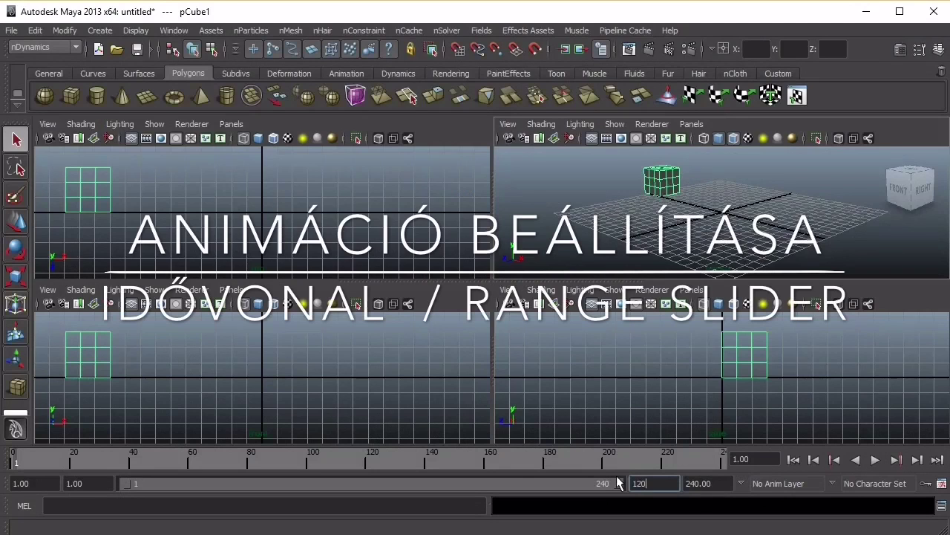
Set the playback end frame to 120, then to 240.
left_click(717, 483)
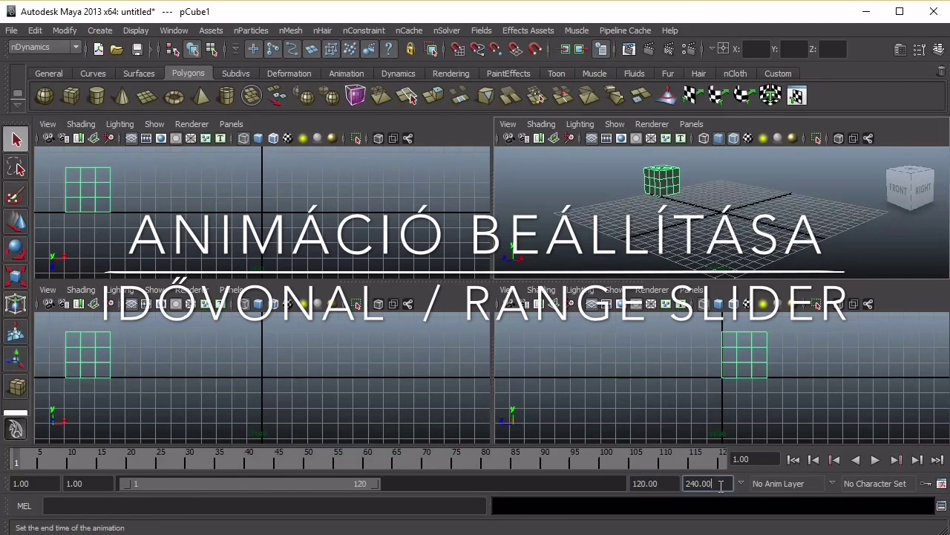
mouse_move(327, 482)
left_mouse_down()
mouse_move(588, 479)
mouse_move(329, 475)
left_mouse_up()
type("2")
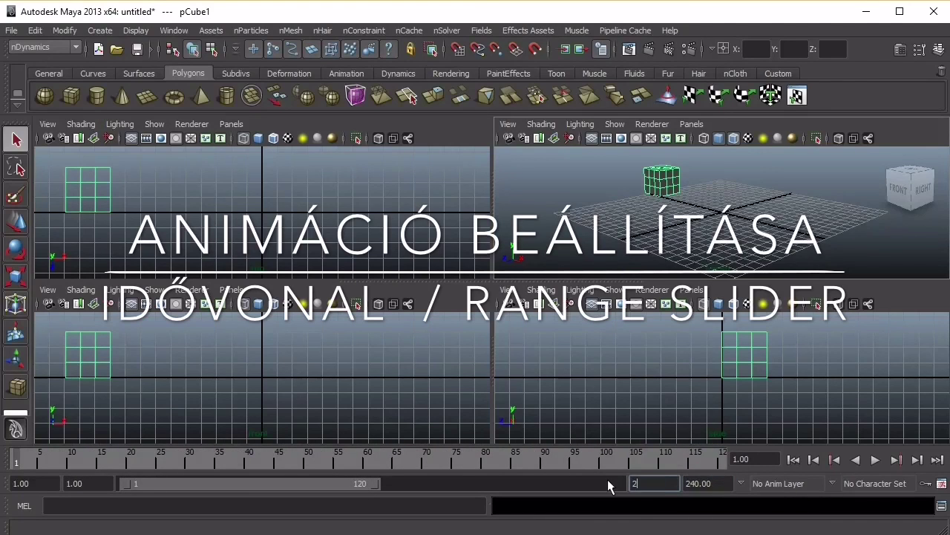
type("40")
left_click(719, 484)
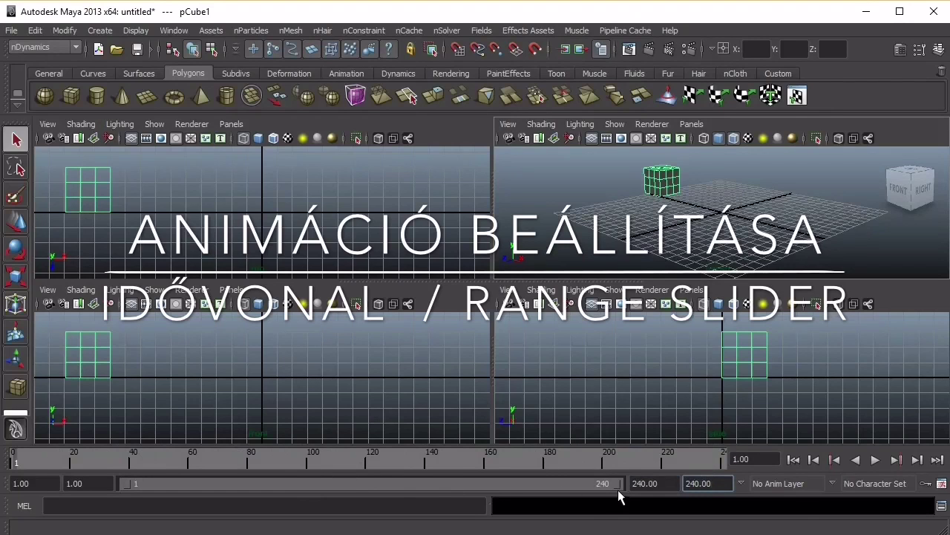
Shorten the range slider to 138, extend it back to 240, and scrub to frame 82.
left_click_drag(617, 487, 320, 483)
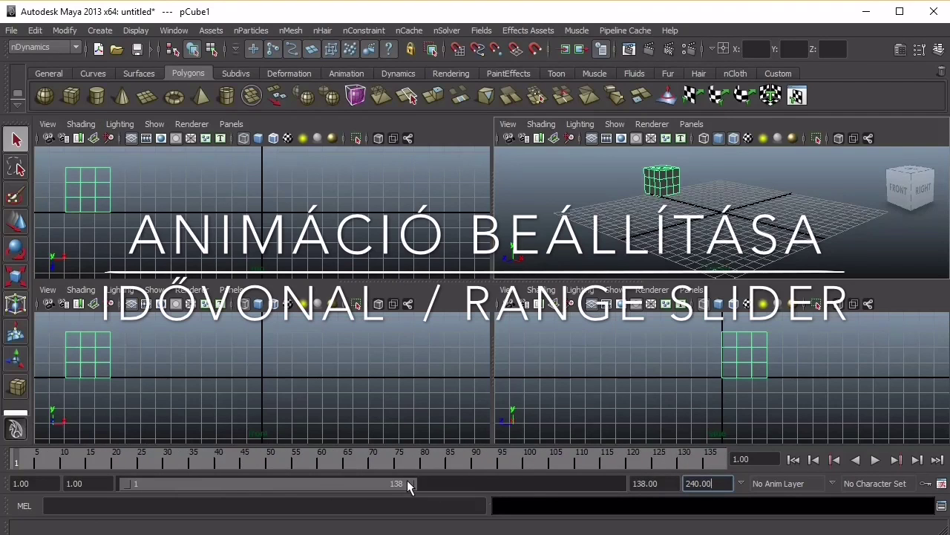
left_click_drag(412, 481, 634, 491)
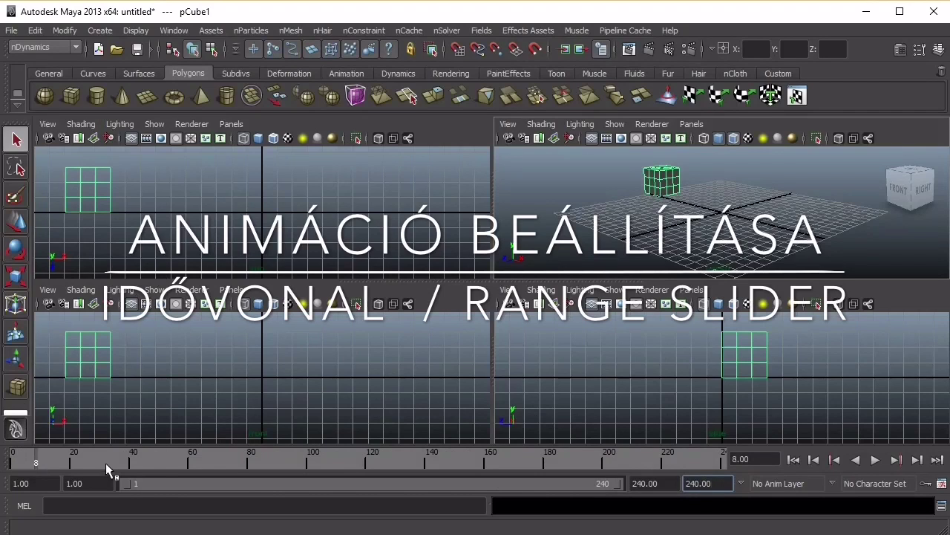
left_click_drag(181, 462, 254, 461)
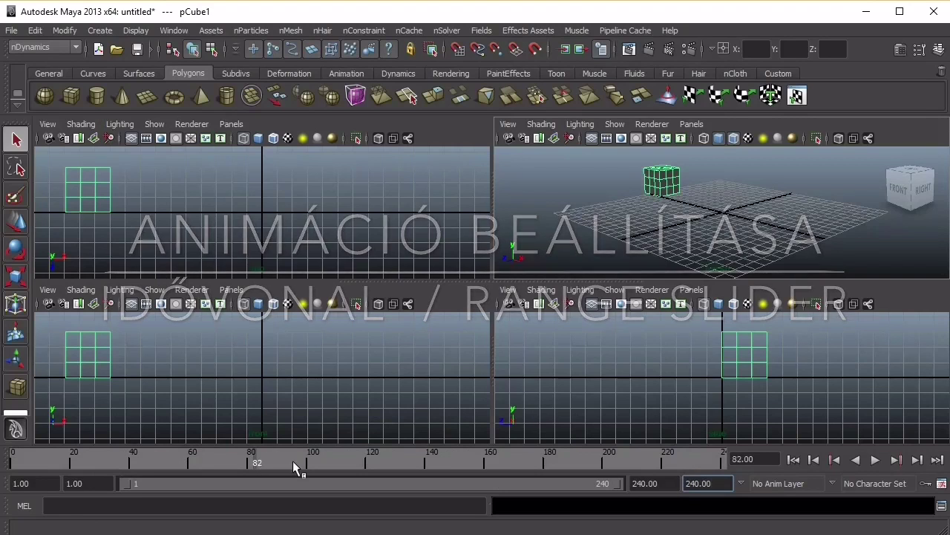
Play the scene from frame 1, stop it, and select the Move tool.
left_click(794, 460)
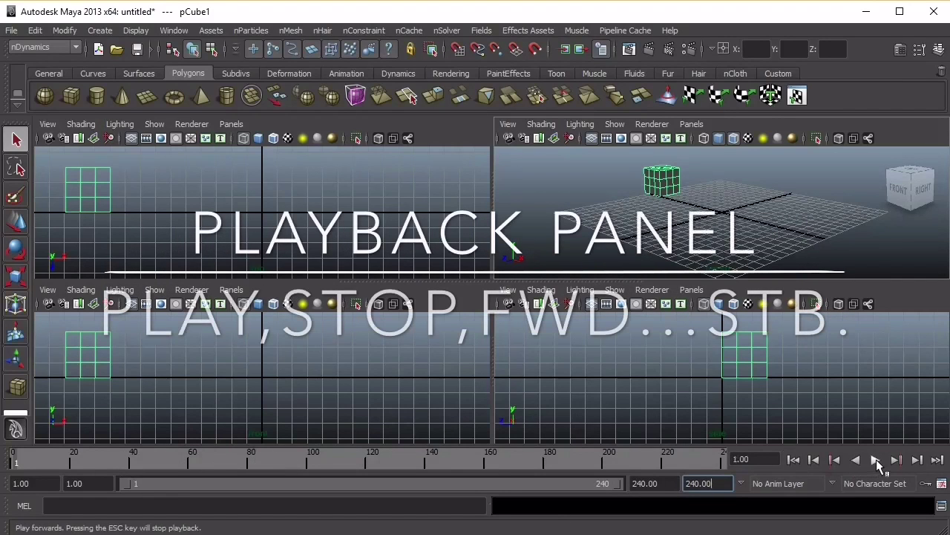
left_click(877, 460)
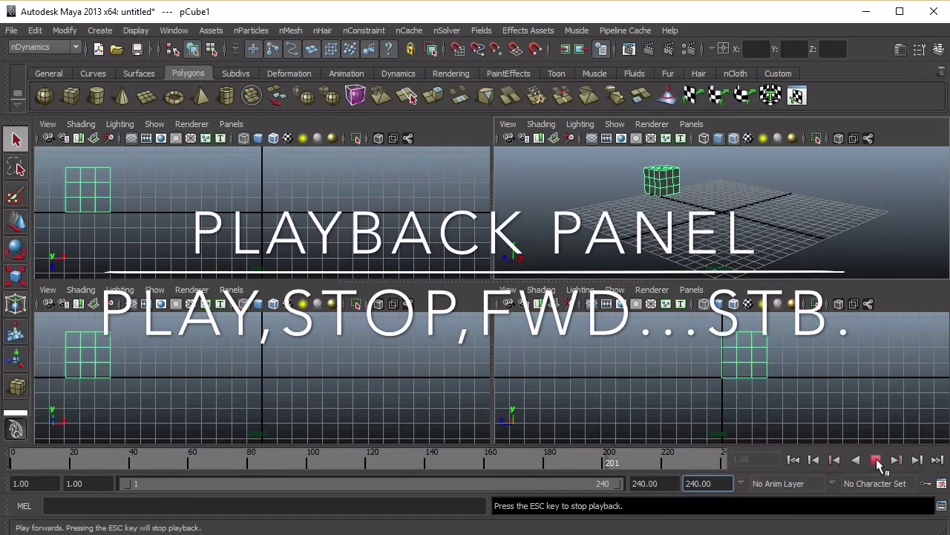
left_click(876, 459)
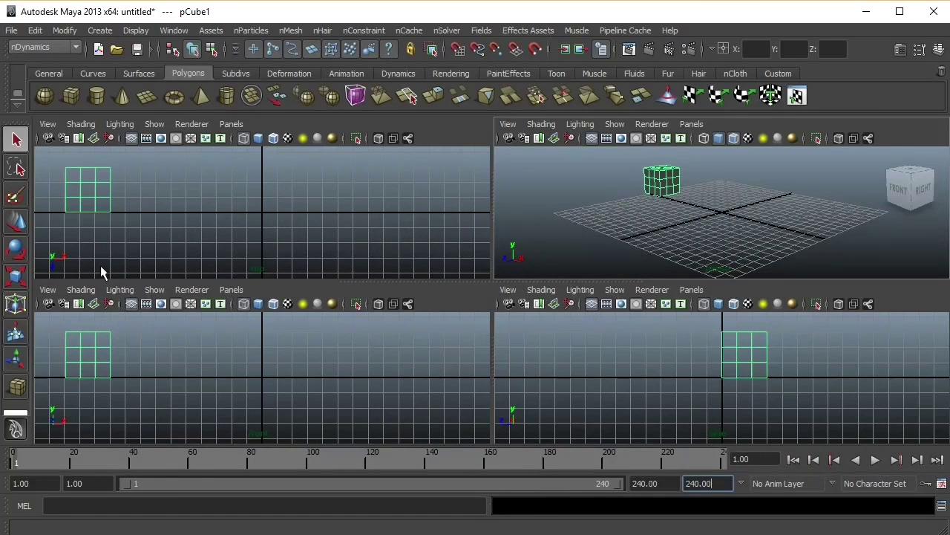
left_click(23, 222)
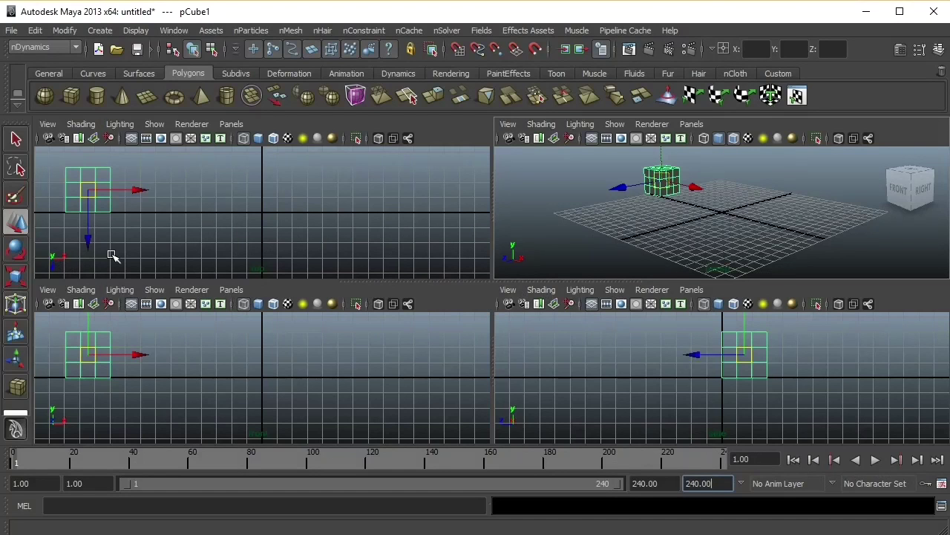
Maximize the perspective view, select the cube and key it at frame 1.
key("q")
key("space")
left_click(386, 245)
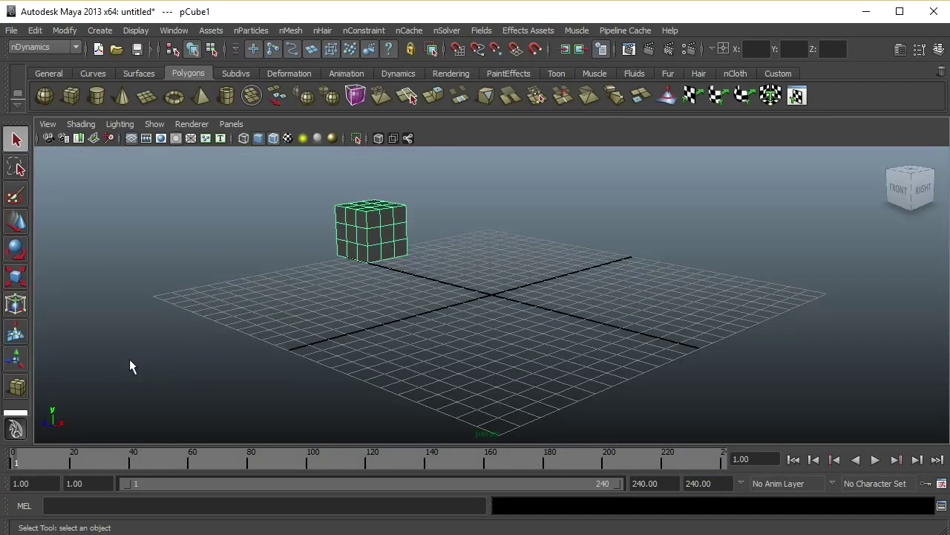
key("s")
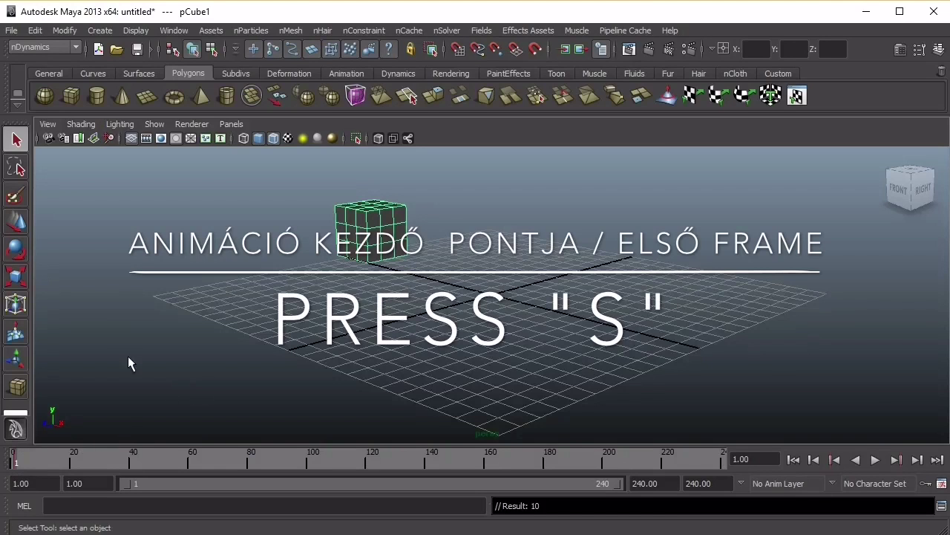
Move the cube right across the grid, key it, then replay from the start.
left_click(21, 229)
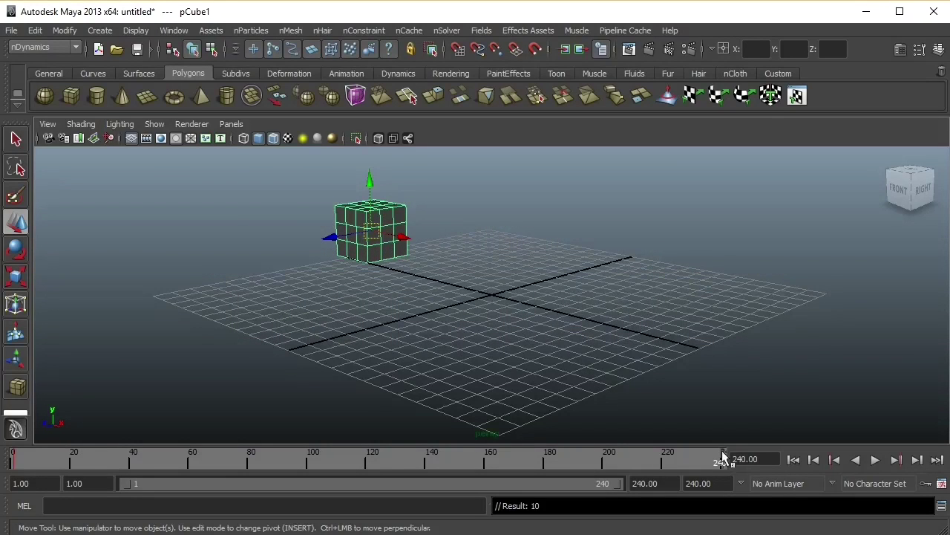
left_click_drag(401, 237, 734, 363)
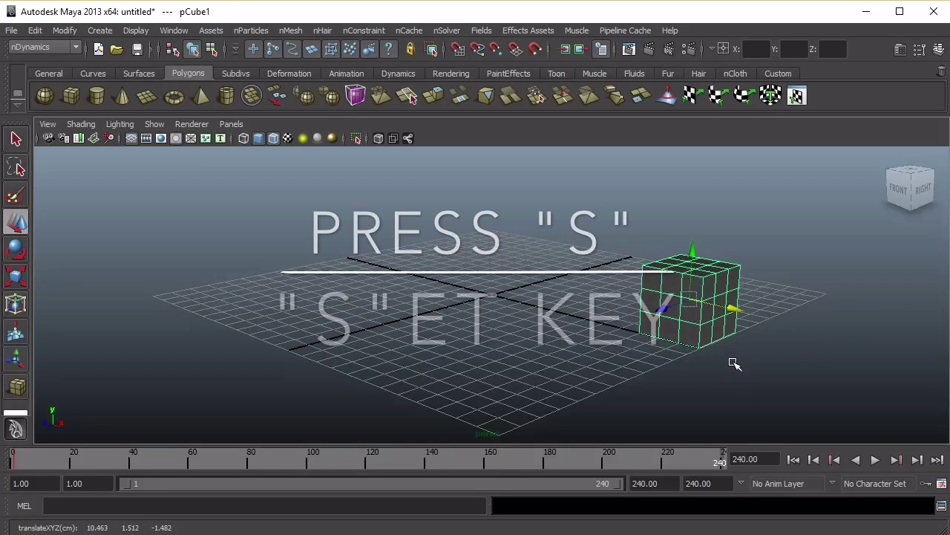
key("s")
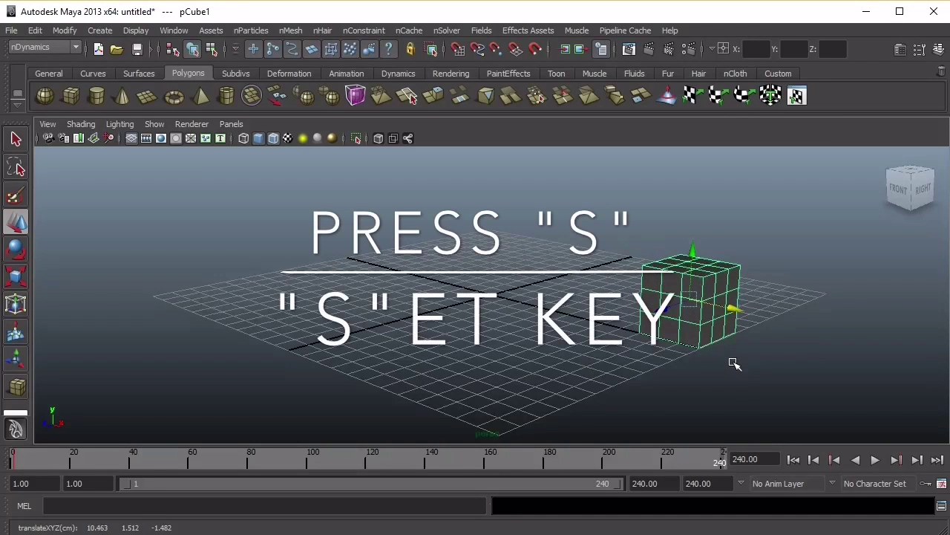
key("s")
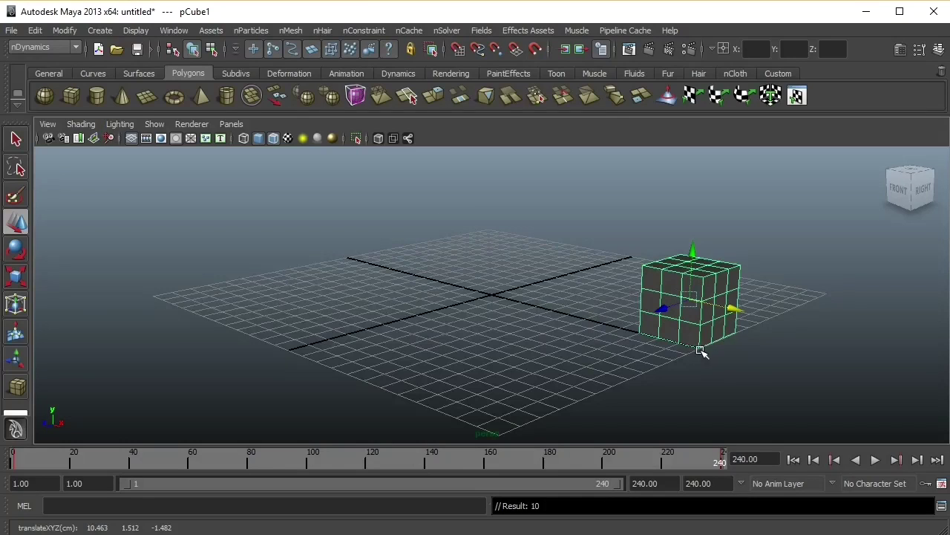
left_click(798, 462)
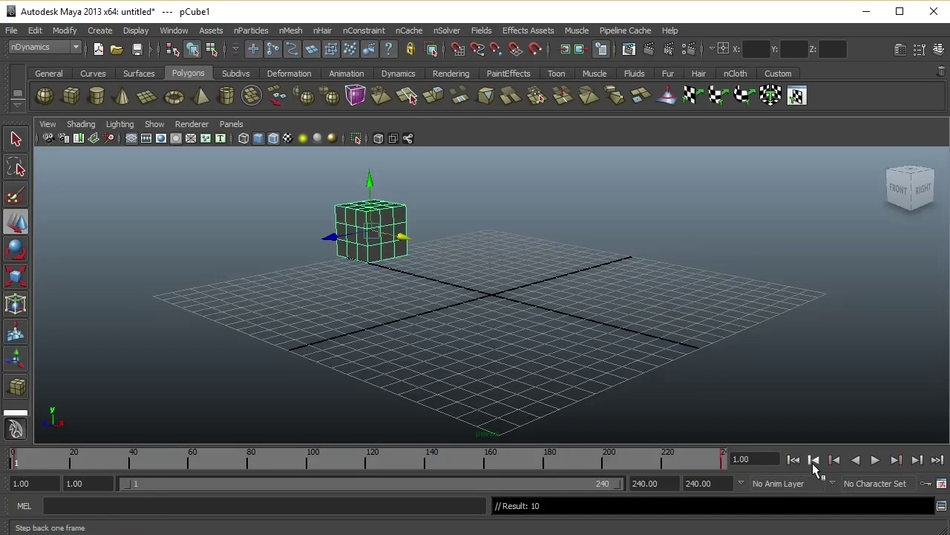
left_click(876, 461)
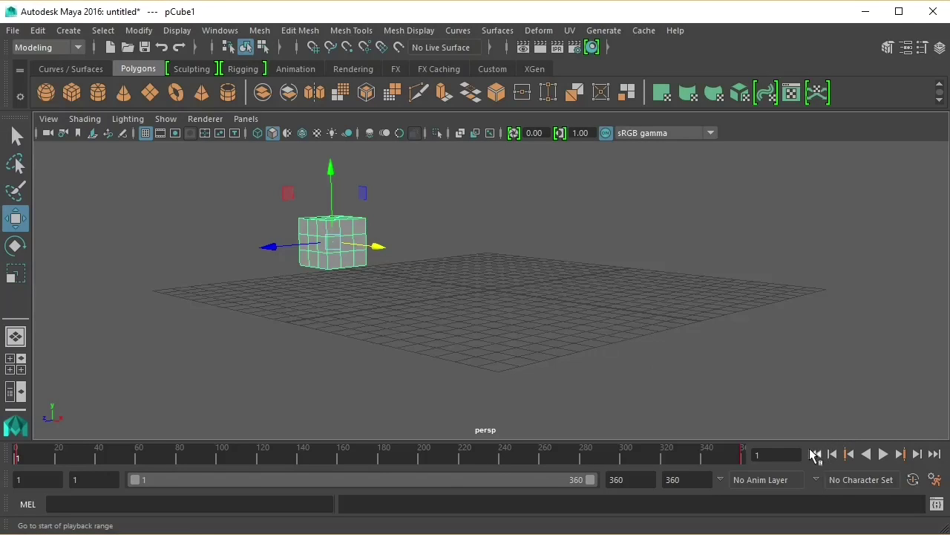
left_click(744, 454)
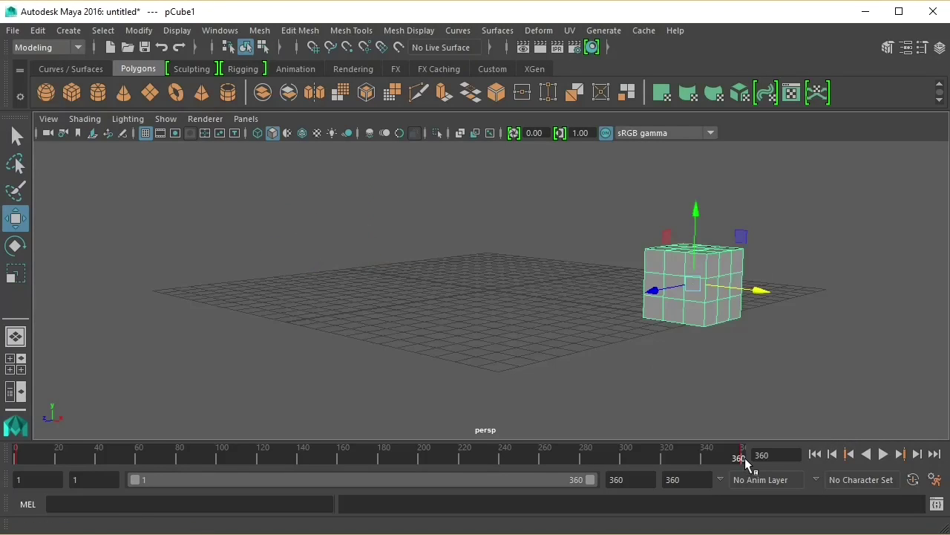
left_click(814, 454)
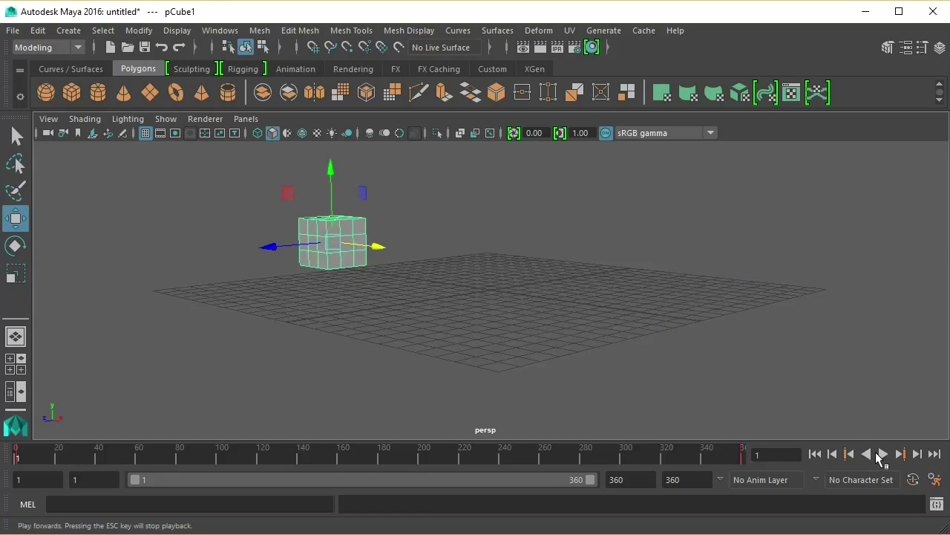
left_click(884, 455)
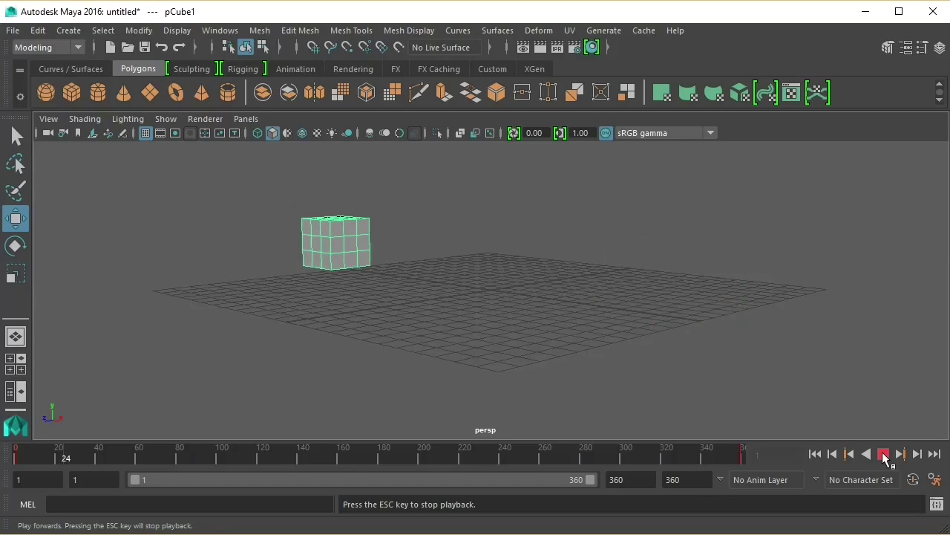
left_click(884, 454)
left_click(816, 454)
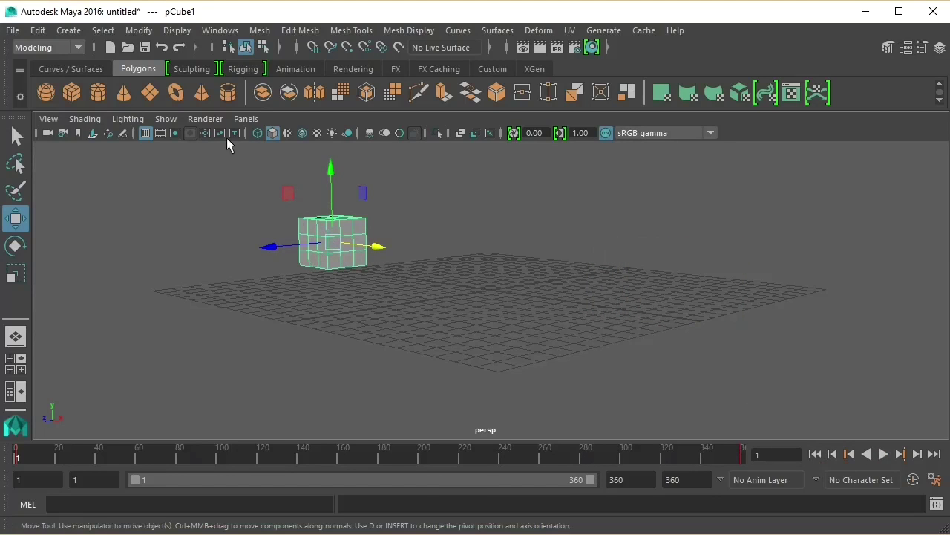
left_click(219, 31)
Open the Graph Editor, display the cube's Translate X curve, and play the animation.
mouse_move(245, 70)
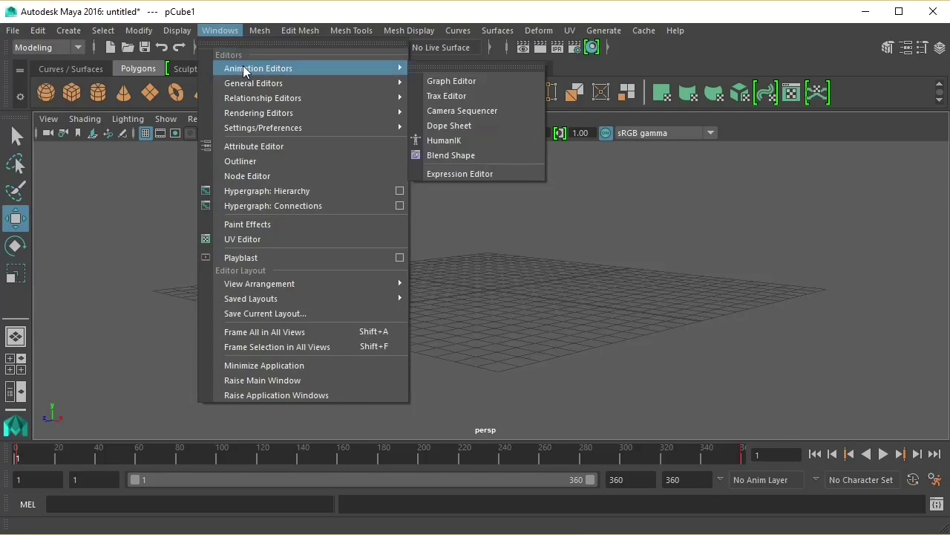
left_click(444, 84)
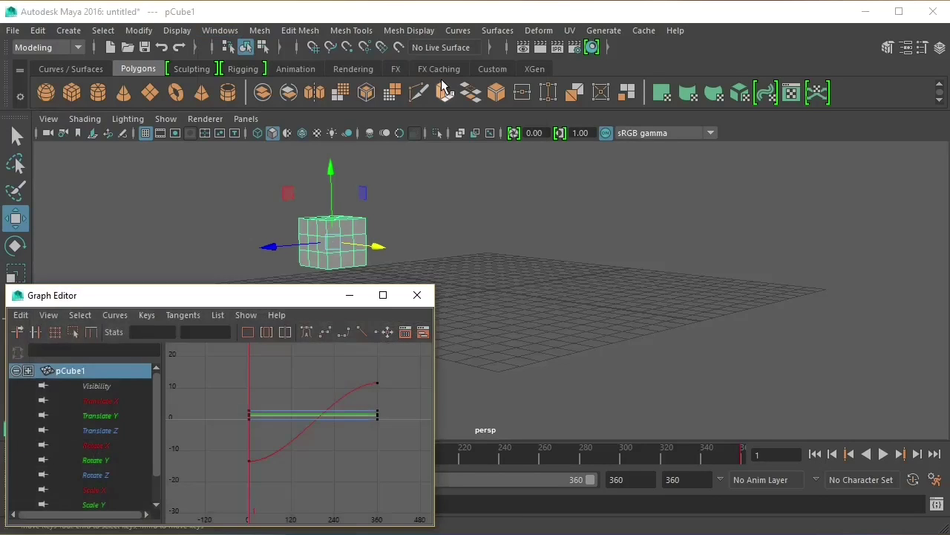
left_click(105, 385)
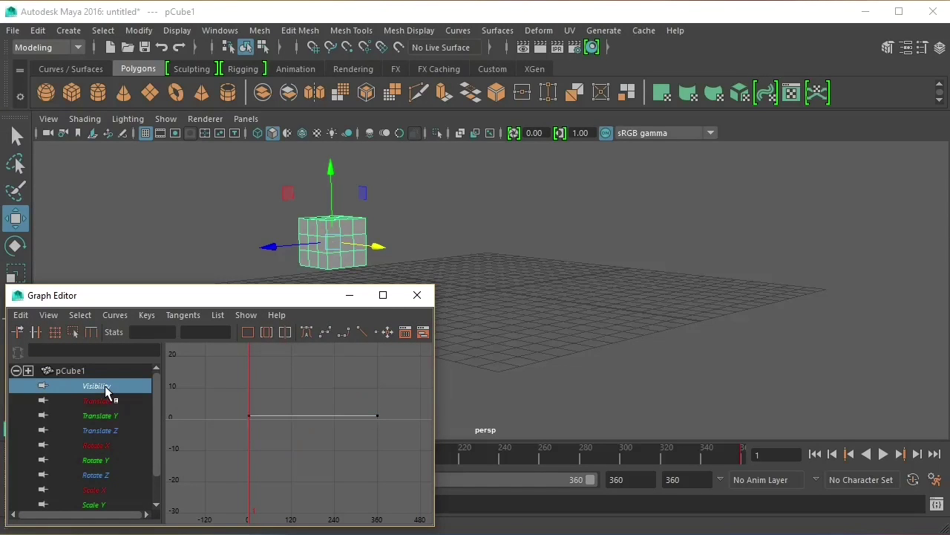
left_click(104, 401)
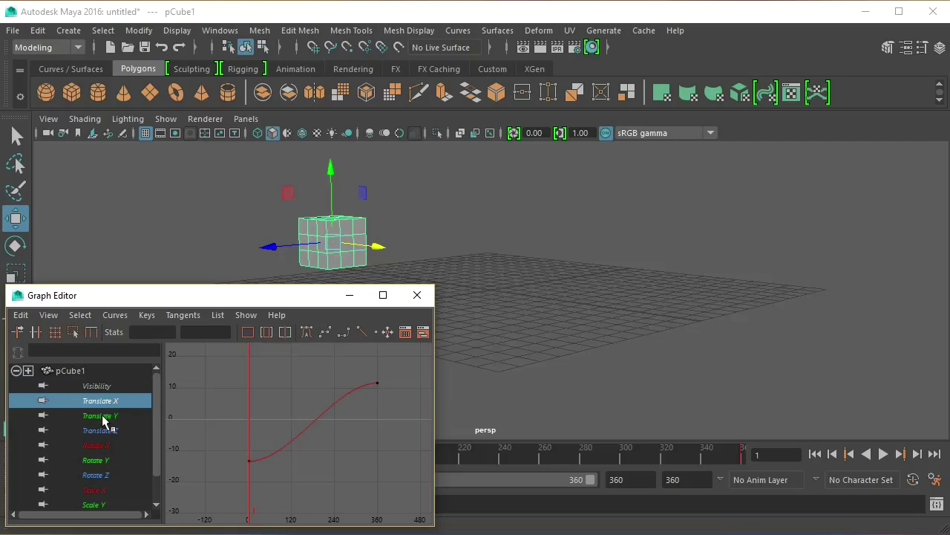
left_click(105, 418)
left_click(102, 430)
left_click(104, 446)
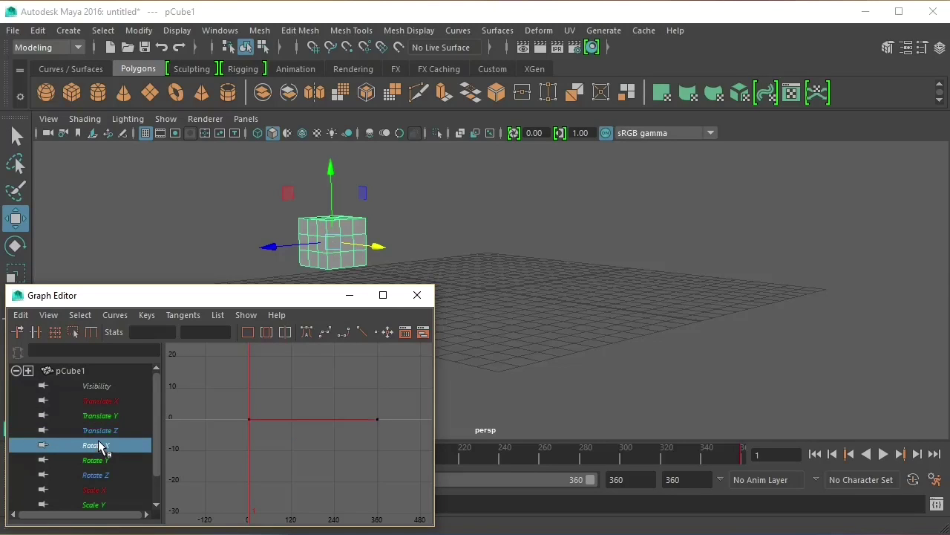
left_click(102, 401)
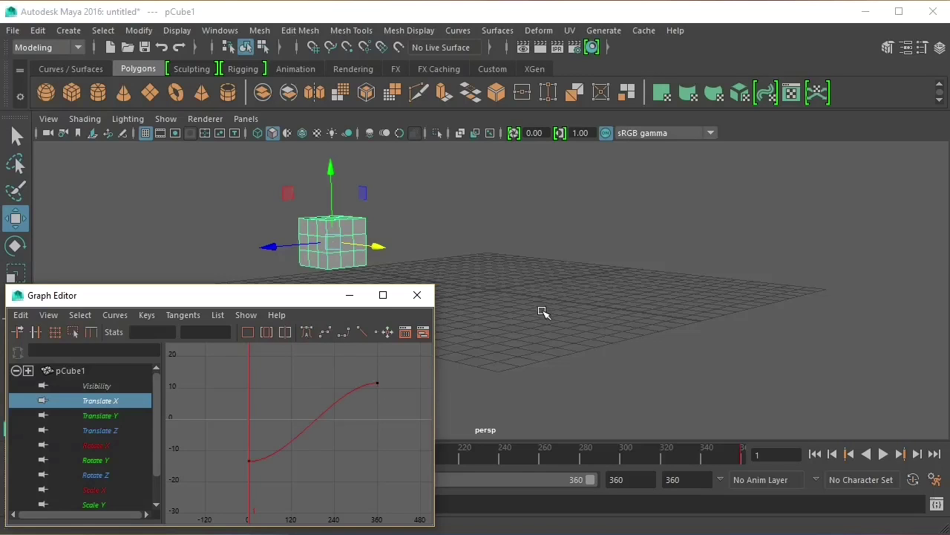
left_click(882, 454)
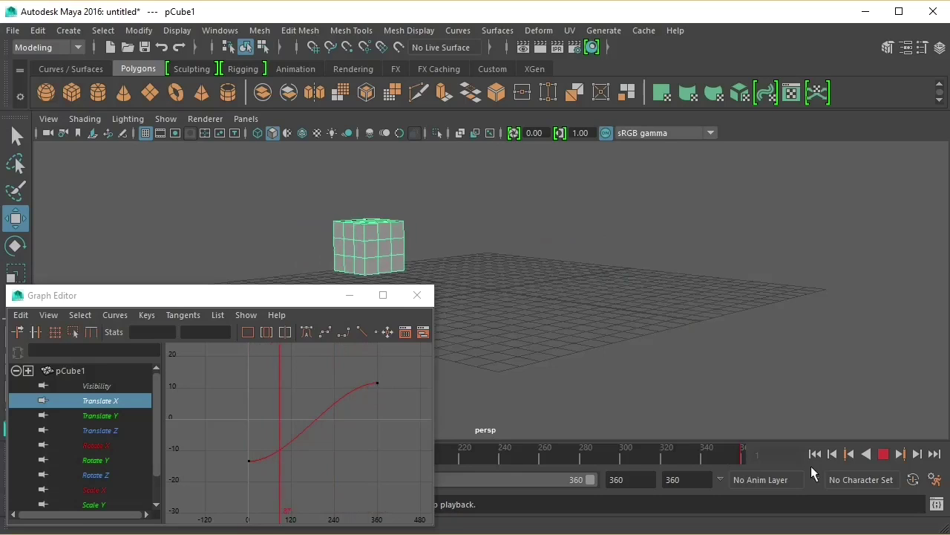
Give the Translate X curve linear tangents, then replay from frame 1 and narrow the Graph Editor.
left_click(882, 454)
left_click_drag(435, 408, 664, 411)
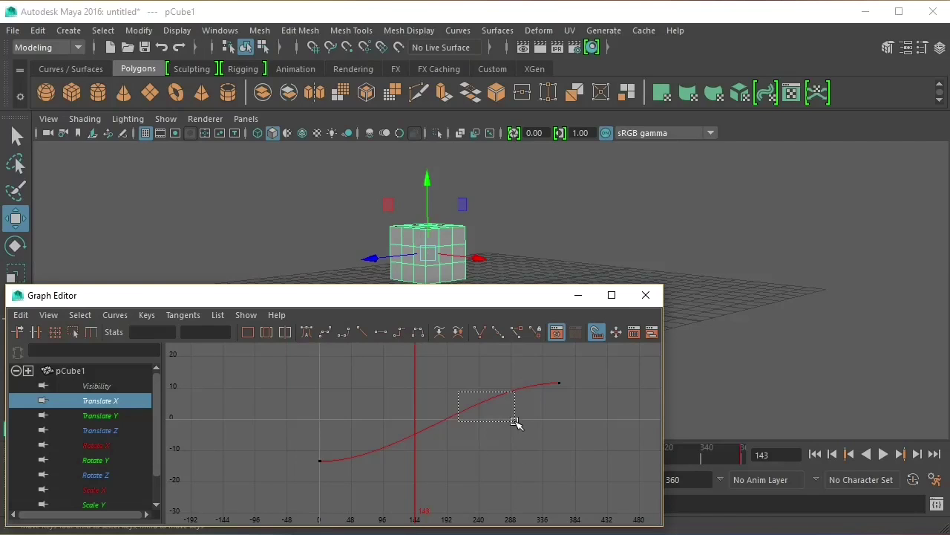
left_click_drag(515, 422, 515, 421)
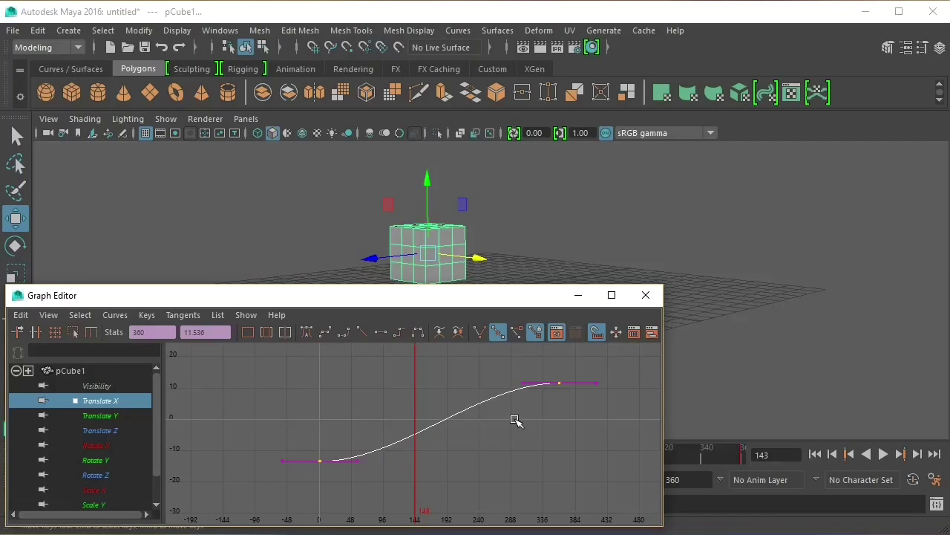
left_click(361, 329)
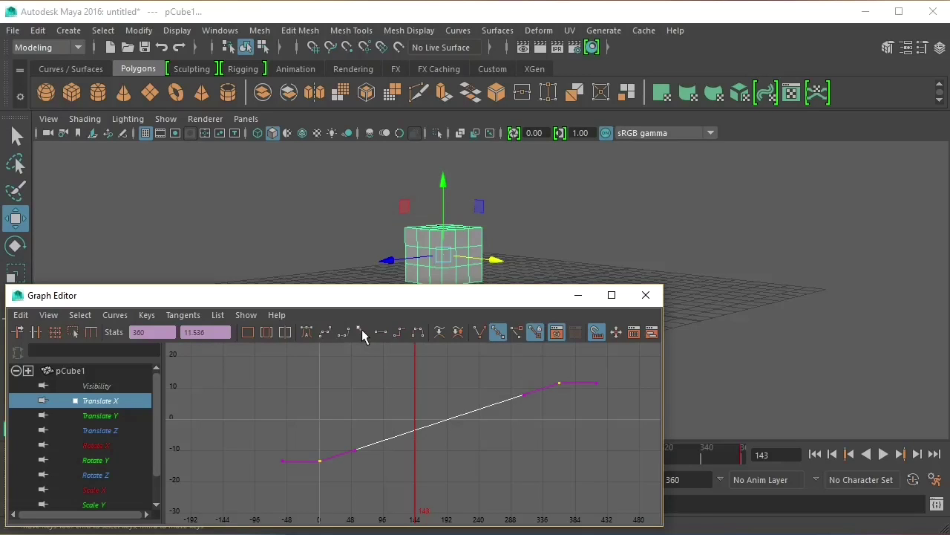
left_click(814, 454)
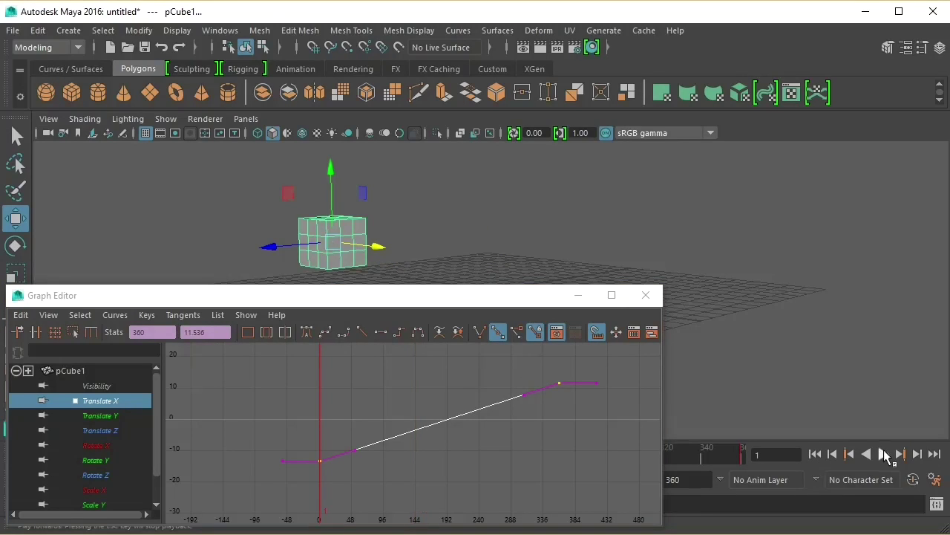
left_click(883, 454)
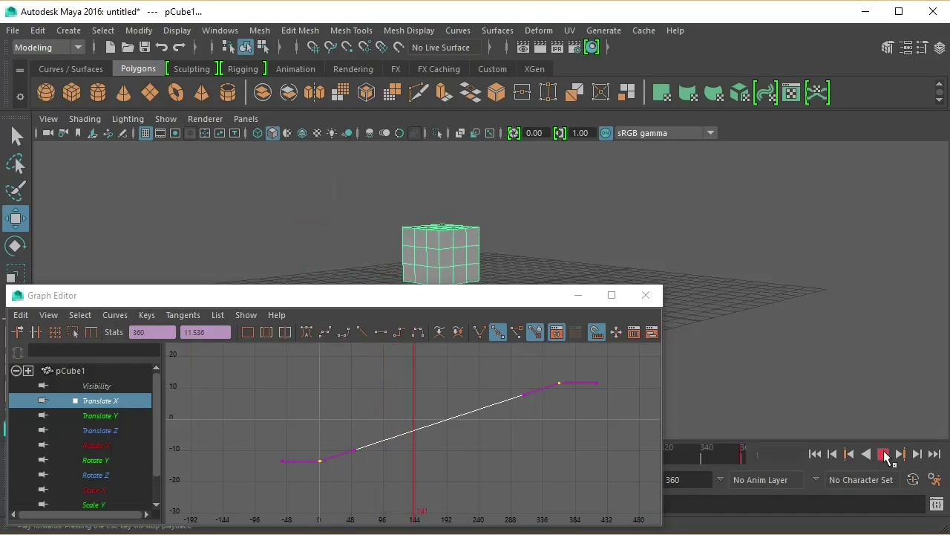
left_click_drag(666, 418, 475, 413)
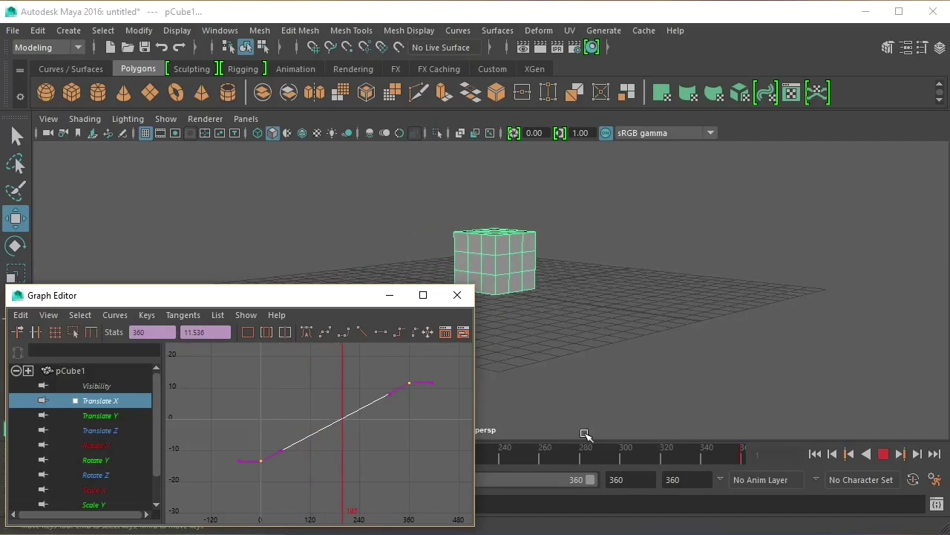
Play the sphere's animation from frame 1, then stop and rewind to frame 1.
left_click(816, 454)
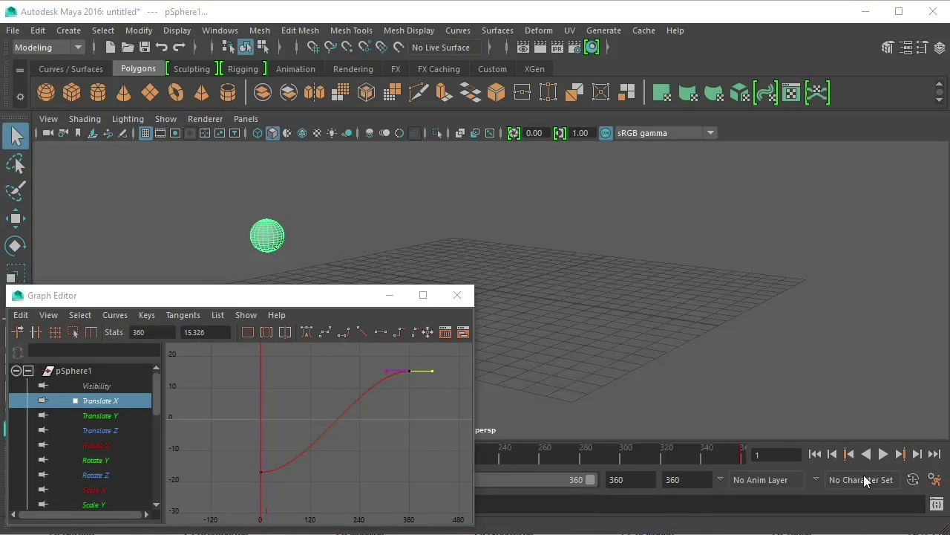
left_click(882, 453)
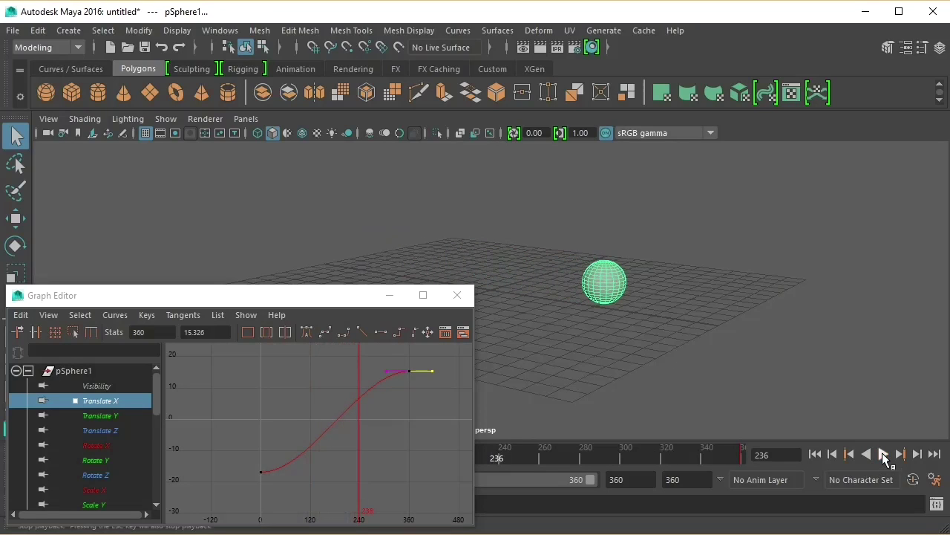
left_click(883, 454)
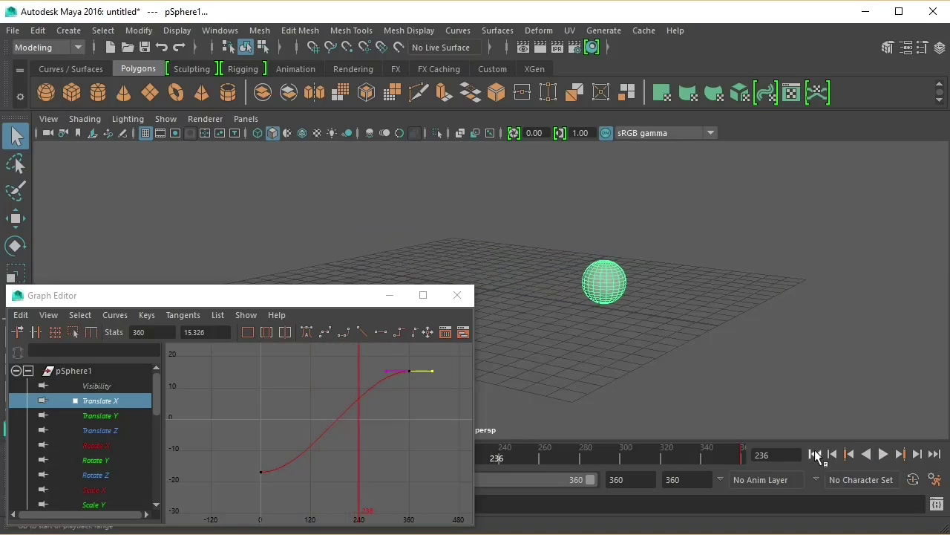
left_click(815, 454)
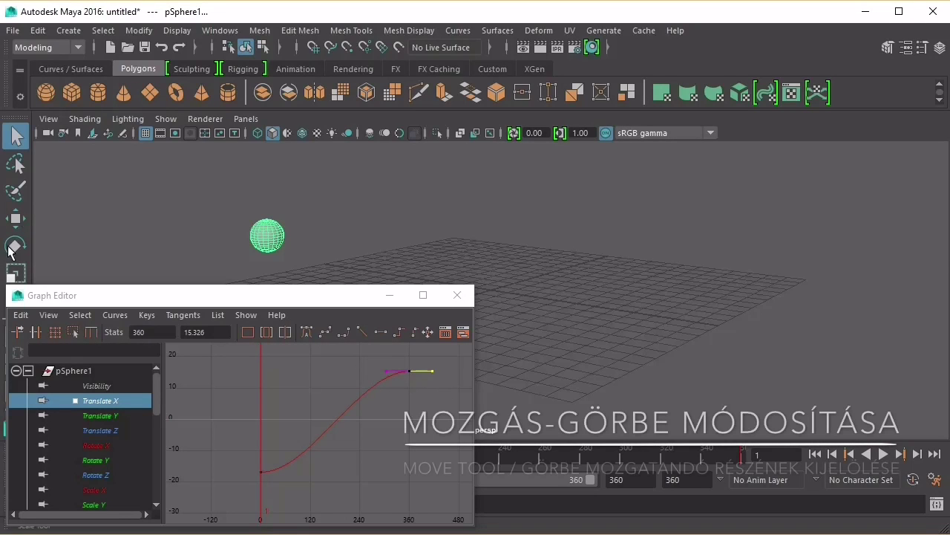
Drag the first key's tangent handle down so the Translate X curve starts steeply.
left_click(15, 218)
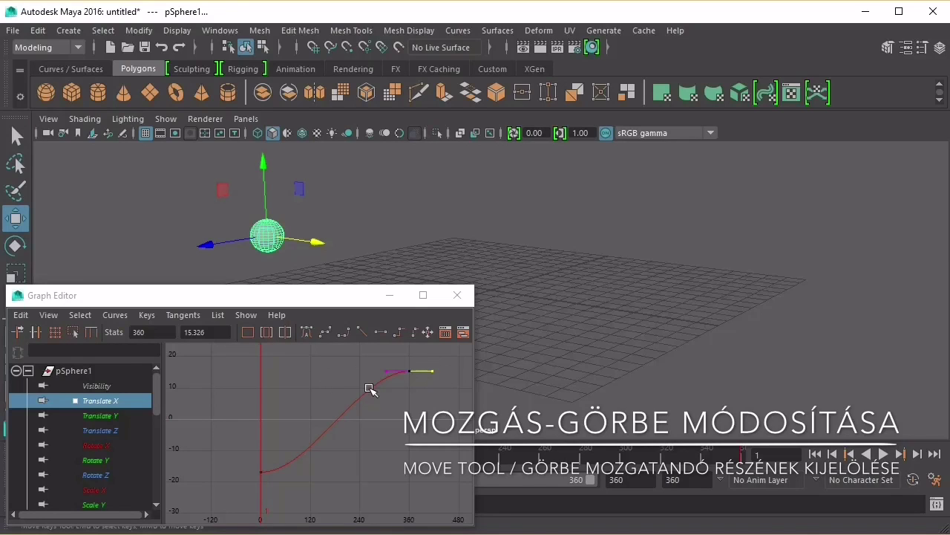
left_click_drag(250, 464, 282, 484)
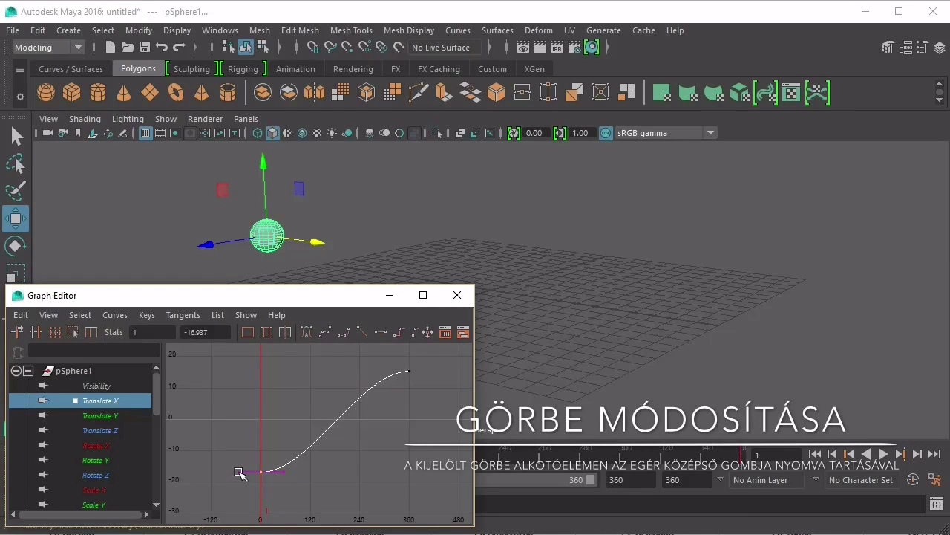
middle_click_drag(237, 471, 237, 471)
left_click(236, 472)
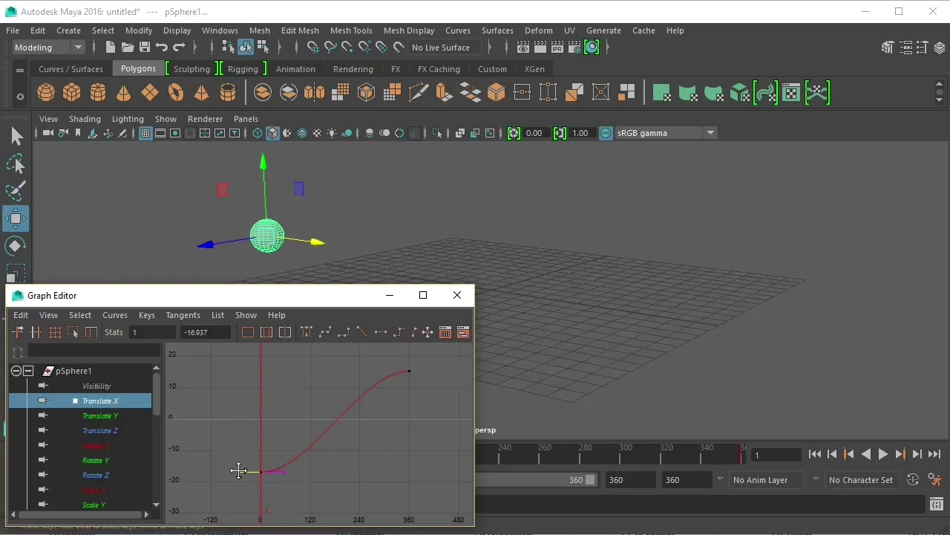
middle_click_drag(237, 472, 251, 493)
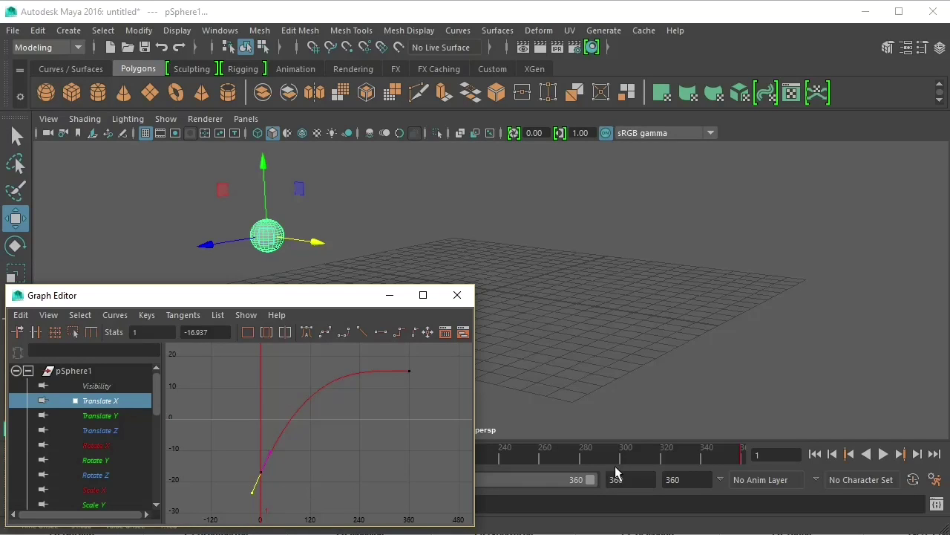
Play the animation to check the steeper start, then stop and rewind.
left_click(882, 453)
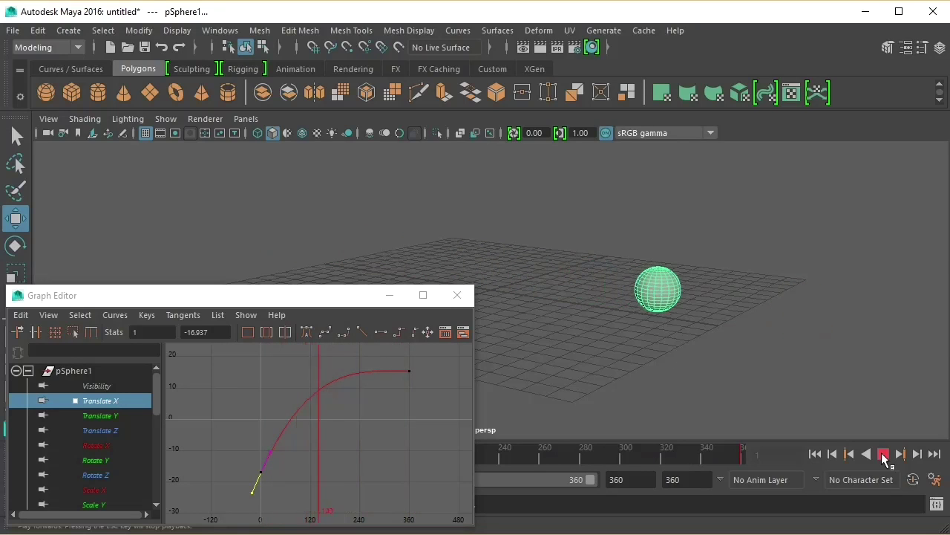
left_click(884, 455)
left_click(815, 454)
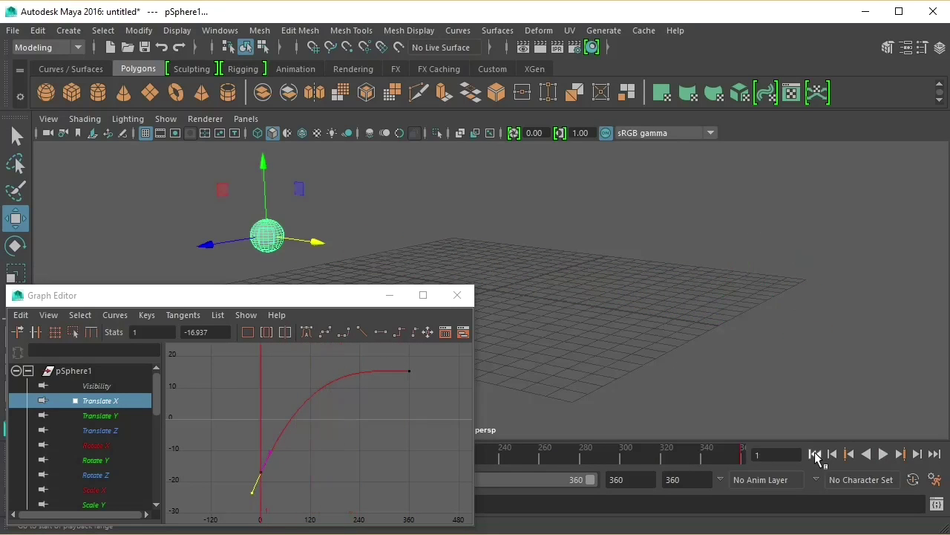
Select the end key at frame 360 and raise it slightly.
left_click(269, 450)
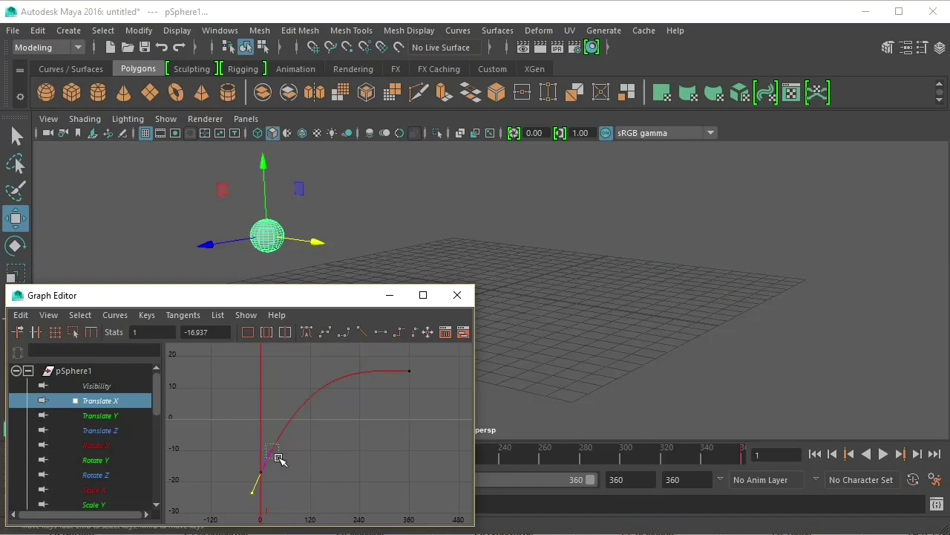
mouse_move(279, 459)
left_mouse_down()
mouse_move(271, 453)
mouse_move(277, 471)
left_mouse_up()
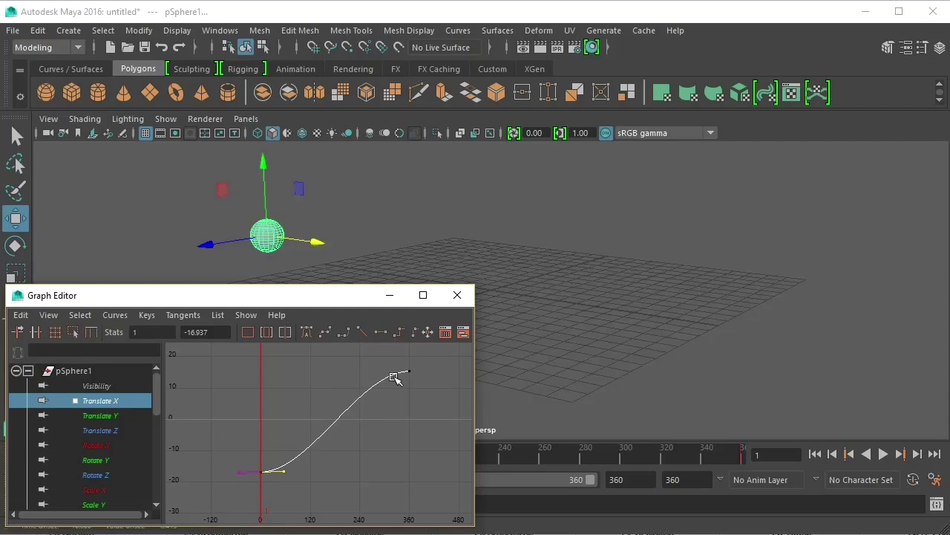
left_click_drag(413, 379, 414, 382)
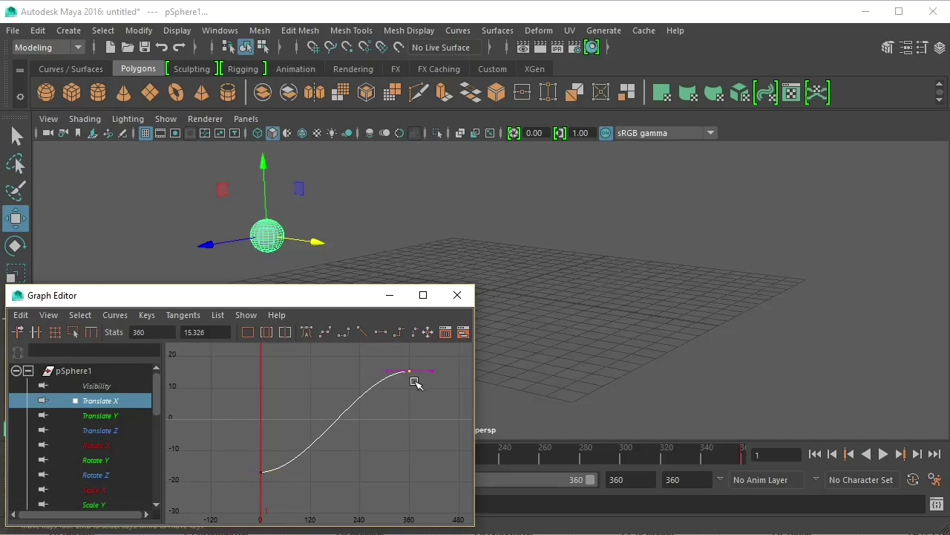
mouse_move(425, 361)
middle_mouse_down()
mouse_move(427, 374)
mouse_move(424, 356)
middle_mouse_up()
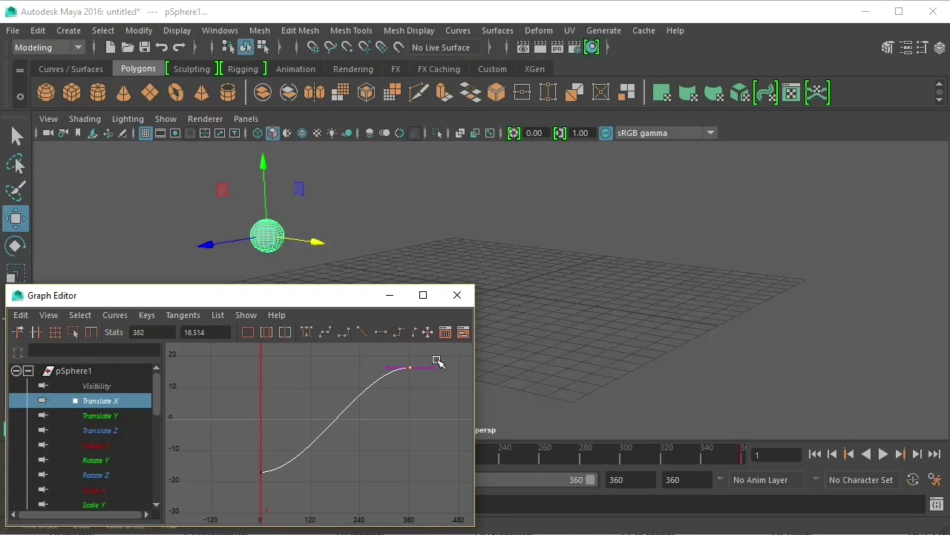
Tilt the end key's tangent upward so the curve climbs steeply, then deselect.
left_click_drag(437, 361, 425, 383)
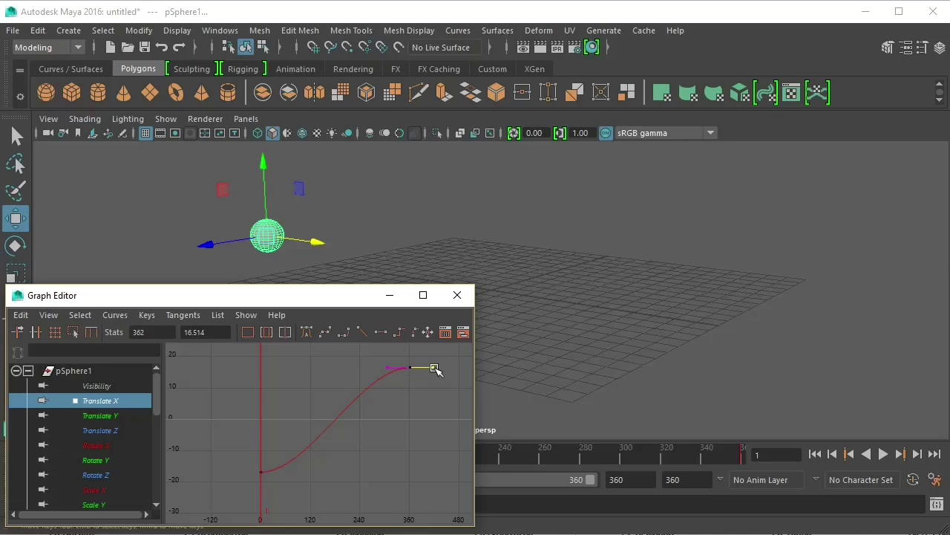
middle_click_drag(434, 367, 424, 337)
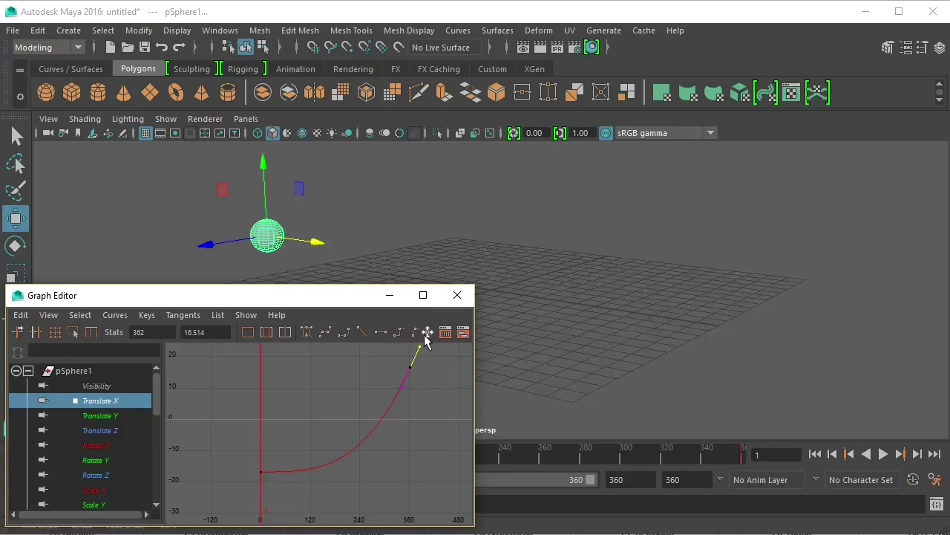
left_click(410, 415)
left_click(399, 388)
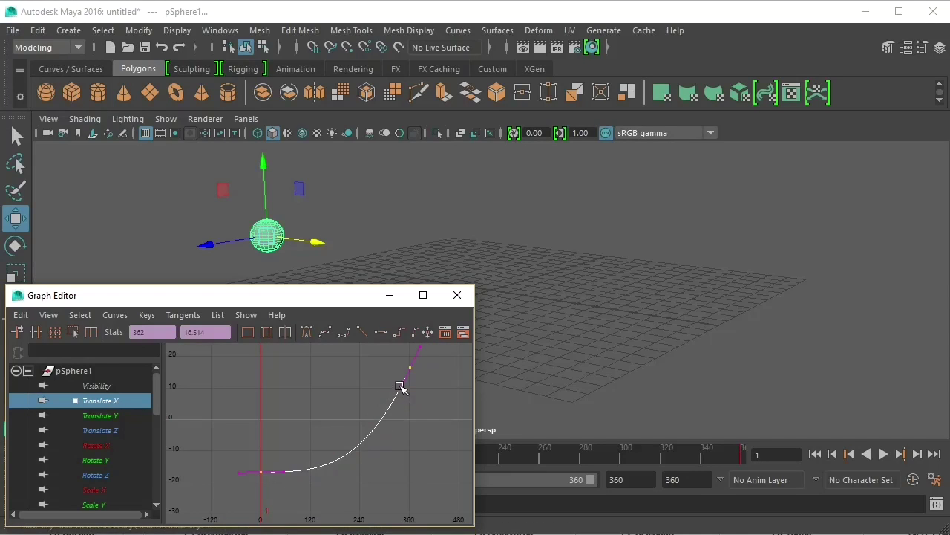
left_click(417, 420)
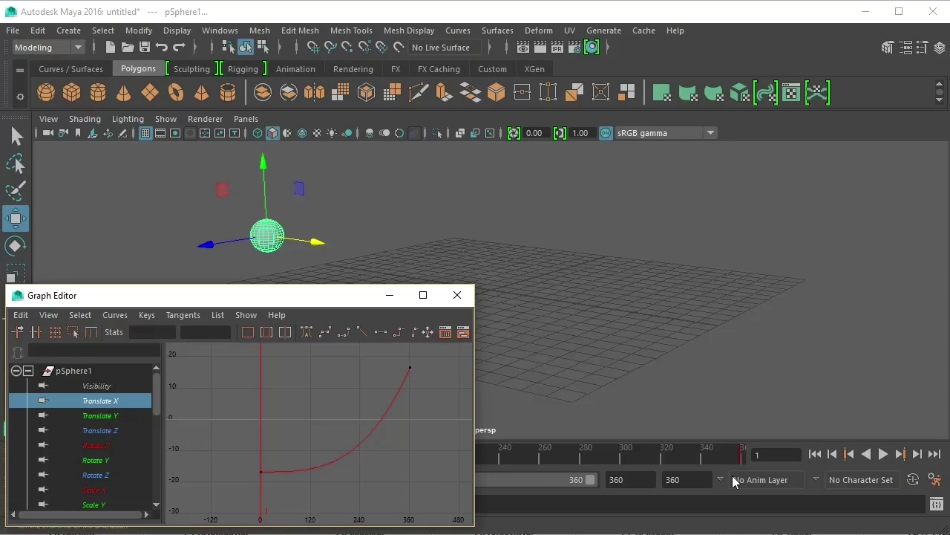
Play the sphere's accelerating motion, rewind, then jump to frame 241.
left_click(883, 453)
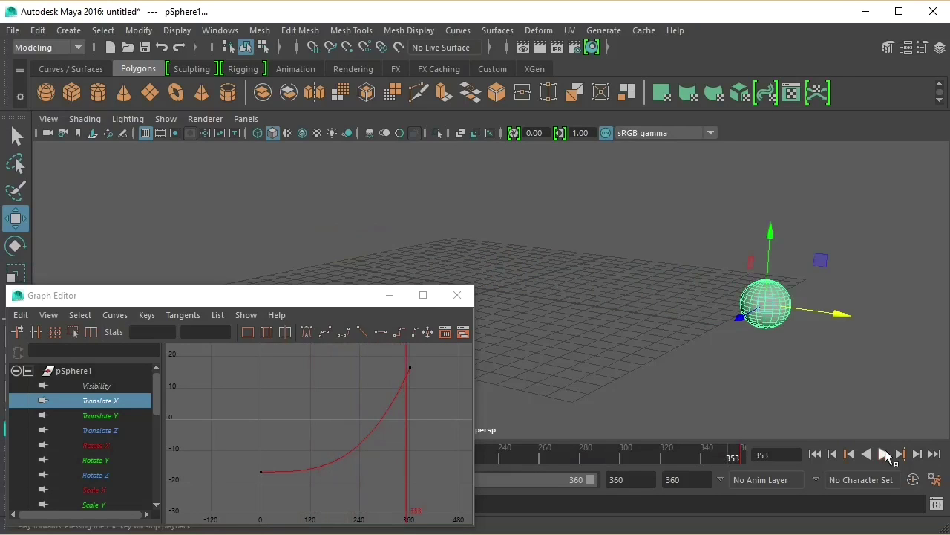
left_click(884, 453)
left_click(815, 454)
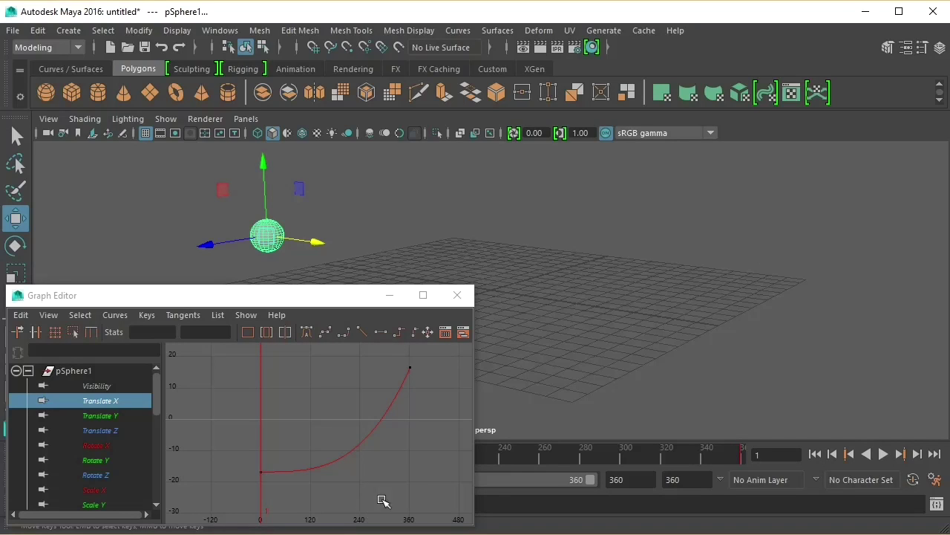
left_click(503, 459)
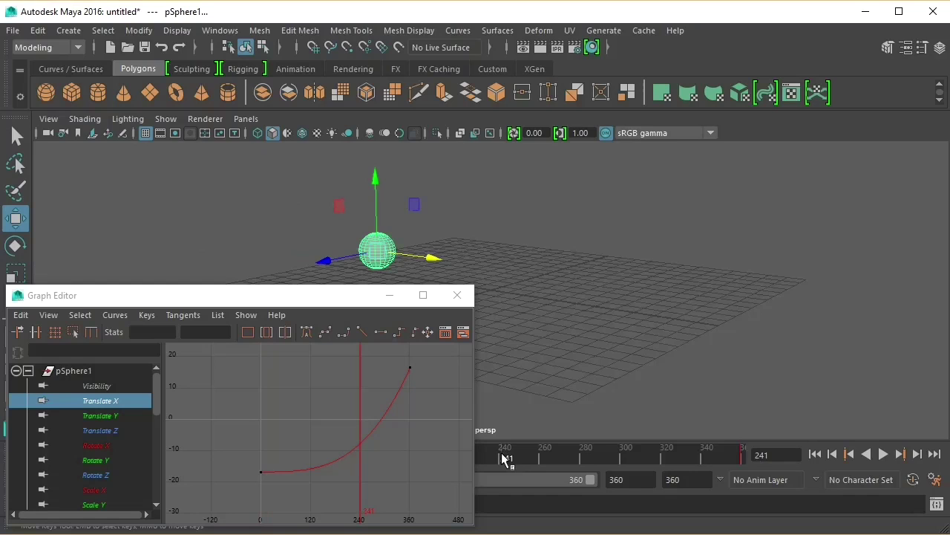
Add a middle key at frame 241 and raise it to reshape the curve.
key("s")
left_click_drag(350, 434, 371, 454)
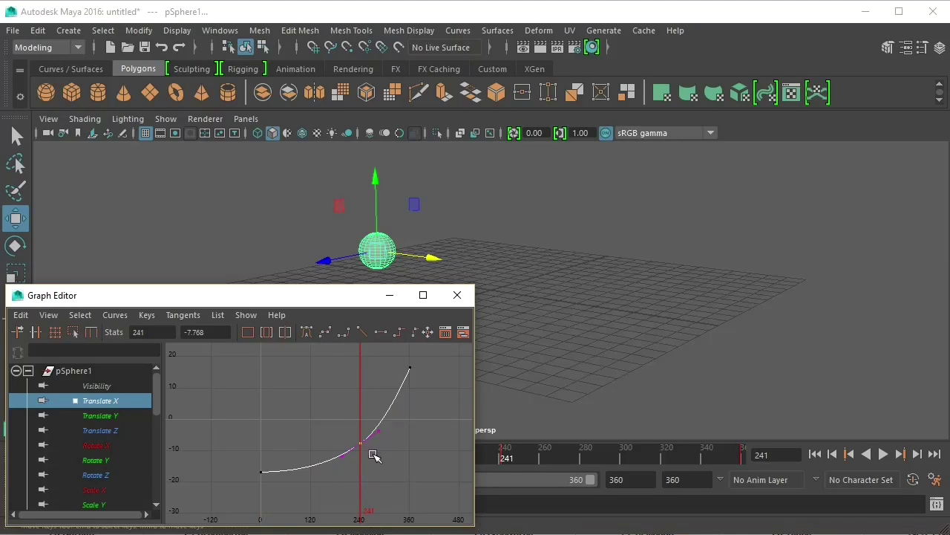
middle_click_drag(360, 444, 350, 419)
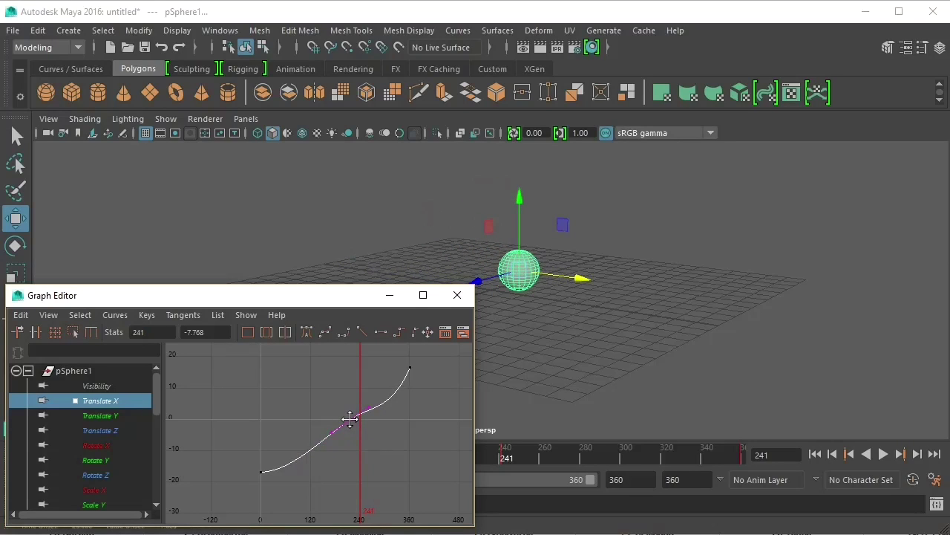
left_click(349, 419)
left_click_drag(406, 363, 417, 375)
left_click_drag(417, 375, 417, 347)
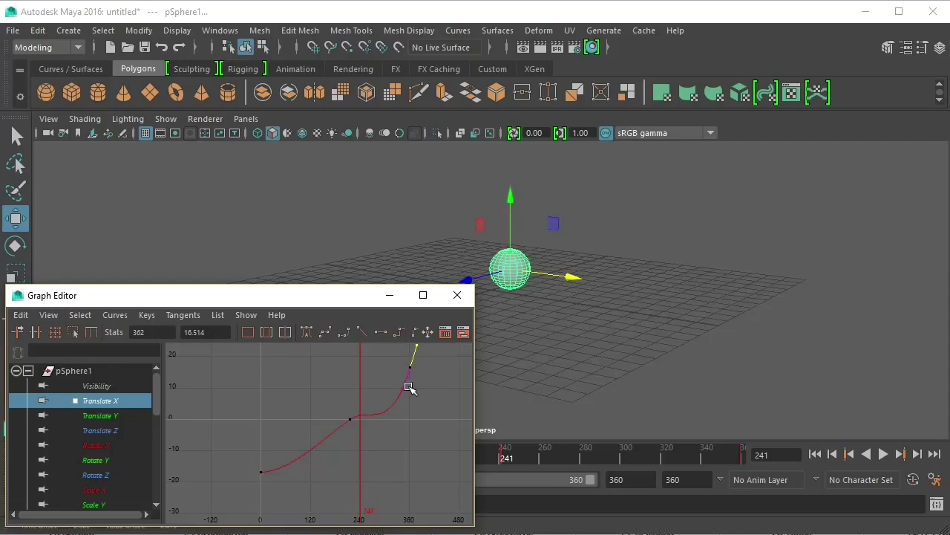
Flatten the first key's outgoing tangent and the middle key's tangents, then deselect.
left_click_drag(252, 468, 273, 481)
left_click_drag(283, 470, 274, 441)
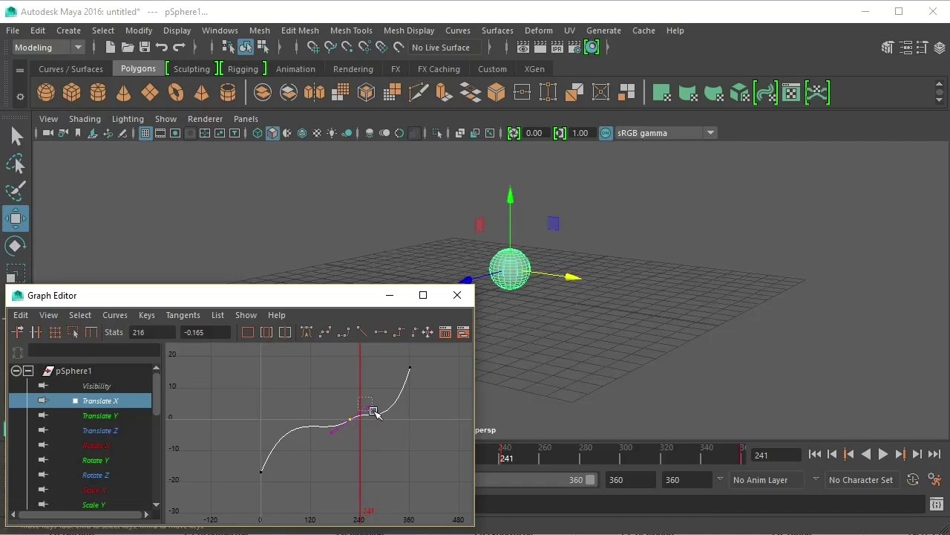
left_click(368, 410)
middle_click_drag(367, 406, 367, 417)
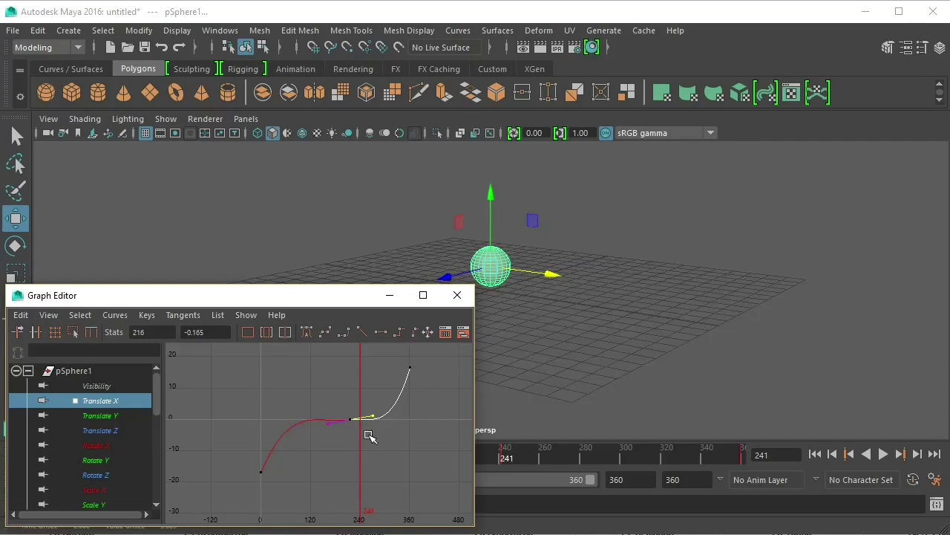
left_click(372, 444)
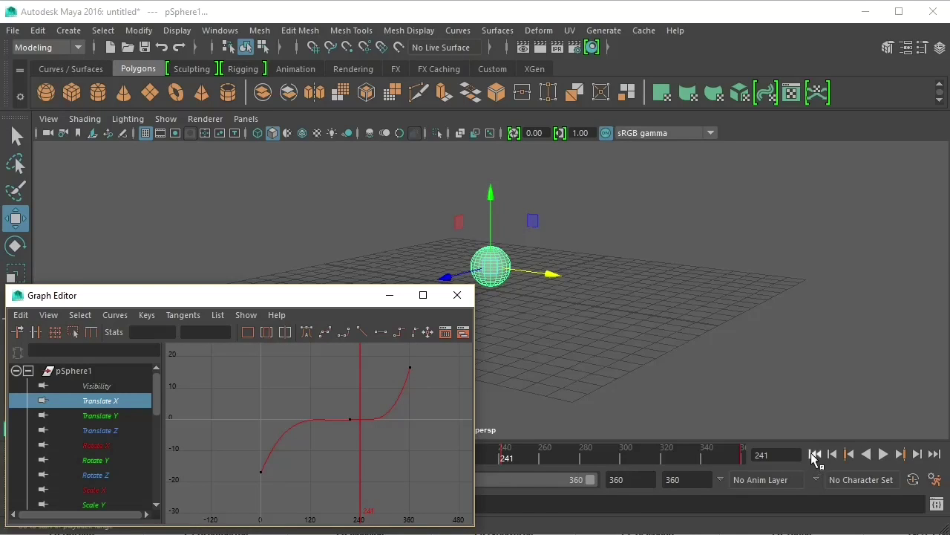
Play the sphere's animation from frame 1 across the grid, then stop and rewind to frame 1.
left_click(815, 454)
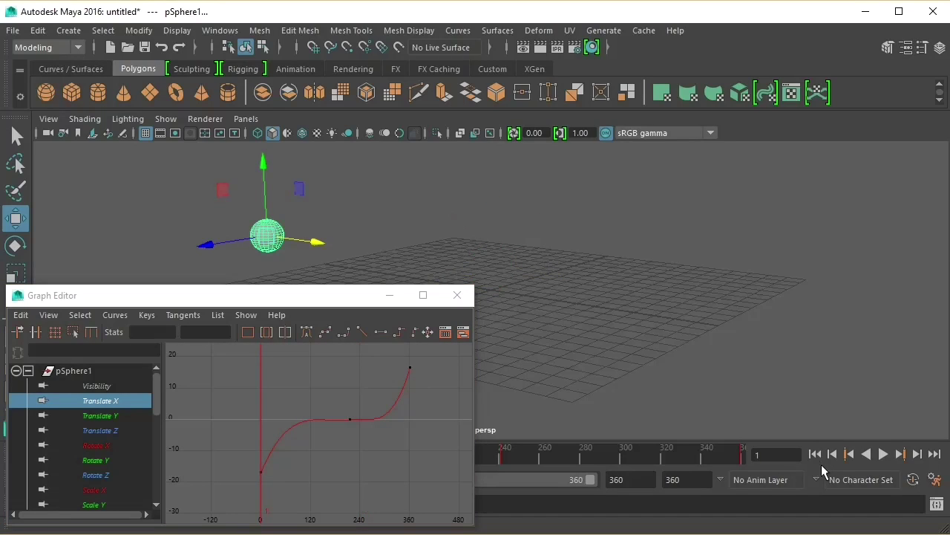
left_click(888, 456)
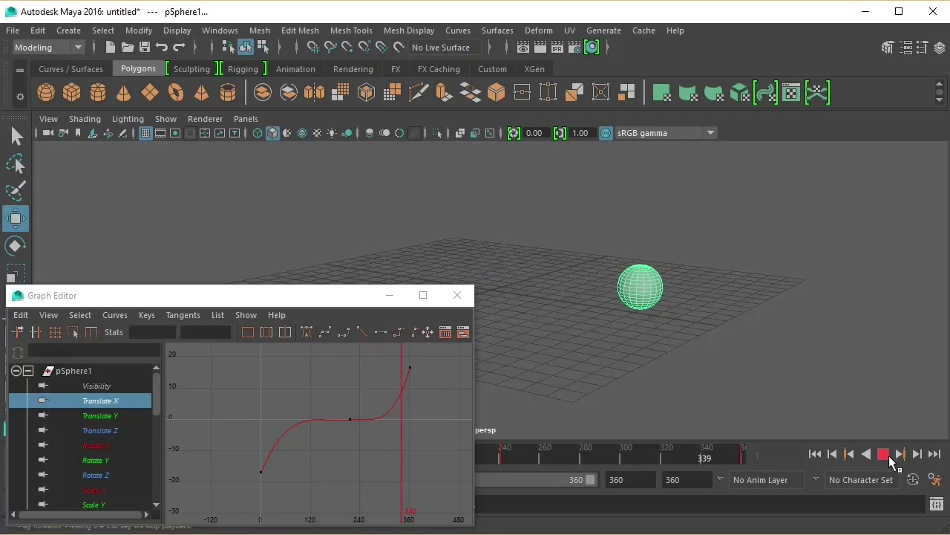
left_click(884, 453)
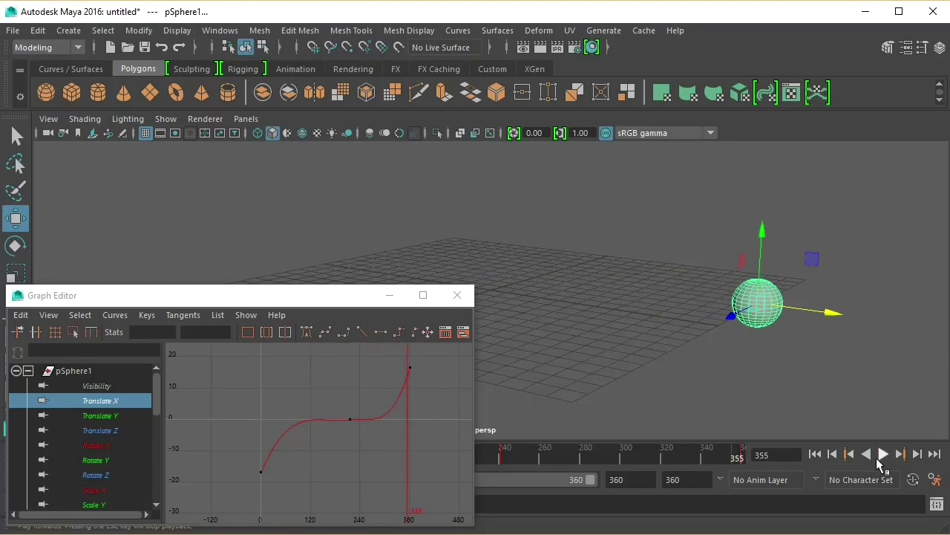
left_click(815, 454)
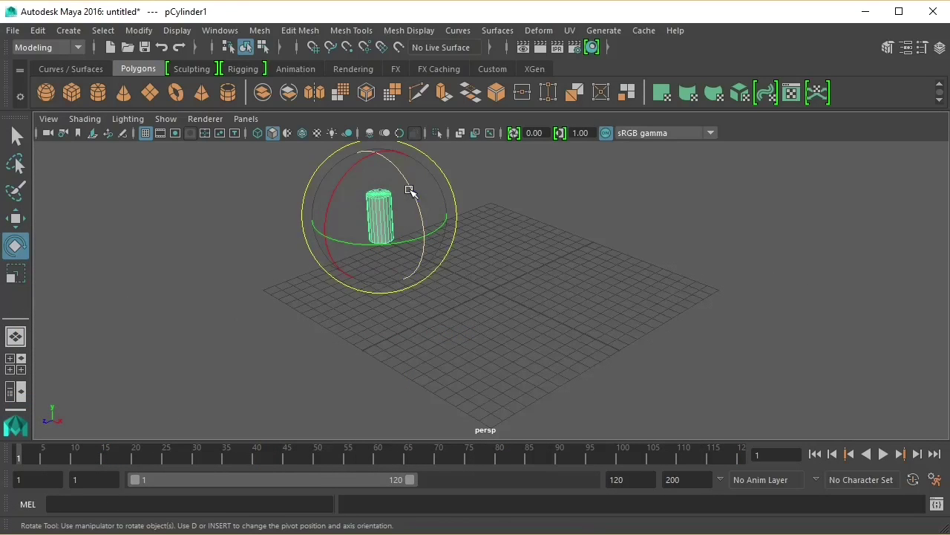
Rotate the cylinder about Z to about -90° so it lies on its side.
left_click_drag(409, 189, 415, 286)
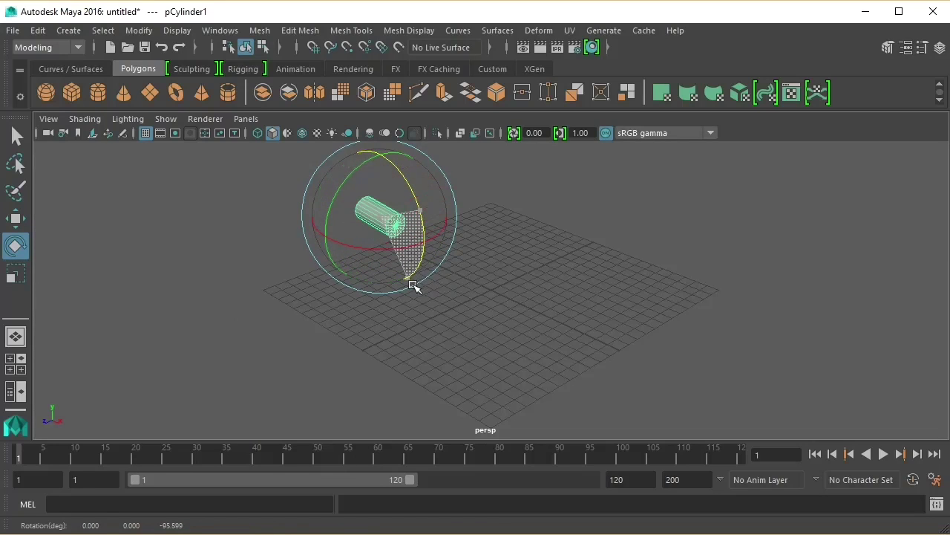
left_click(14, 371)
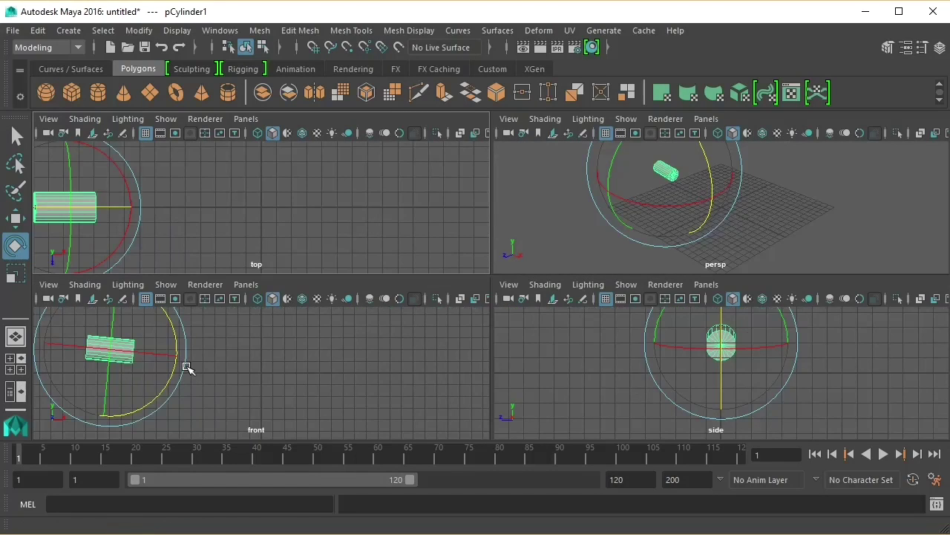
left_click_drag(188, 371, 185, 363)
Lower the cylinder toward the grid and freeze its transformations.
left_click(15, 217)
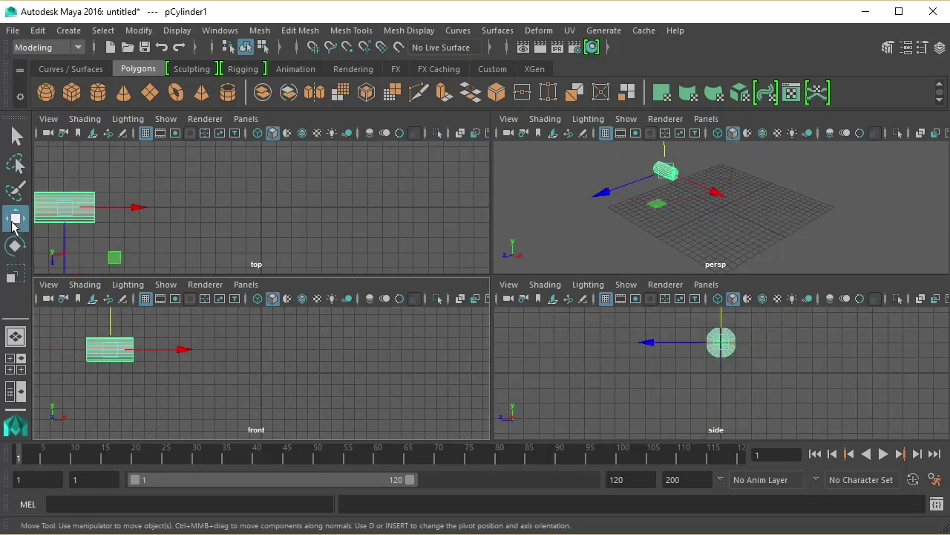
left_click_drag(113, 325, 111, 334)
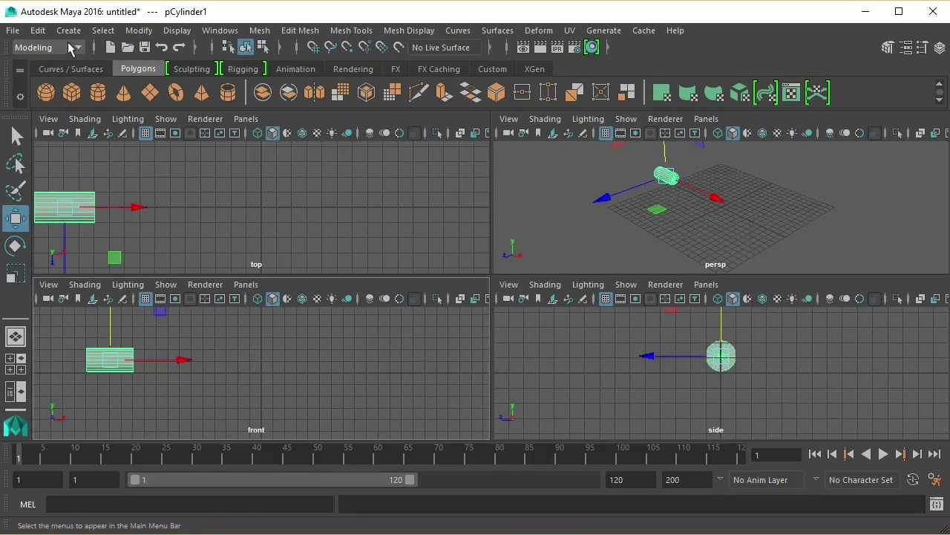
left_click(137, 31)
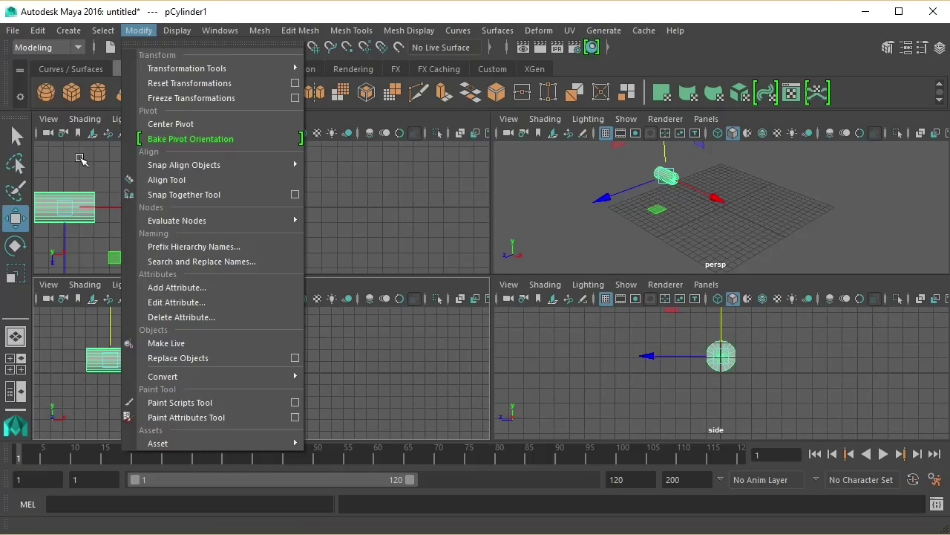
left_click(205, 100)
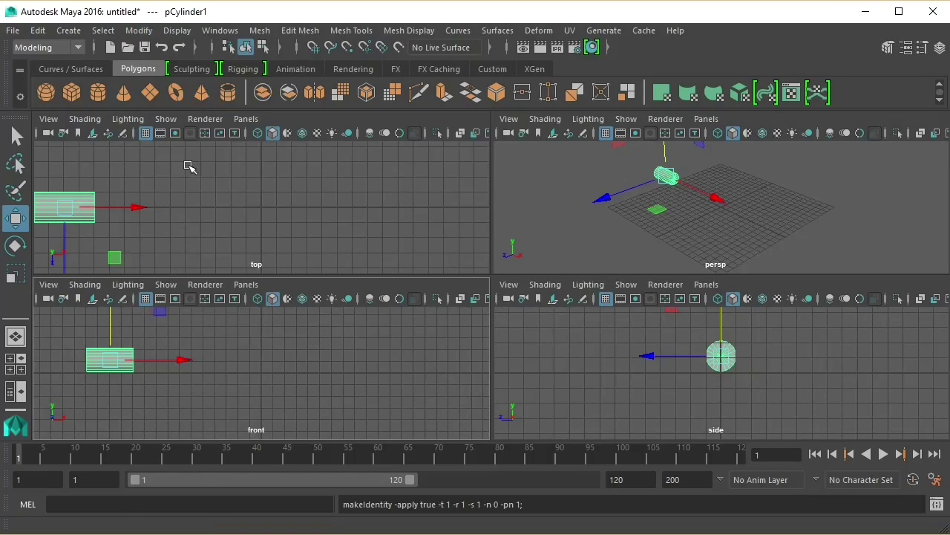
left_click(570, 164)
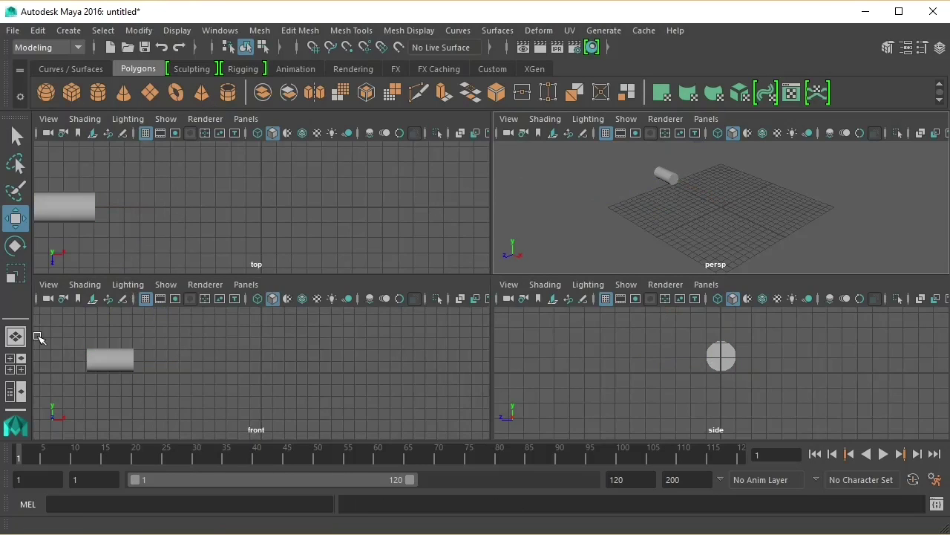
left_click(15, 336)
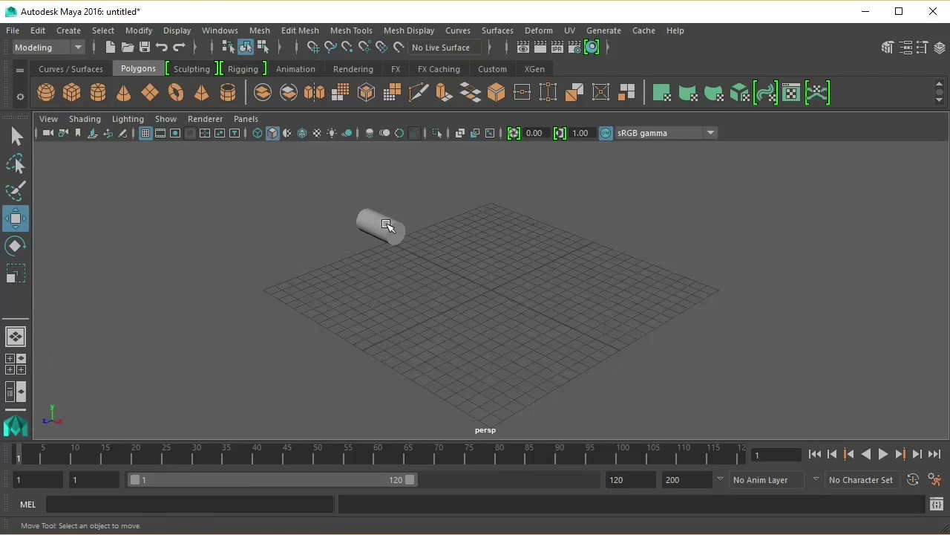
Start the CV Curve Tool from Create > Curve Tools.
left_click(387, 226)
left_click(281, 242)
left_click(70, 33)
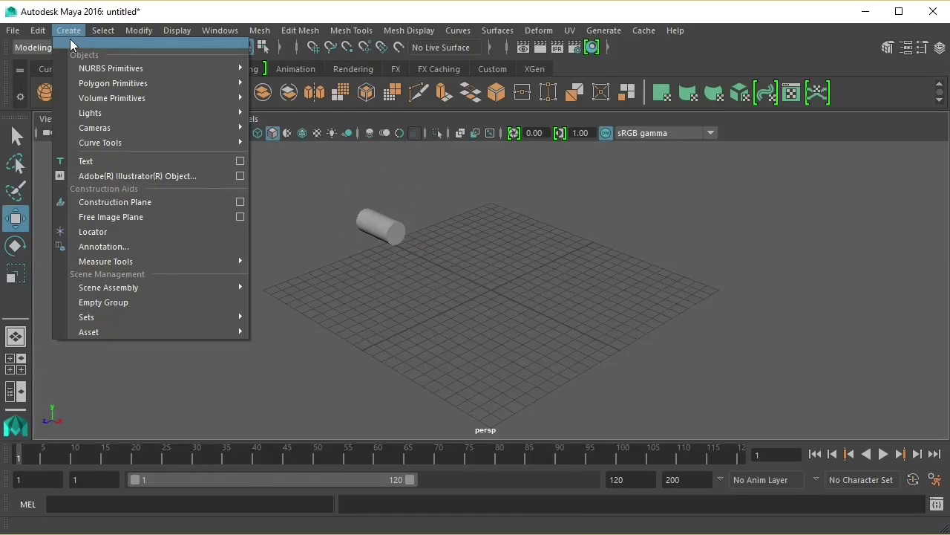
mouse_move(94, 73)
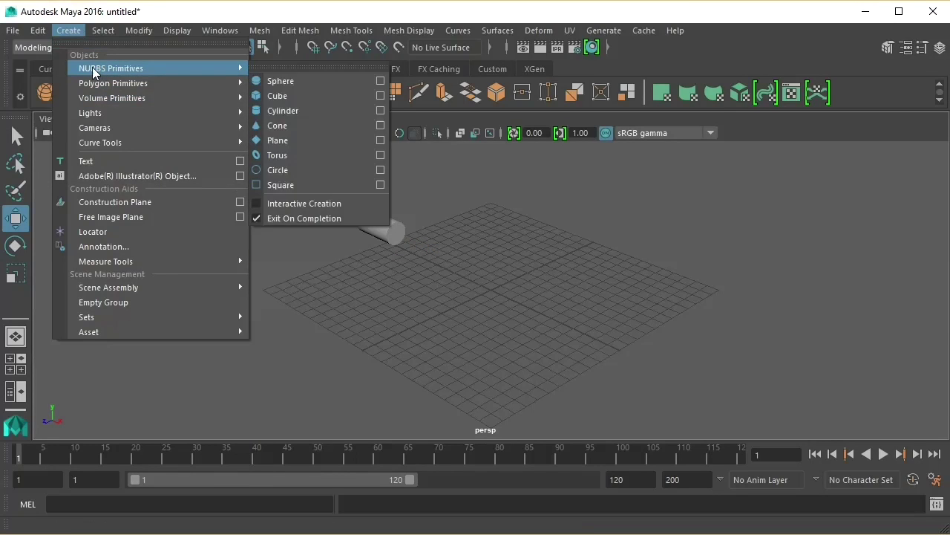
mouse_move(96, 147)
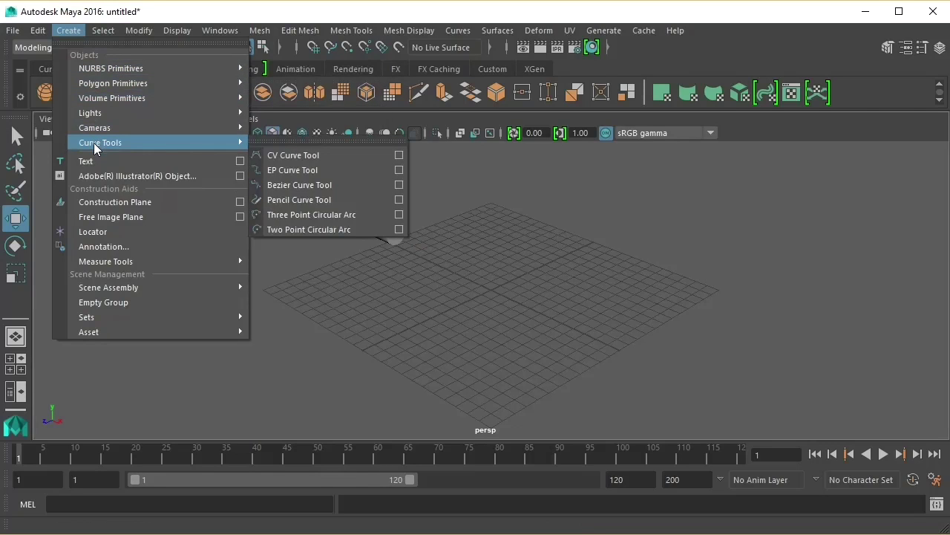
left_click(301, 157)
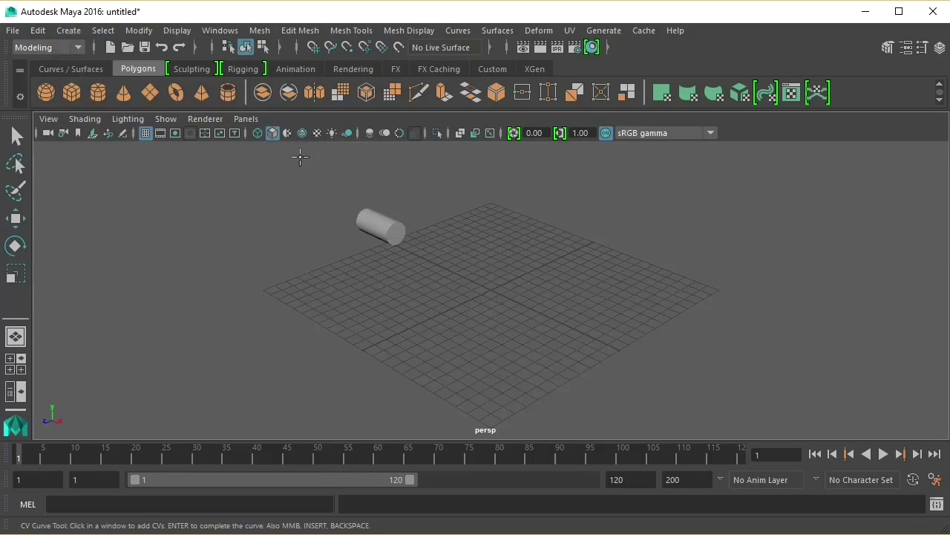
Place seventeen CV points in a winding loop across the grid and finish curve1.
left_click(326, 278)
left_click(326, 280)
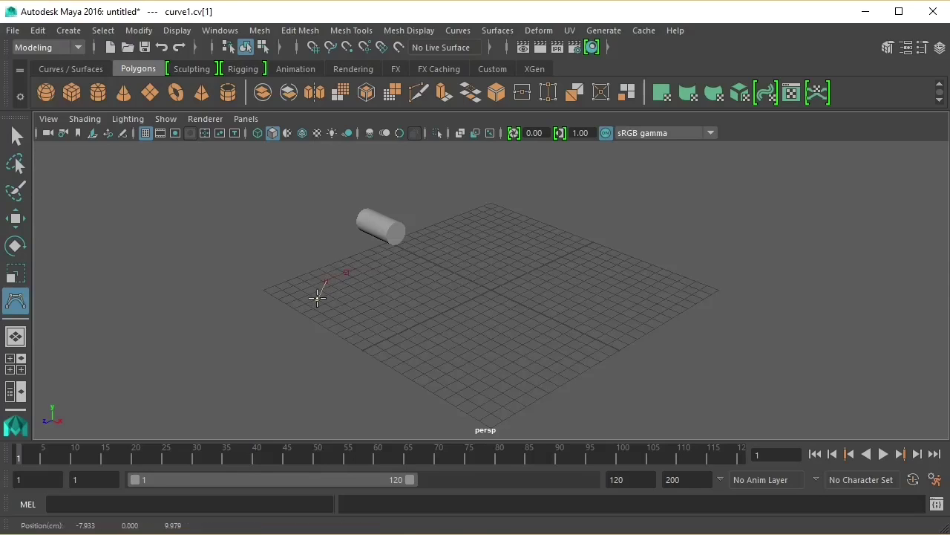
left_click(317, 299)
left_click(370, 318)
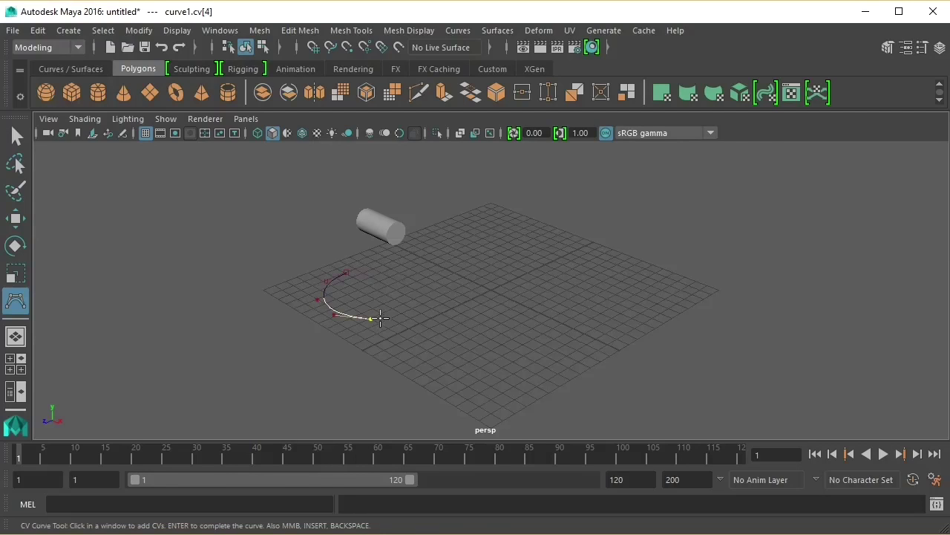
left_click(409, 308)
left_click(447, 291)
left_click(484, 271)
left_click(514, 260)
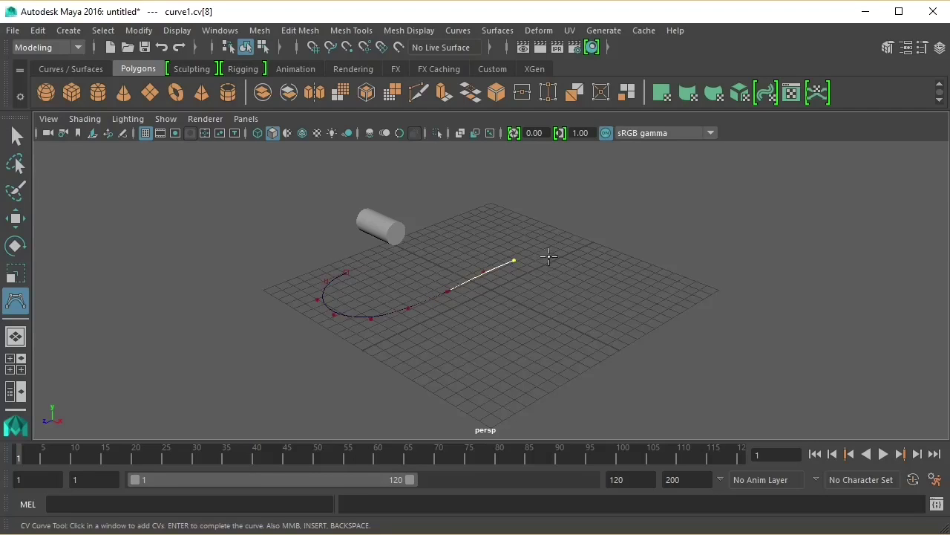
left_click(555, 257)
left_click(578, 268)
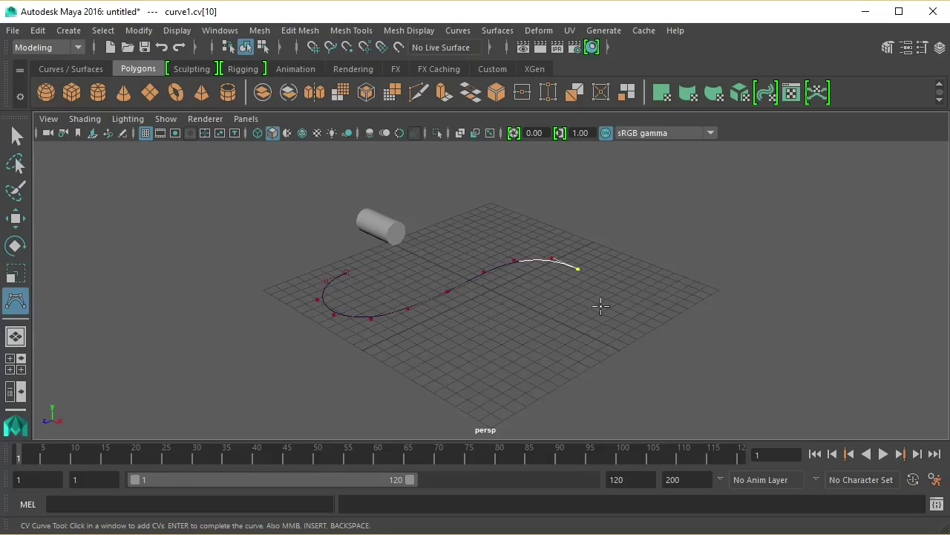
left_click(600, 307)
left_click(594, 328)
left_click(584, 354)
left_click(542, 367)
left_click(499, 375)
left_click(450, 370)
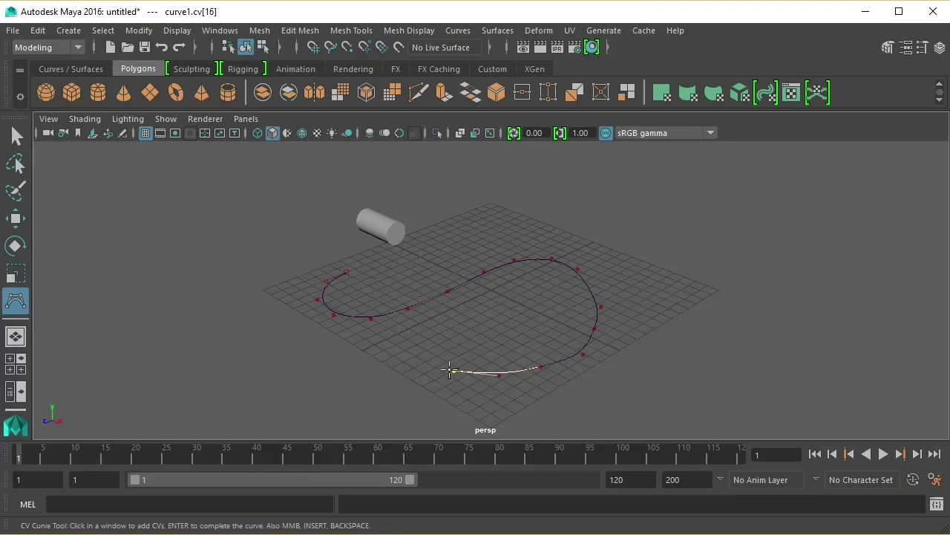
left_click(421, 361)
left_click(18, 136)
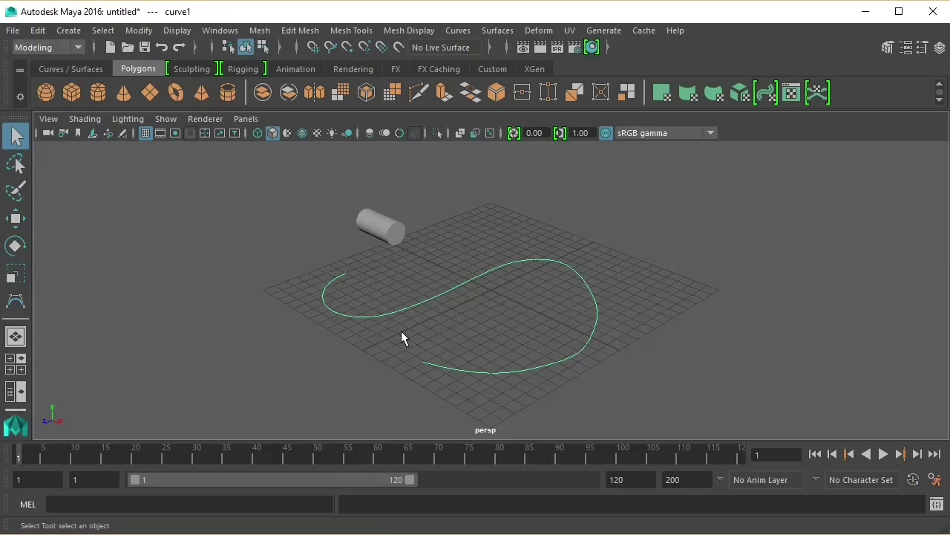
Select the cylinder and switch the menu set to FX.
left_click(383, 233)
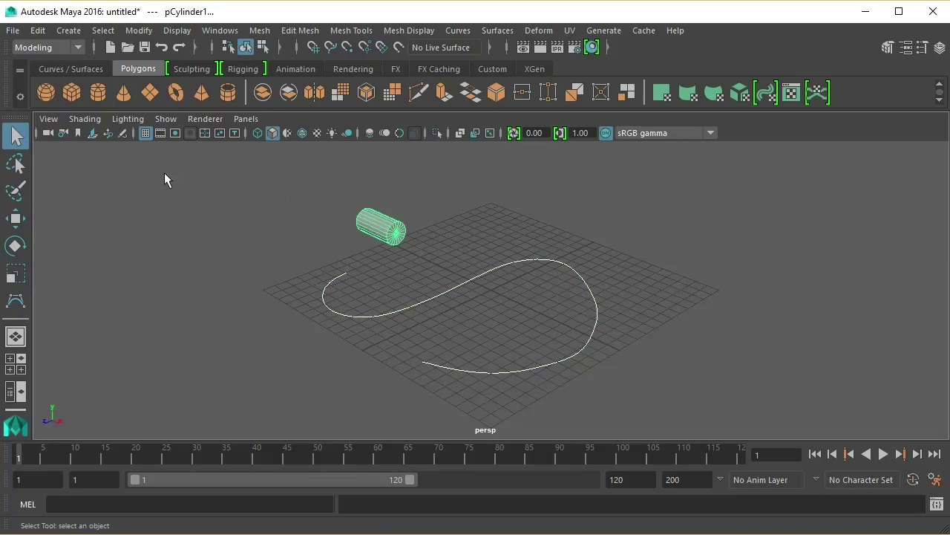
left_click(77, 47)
left_click(58, 107)
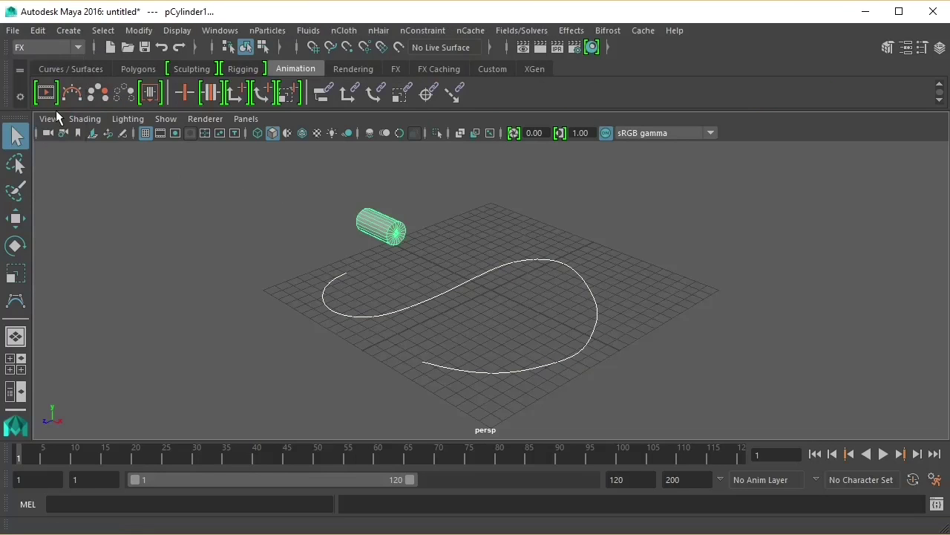
left_click(78, 46)
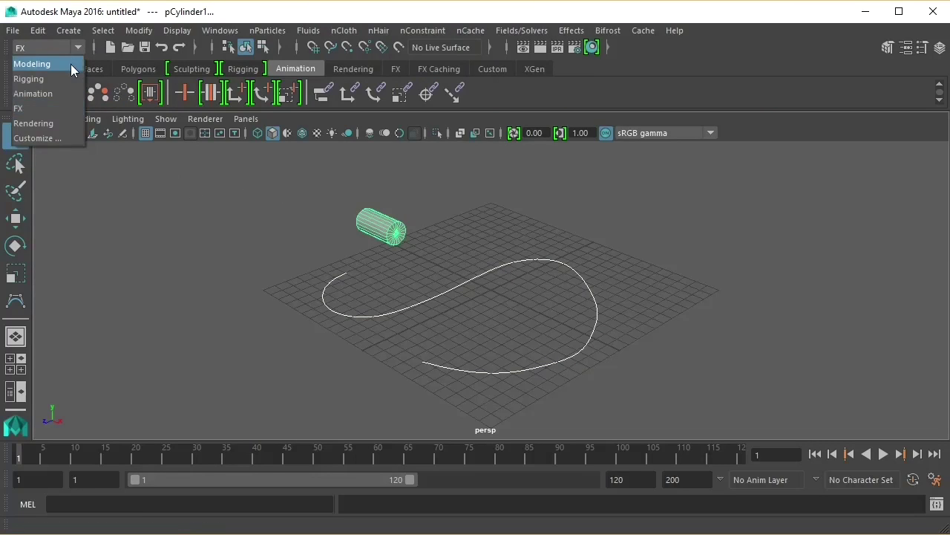
Attach the cylinder to curve1 as a motion path with Time Slider range and Follow on.
left_click(68, 95)
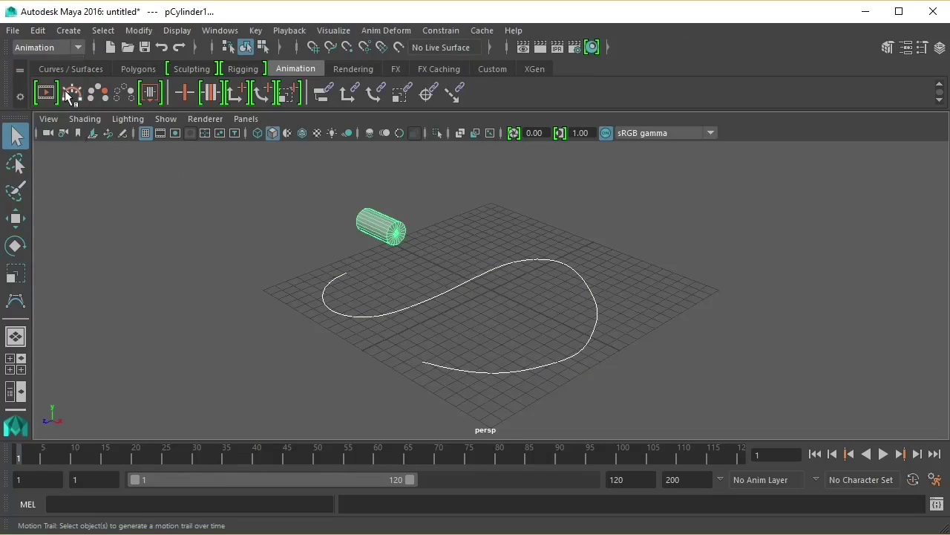
left_click(445, 31)
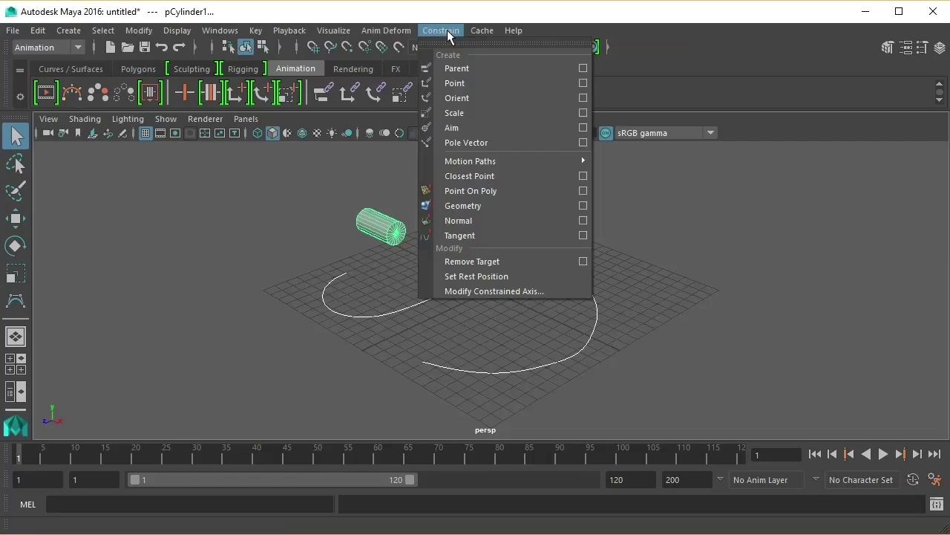
mouse_move(453, 162)
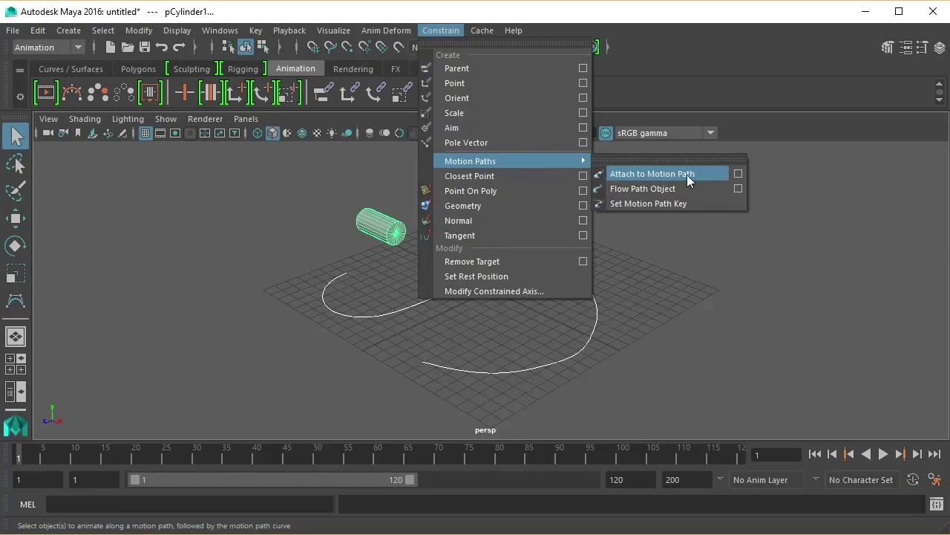
left_click(738, 173)
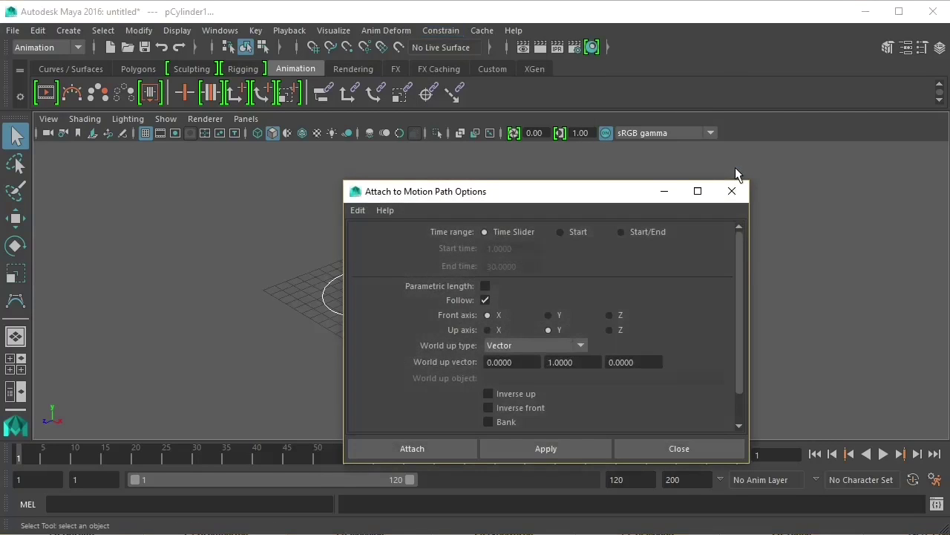
left_click_drag(587, 198, 786, 129)
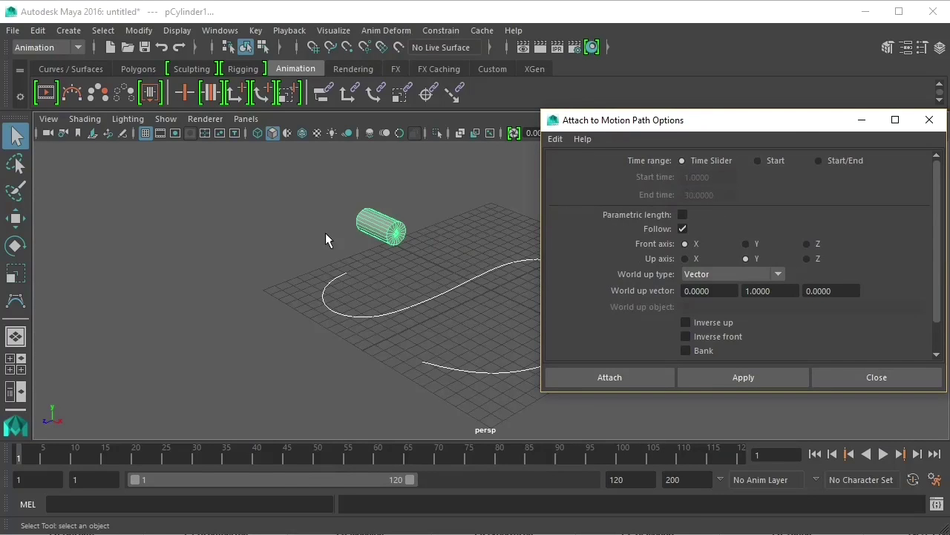
left_click_drag(275, 242, 141, 225, "alt")
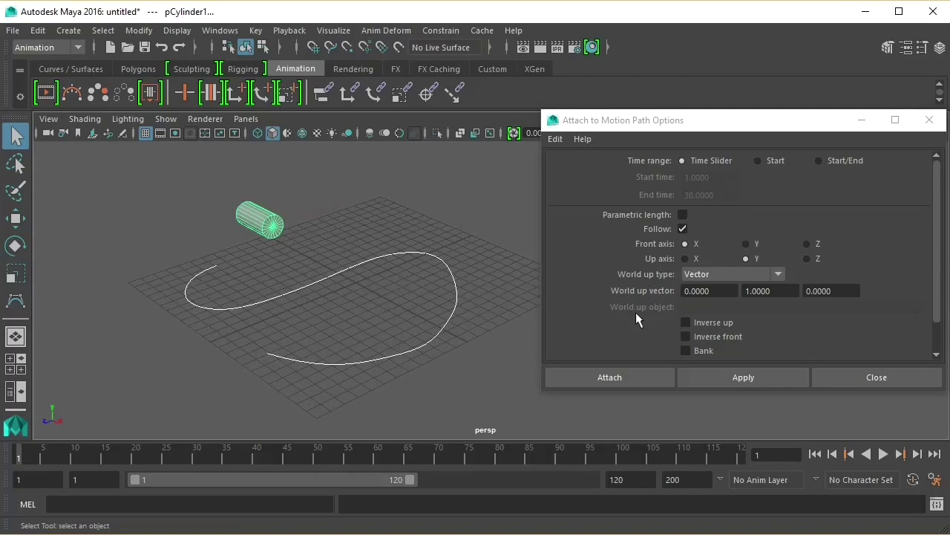
left_click(622, 376)
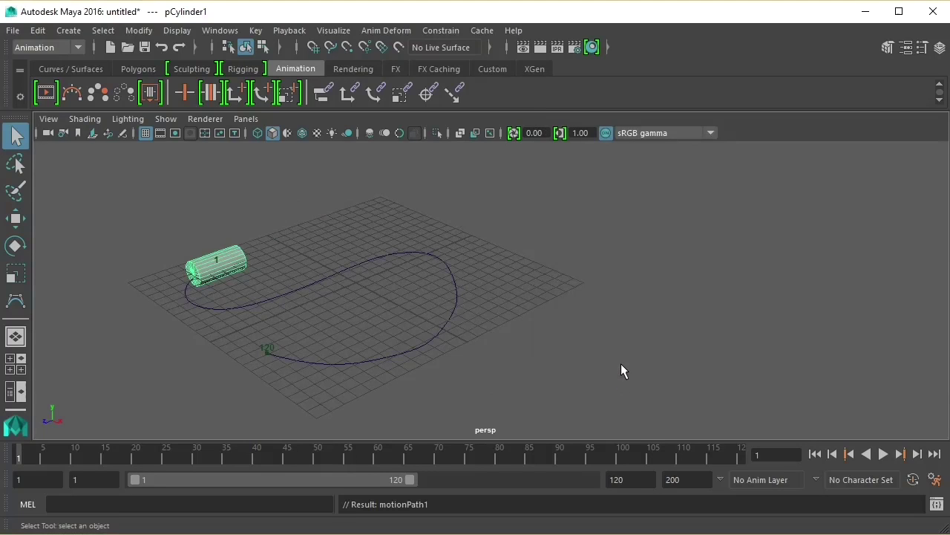
Play the path animation from frame 1 to preview the cylinder's motion.
left_click(884, 455)
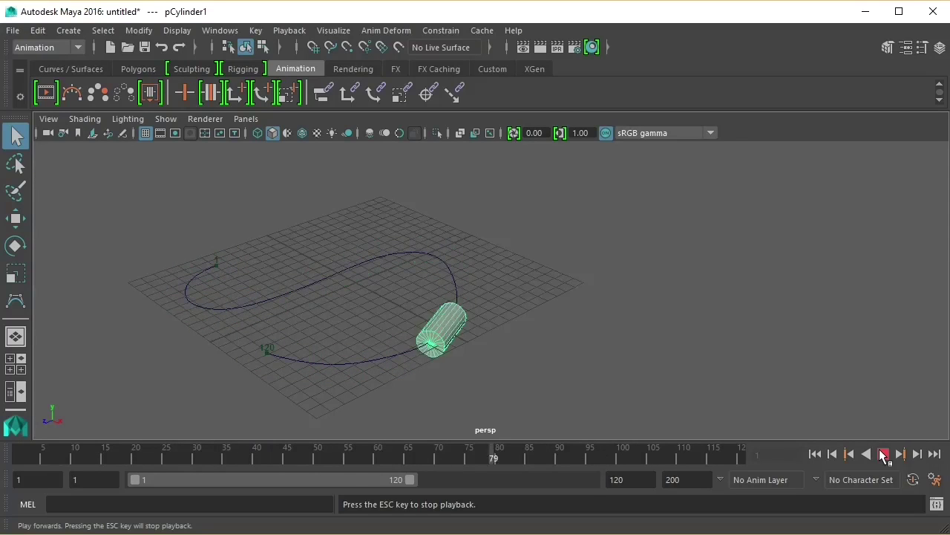
left_click(884, 455)
left_click(820, 453)
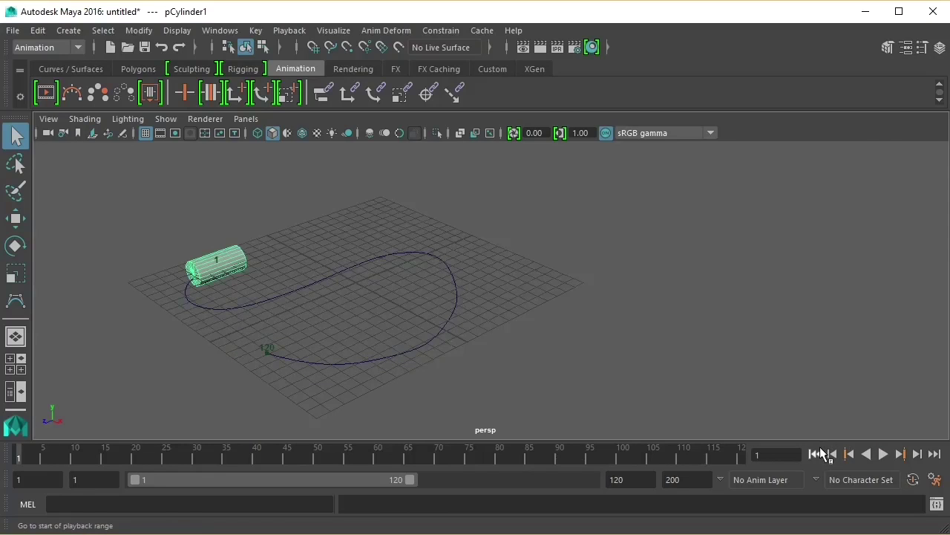
Turn off Follow on the motionPath1 tab and replay the animation.
left_click(905, 48)
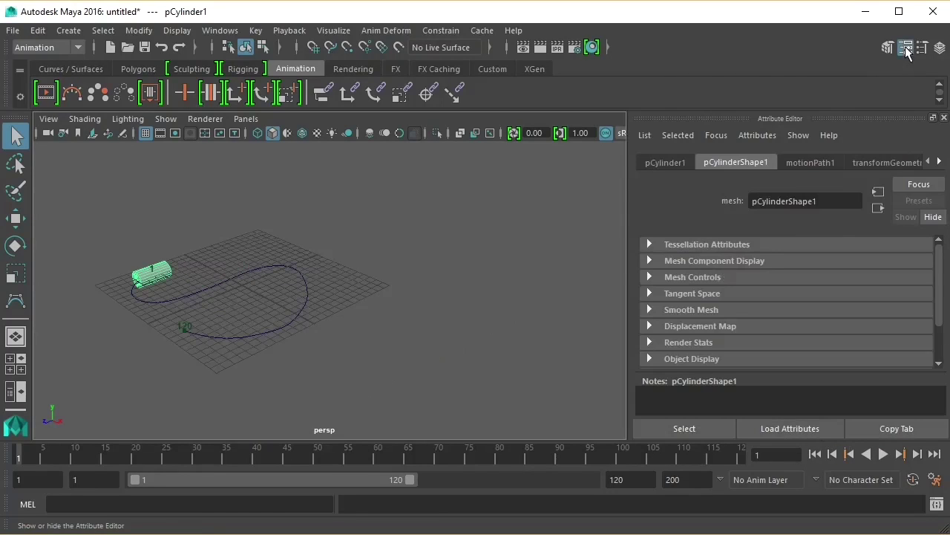
left_click(829, 159)
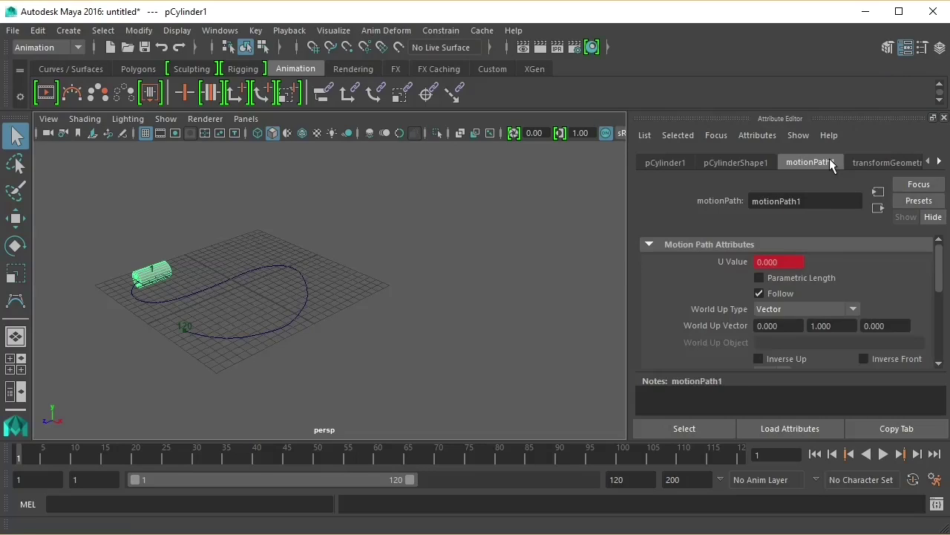
left_click(761, 293)
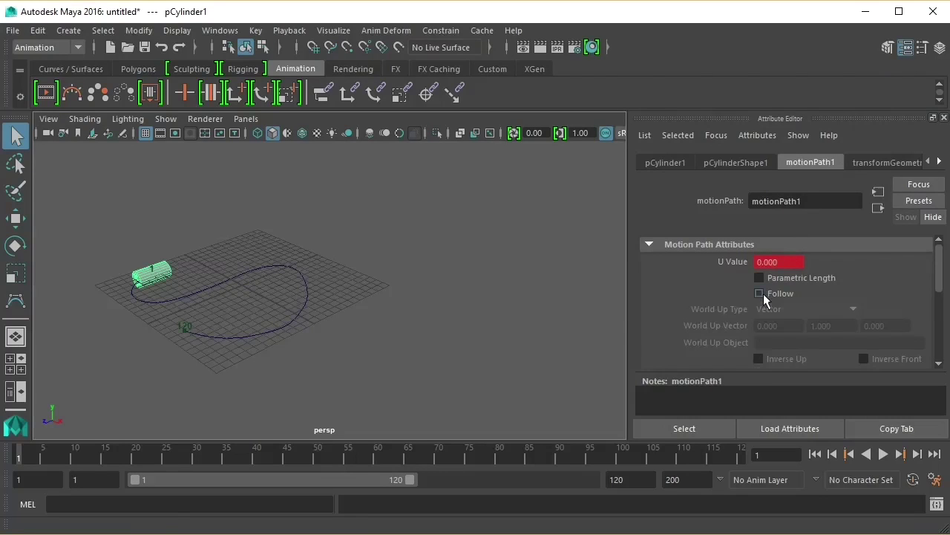
left_click(883, 456)
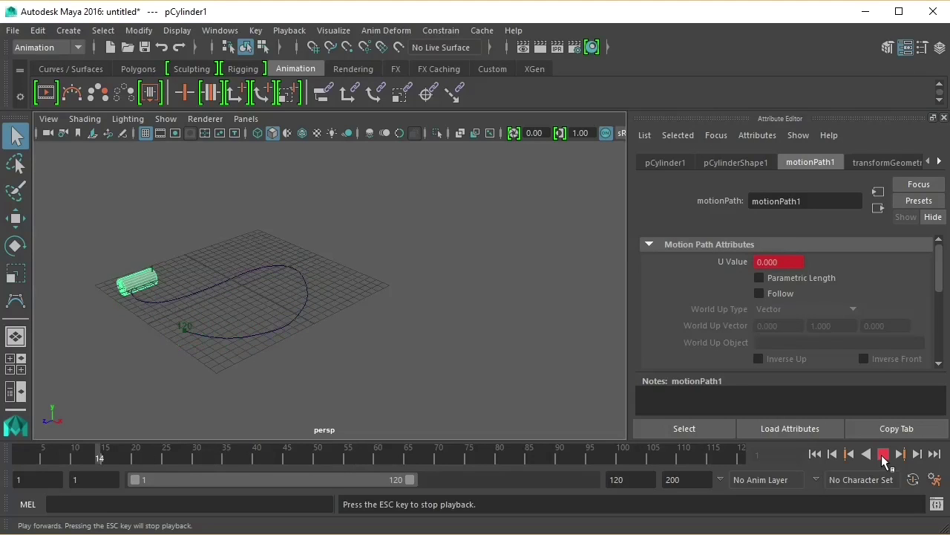
left_click(883, 454)
left_click(813, 455)
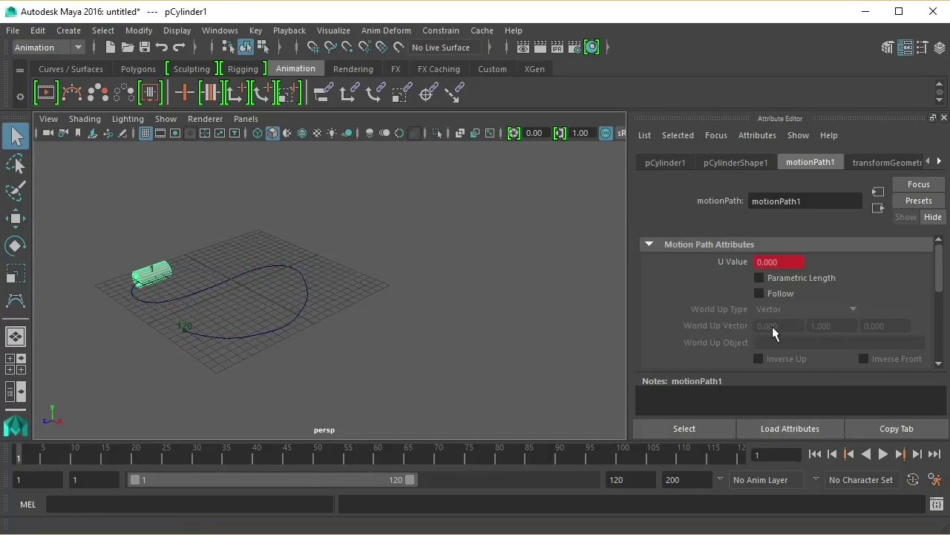
Turn Follow back on and replay the animation with the whole path framed.
left_click(759, 294)
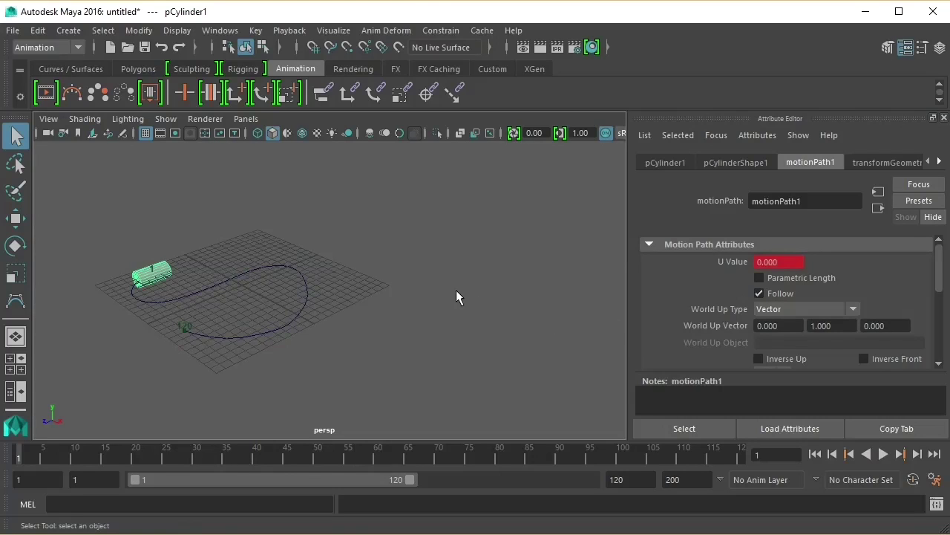
middle_click_drag(456, 291, 547, 294, "alt")
scroll(537, 301, "up", 3)
scroll(537, 302, "down", 1)
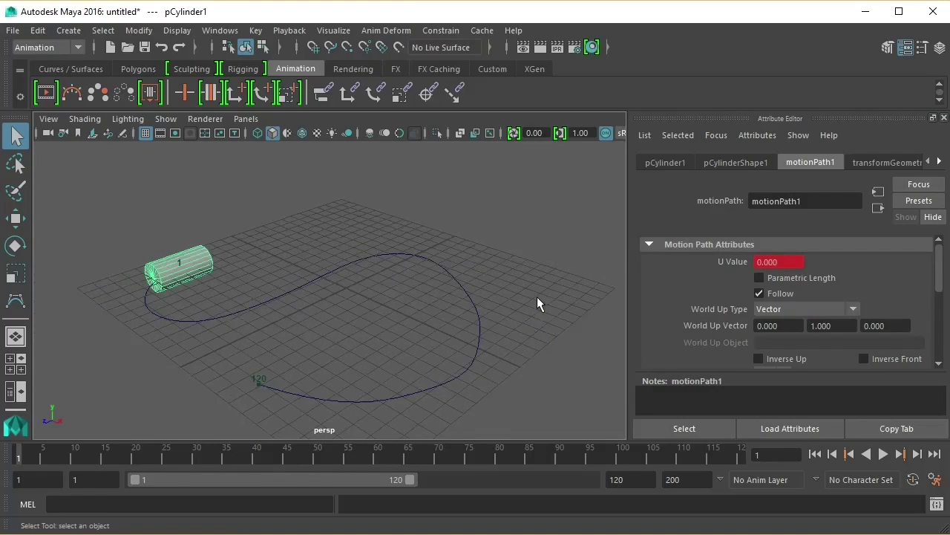
left_click(882, 454)
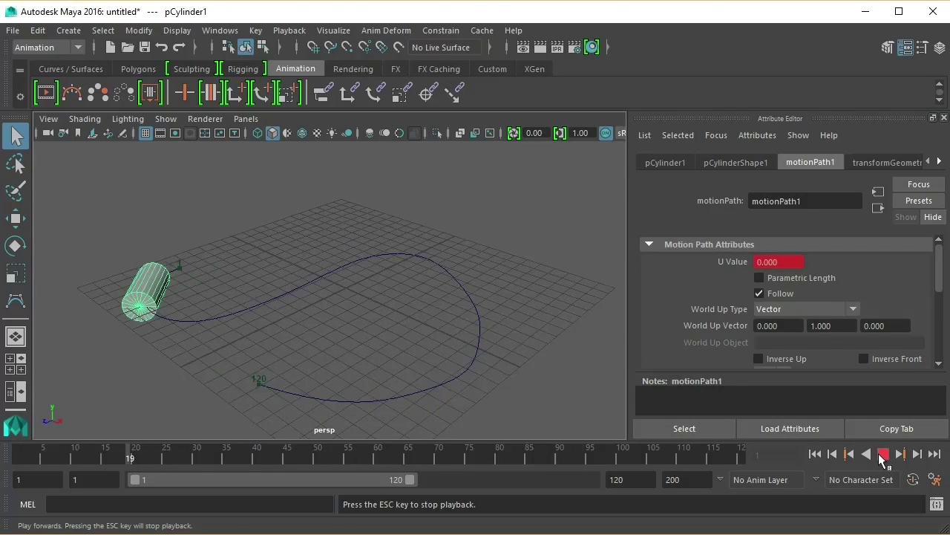
left_click(883, 454)
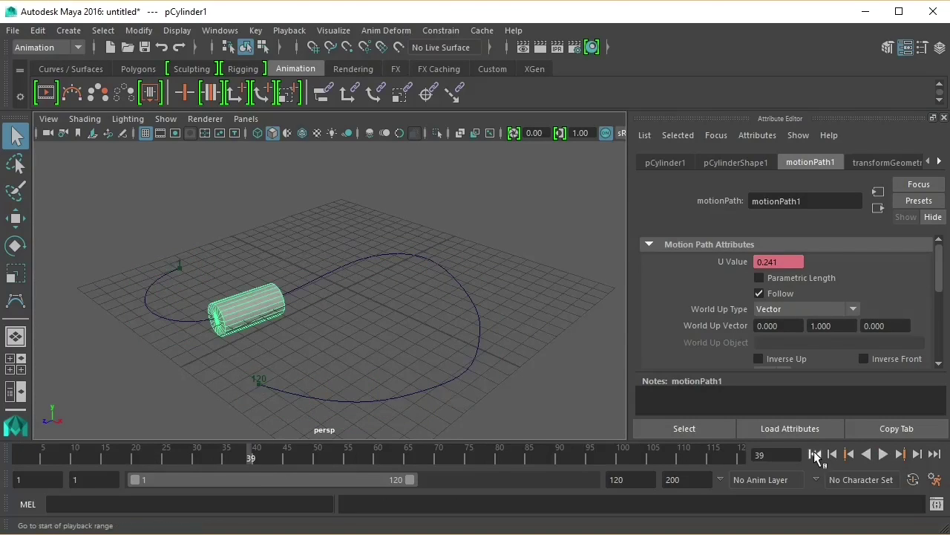
left_click(814, 454)
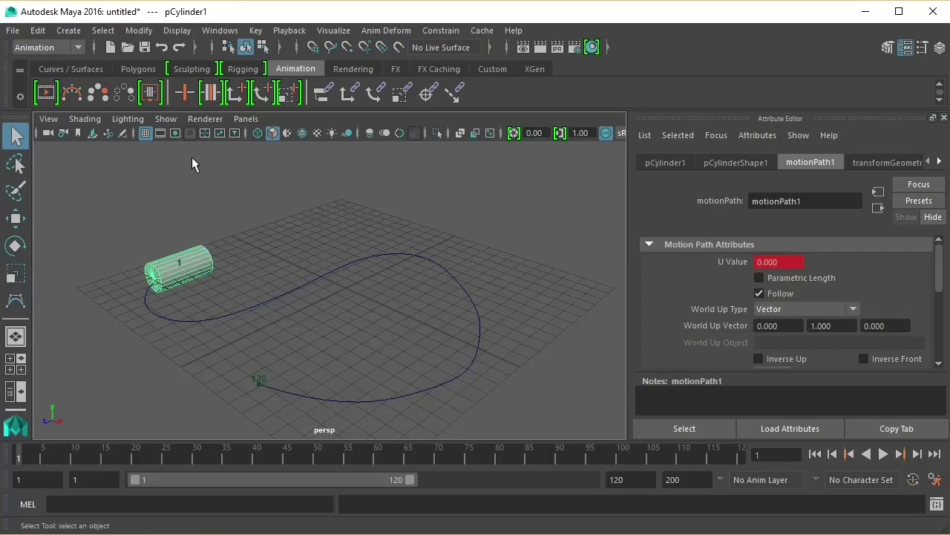
left_click(217, 30)
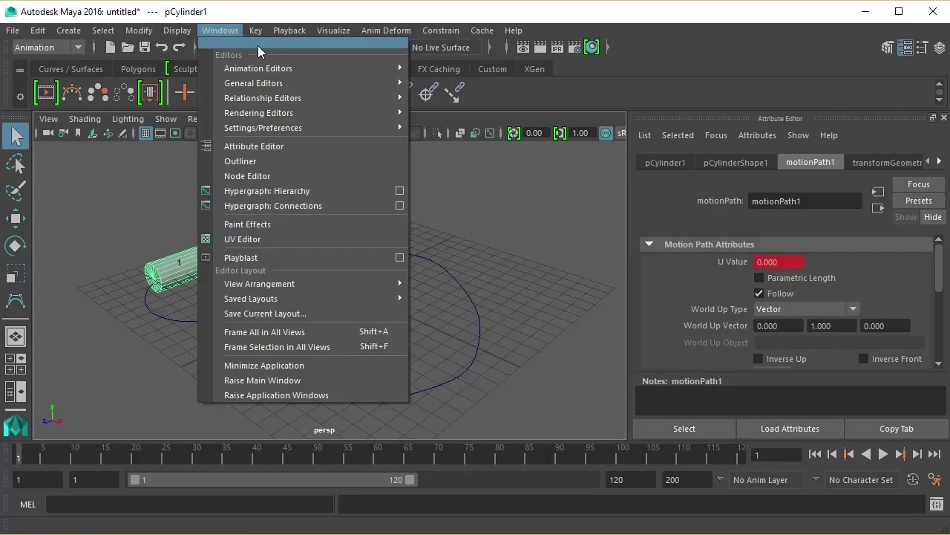
Hide the Attribute Editor and open the Graph Editor.
left_click(906, 47)
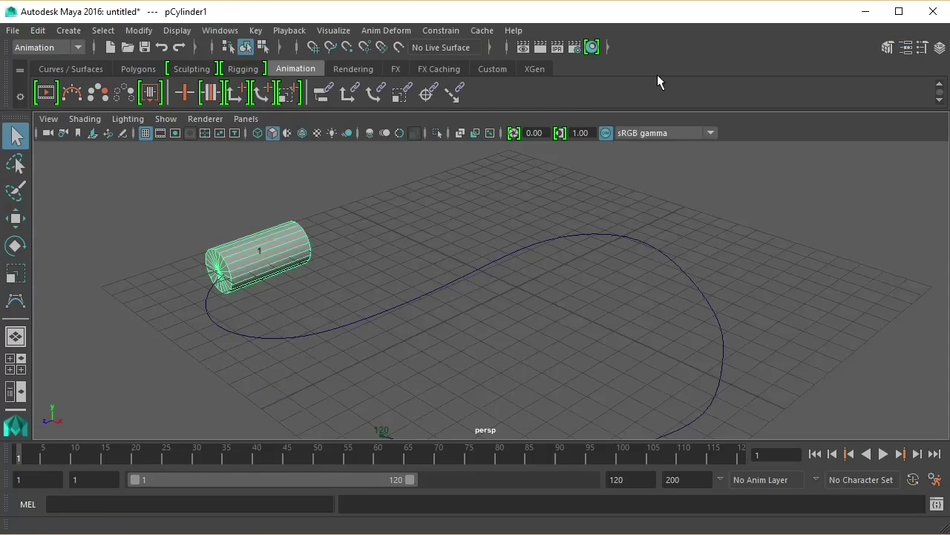
left_click(138, 31)
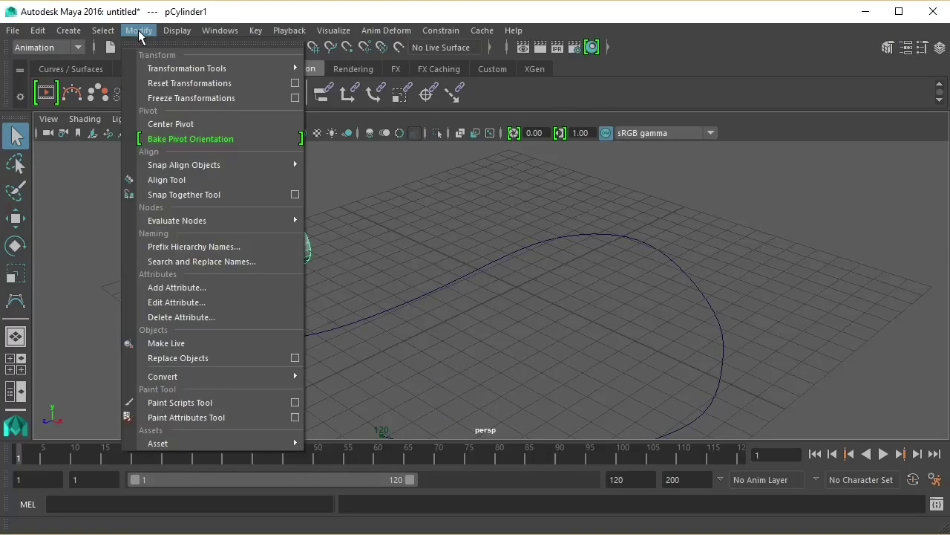
mouse_move(220, 30)
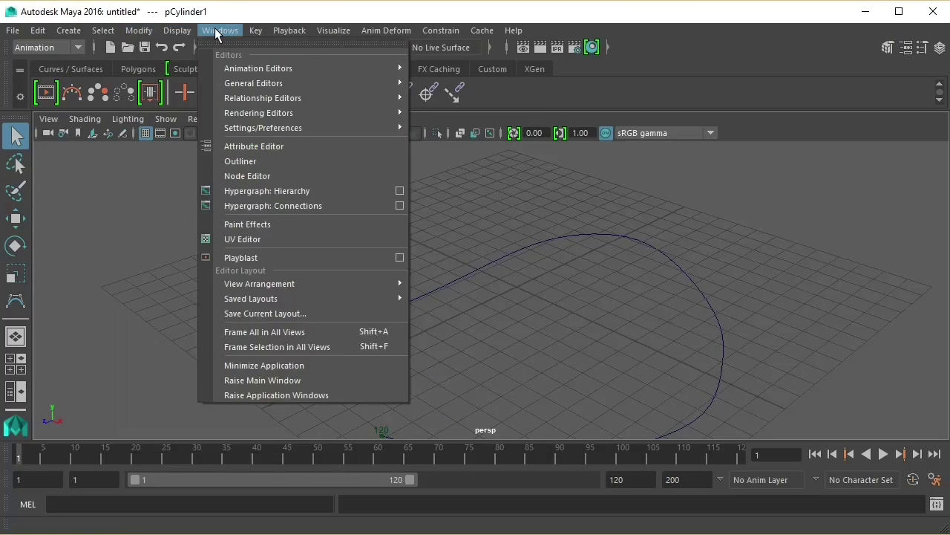
mouse_move(229, 74)
left_click(448, 81)
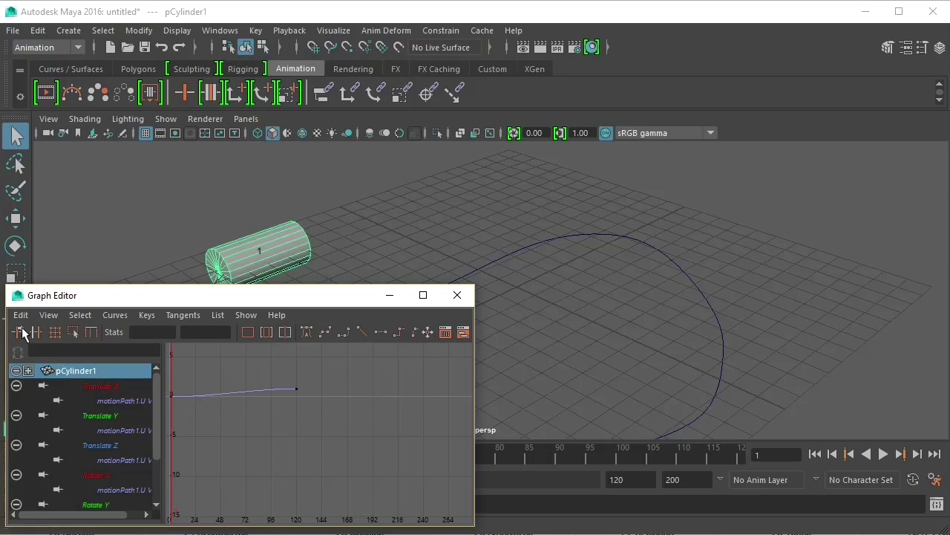
Frame the cylinder's whole timing curve and select its last key at frame 120.
left_click(20, 220)
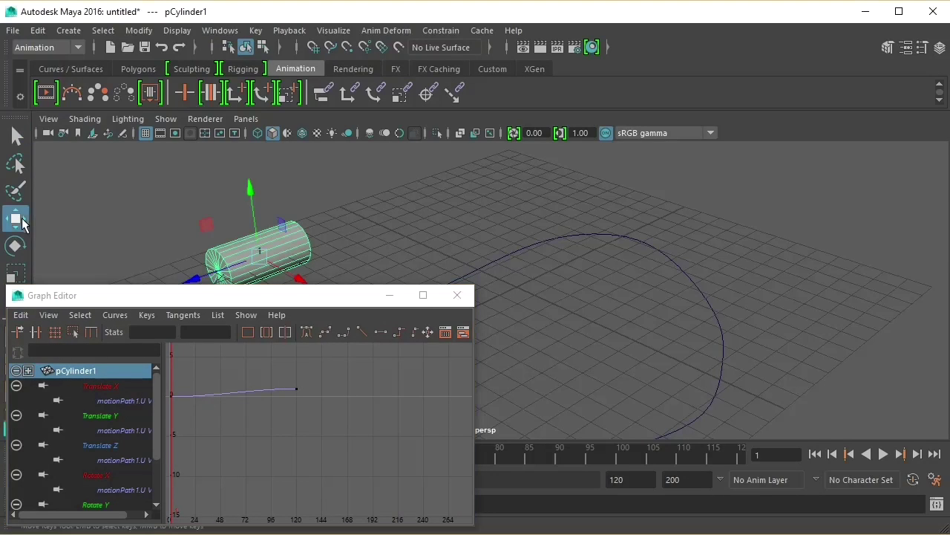
left_click(236, 389)
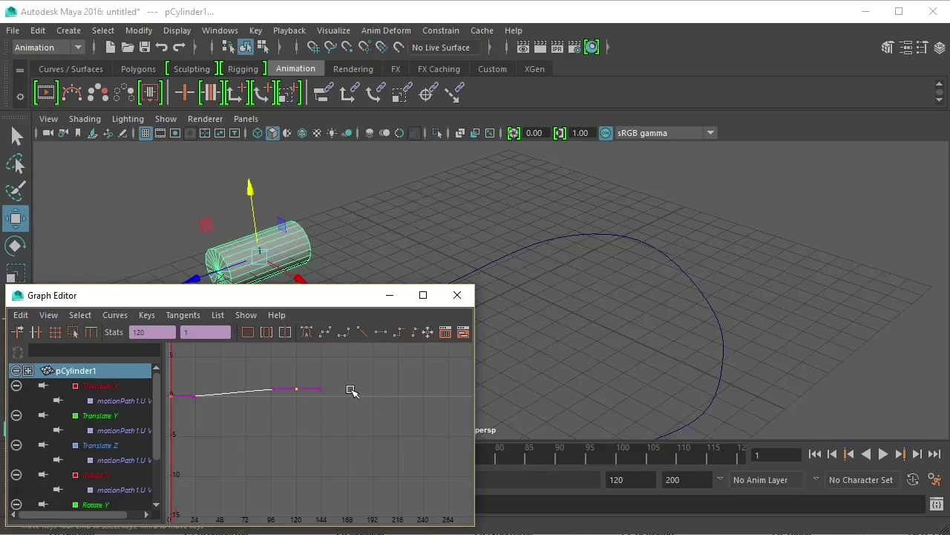
left_click(47, 315)
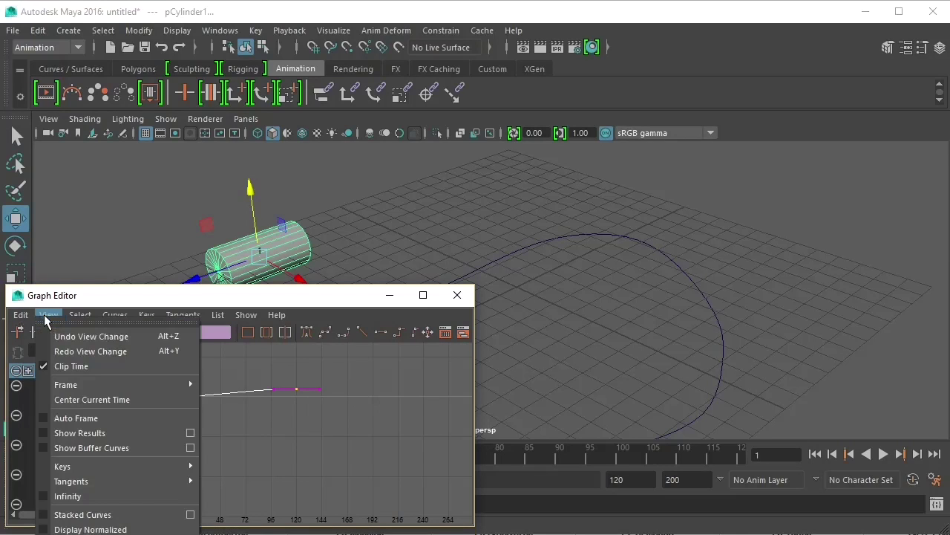
mouse_move(72, 387)
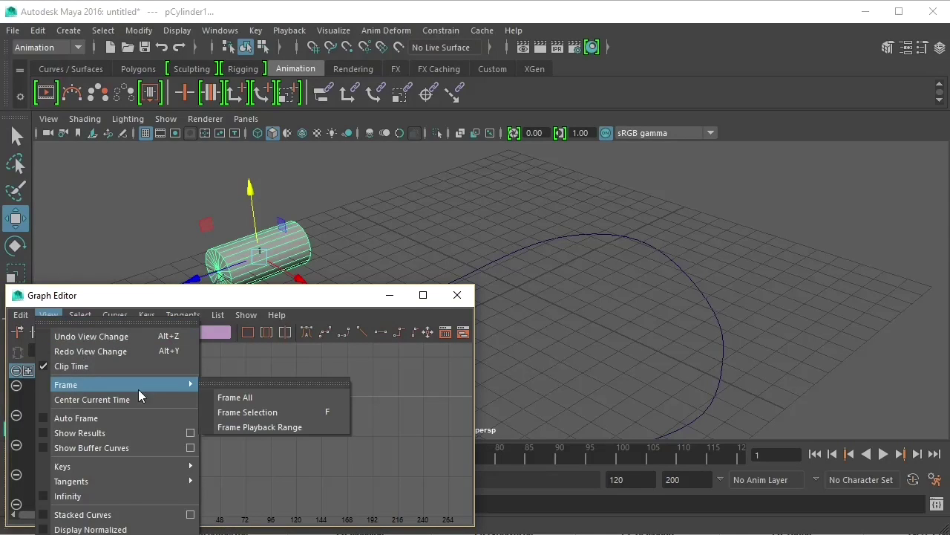
left_click(229, 398)
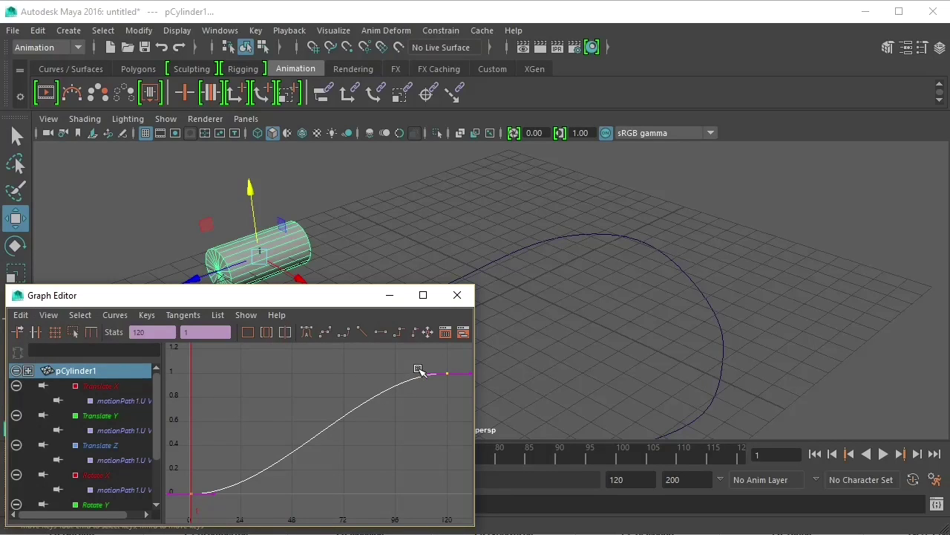
mouse_move(431, 381)
left_mouse_down()
mouse_move(425, 373)
mouse_move(432, 391)
left_mouse_up()
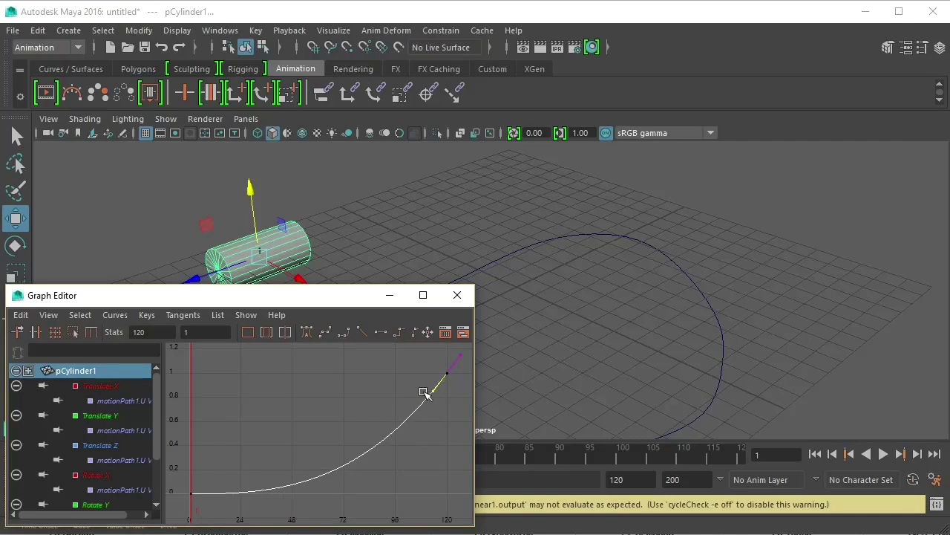
Minimize the Graph Editor and play from frame 1 to check the new timing.
left_click(389, 295)
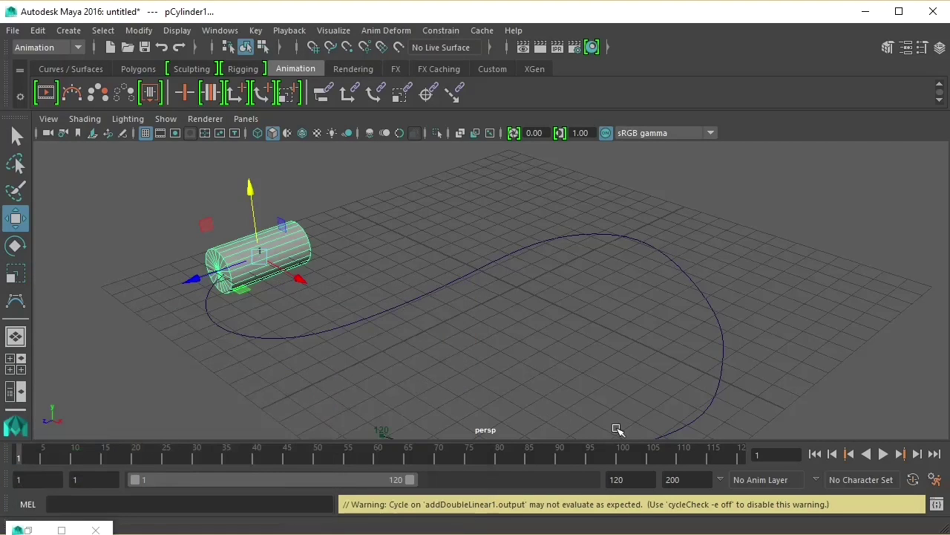
left_click(884, 454)
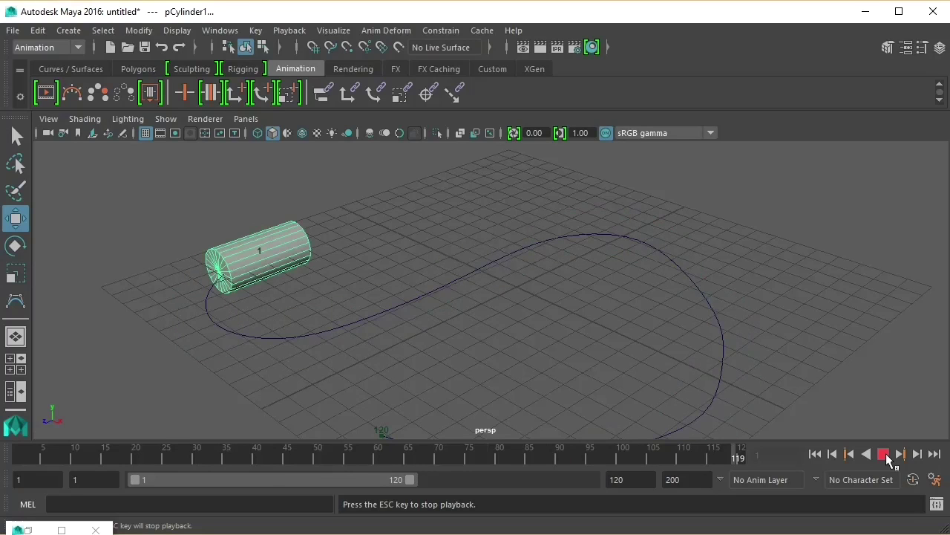
left_click(885, 455)
left_click(816, 455)
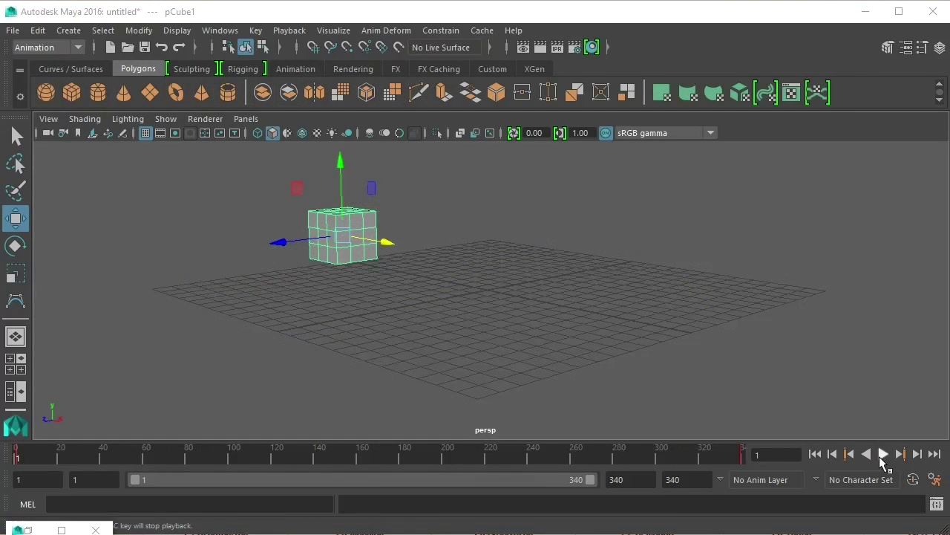
Play the cube's animation from frame 1 to review it.
left_click(882, 454)
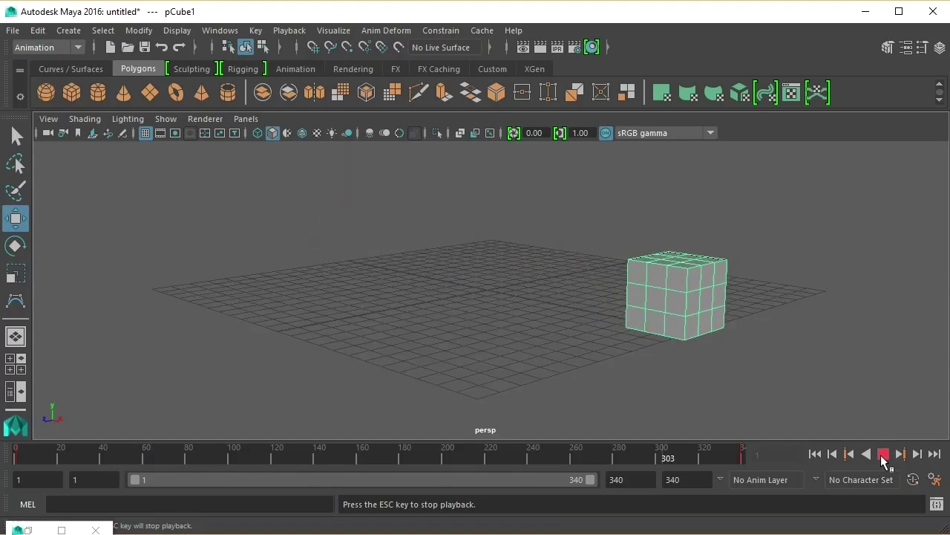
left_click(882, 455)
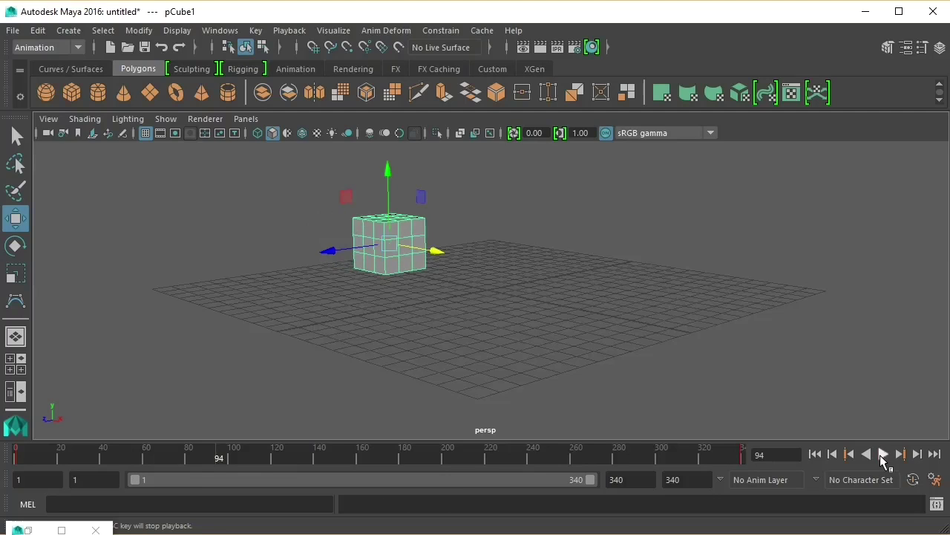
left_click(817, 453)
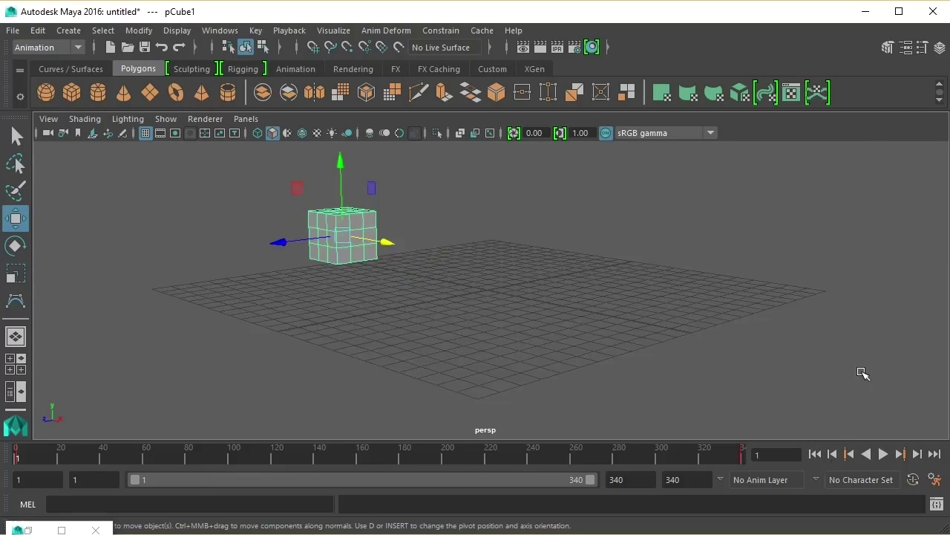
In the Anim layer editor, create AnimLayer1 from the selected cube.
left_click(939, 48)
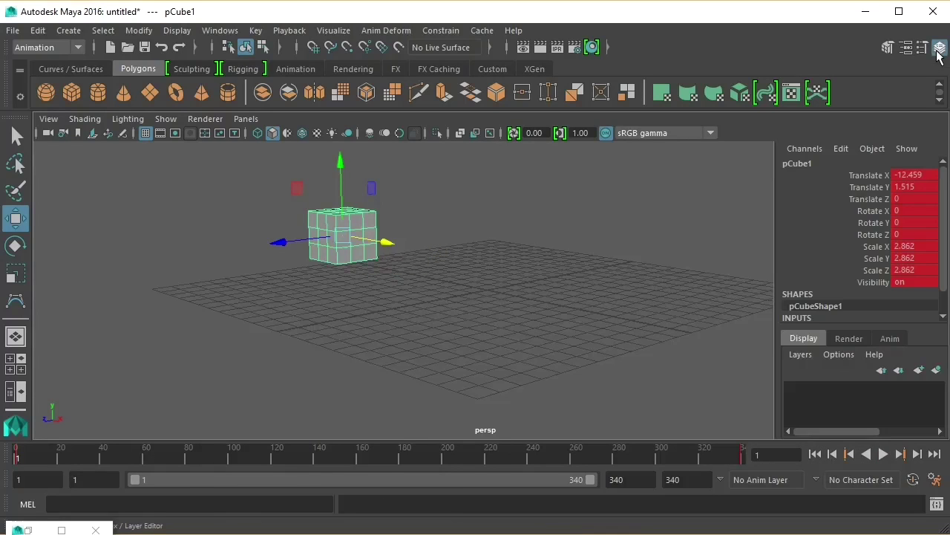
left_click(890, 338)
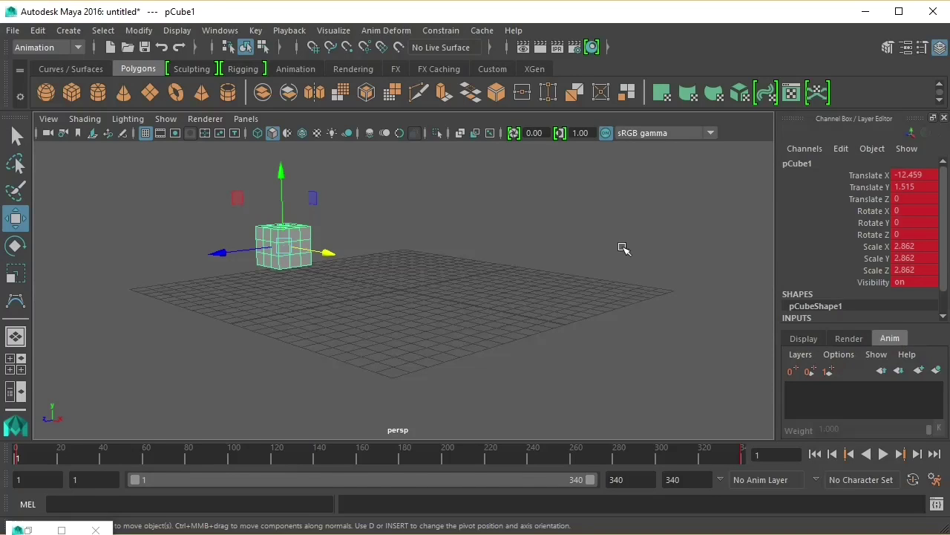
left_click(16, 136)
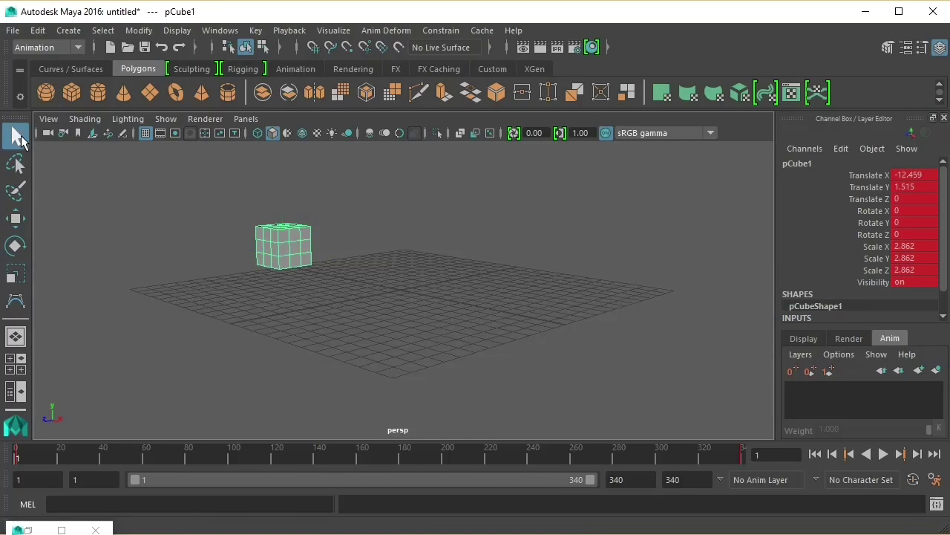
left_click(15, 217)
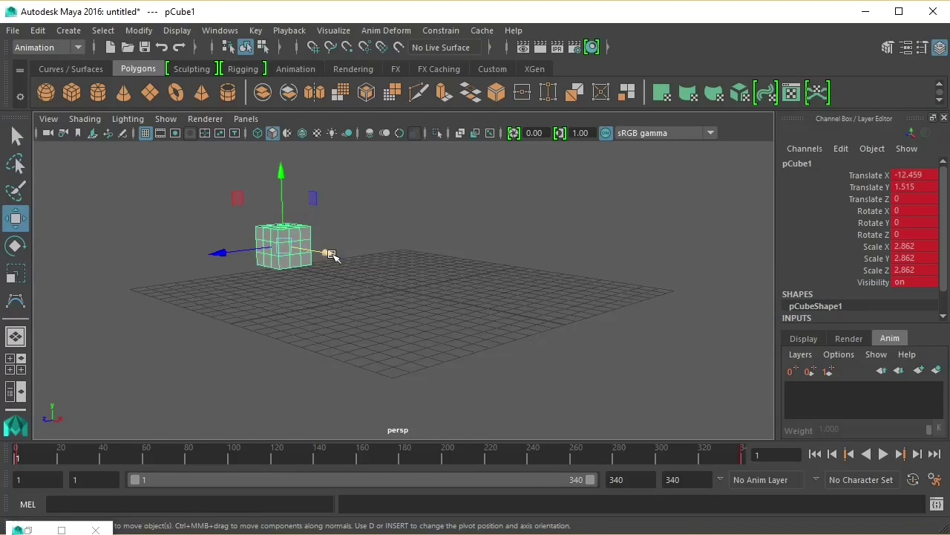
left_click(937, 371)
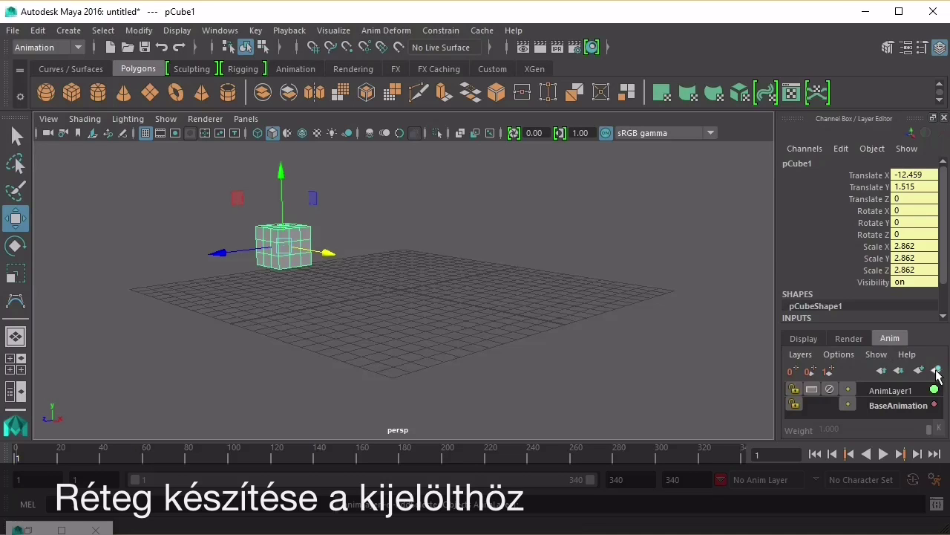
Preview playback with BaseAnimation active, then make AnimLayer1 the active layer.
left_click(886, 404)
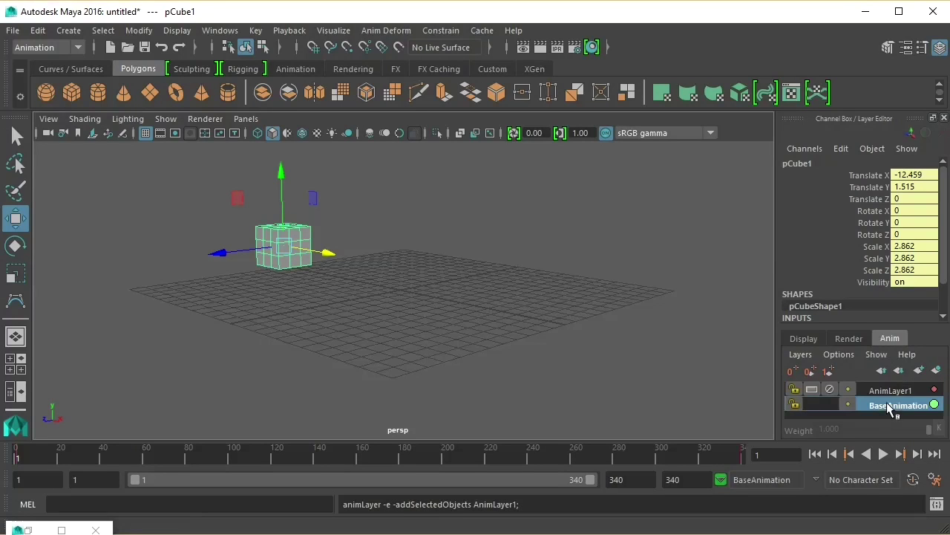
left_click(884, 454)
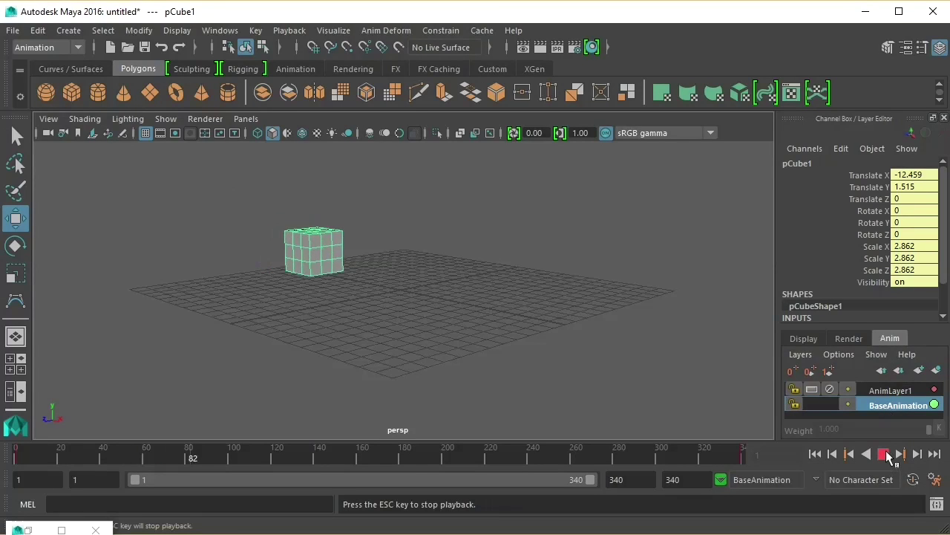
left_click(883, 455)
left_click(815, 454)
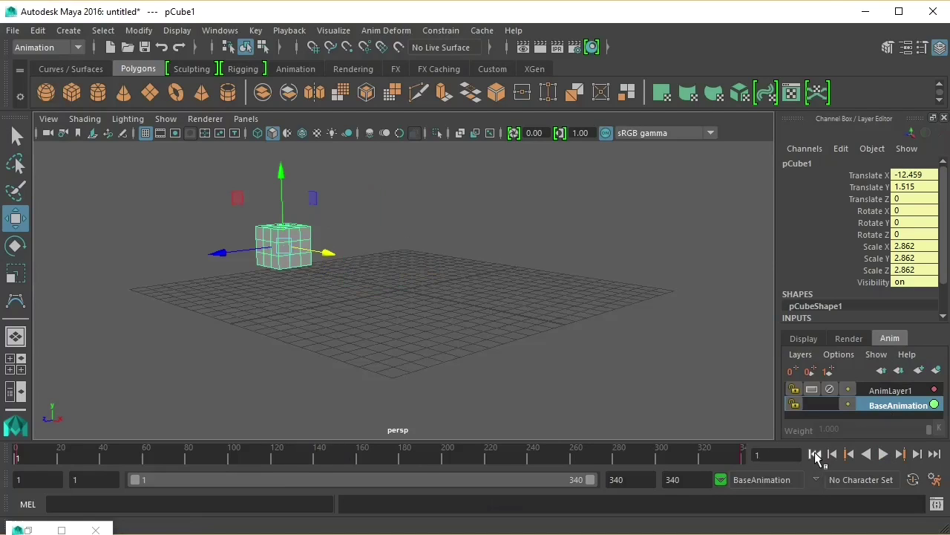
left_click(887, 391)
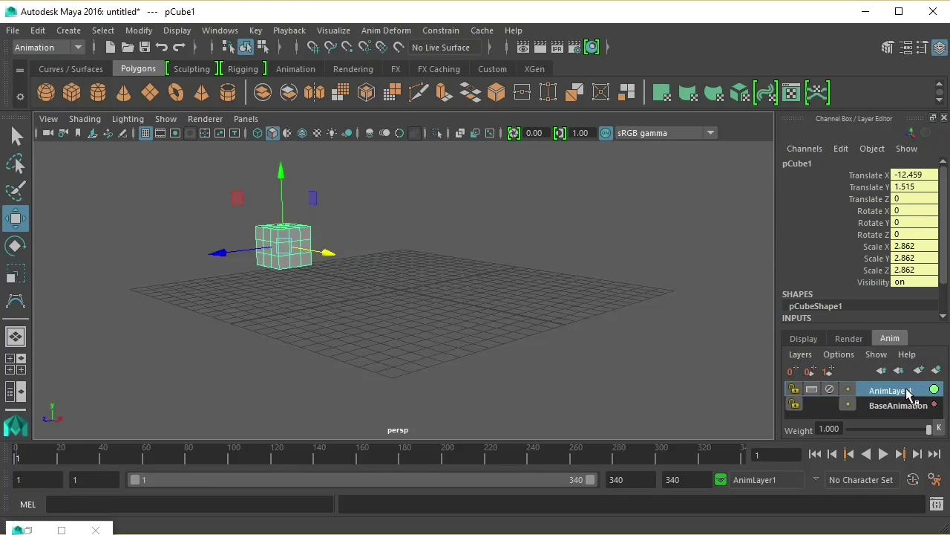
Rename AnimLayer1 to 'alap'.
double_click(908, 392)
type("alap")
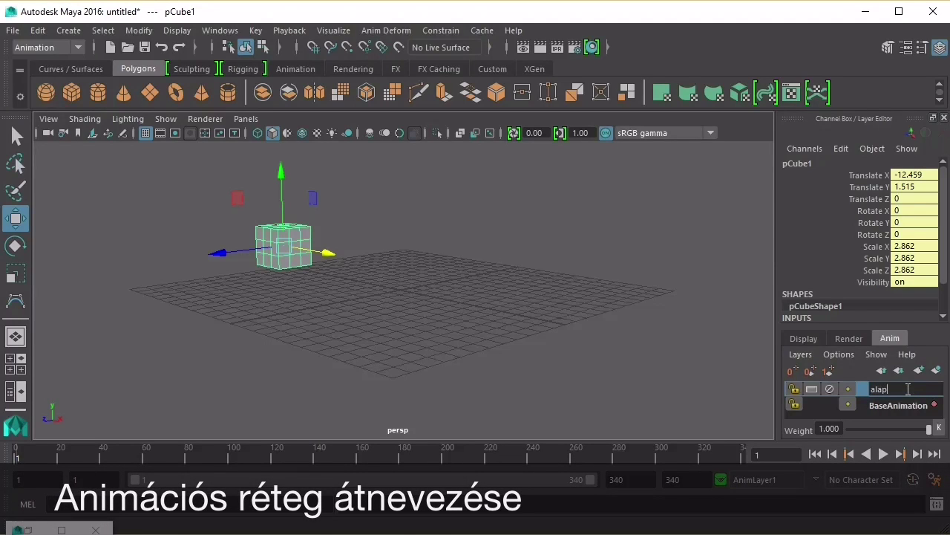
key("Return")
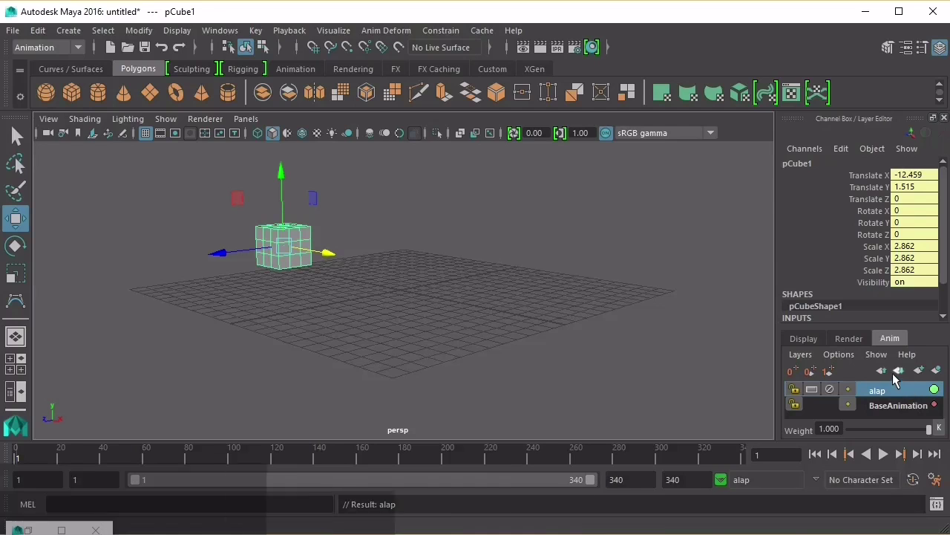
Create a new layer above alap and name it 'forog'.
left_click(936, 370)
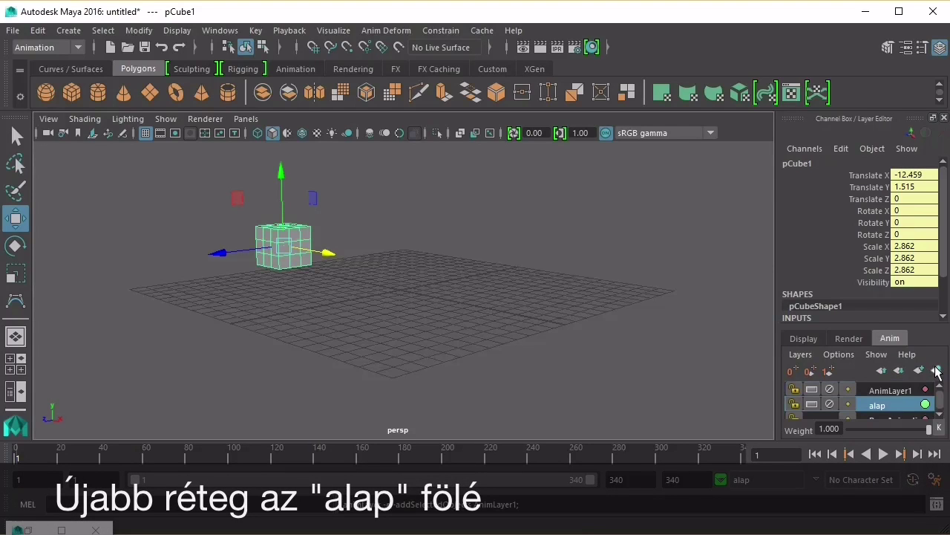
left_click(896, 392)
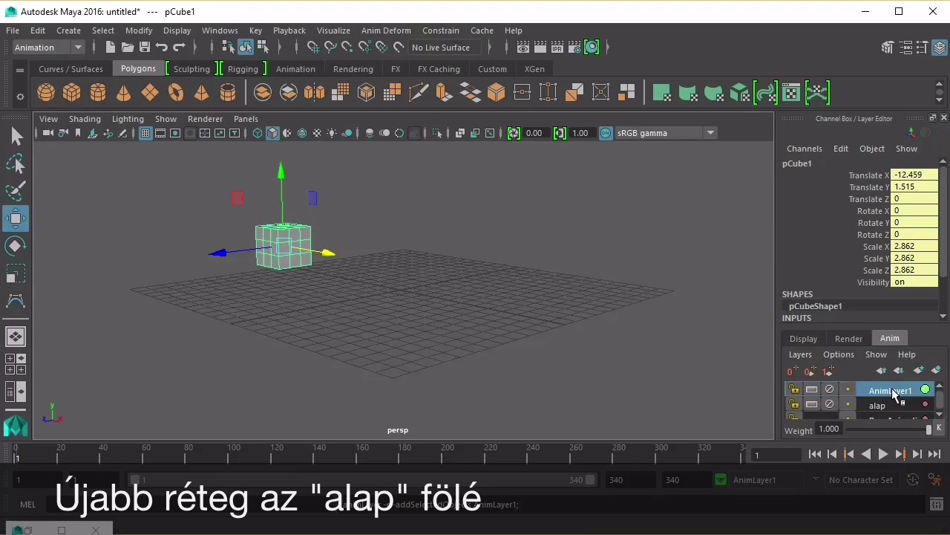
double_click(894, 391)
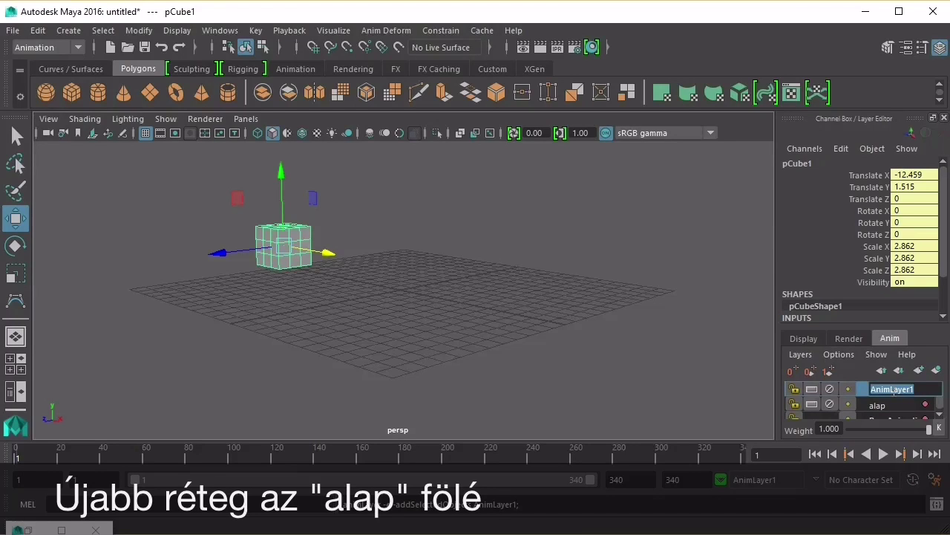
type("forog")
key("Return")
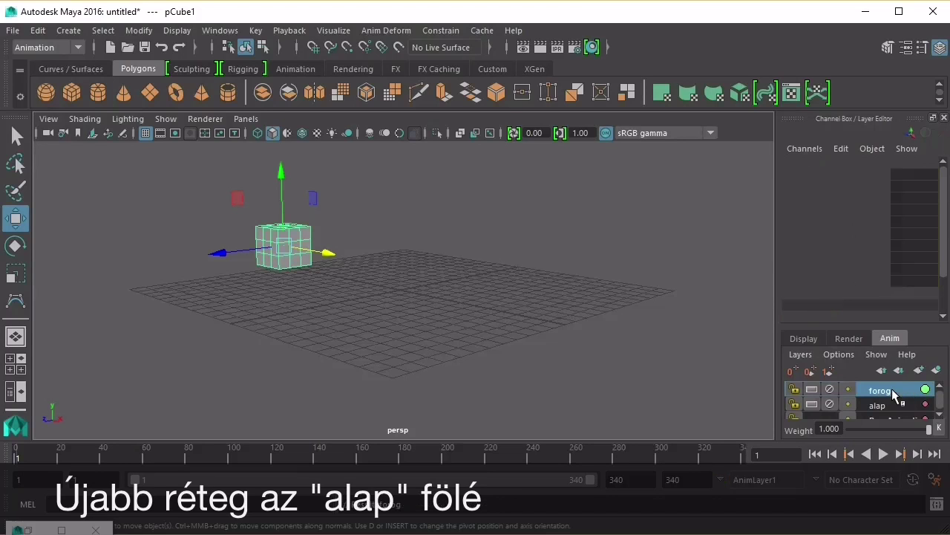
At frame 340 on the forog layer, spin the cube around its Y axis.
left_click(15, 246)
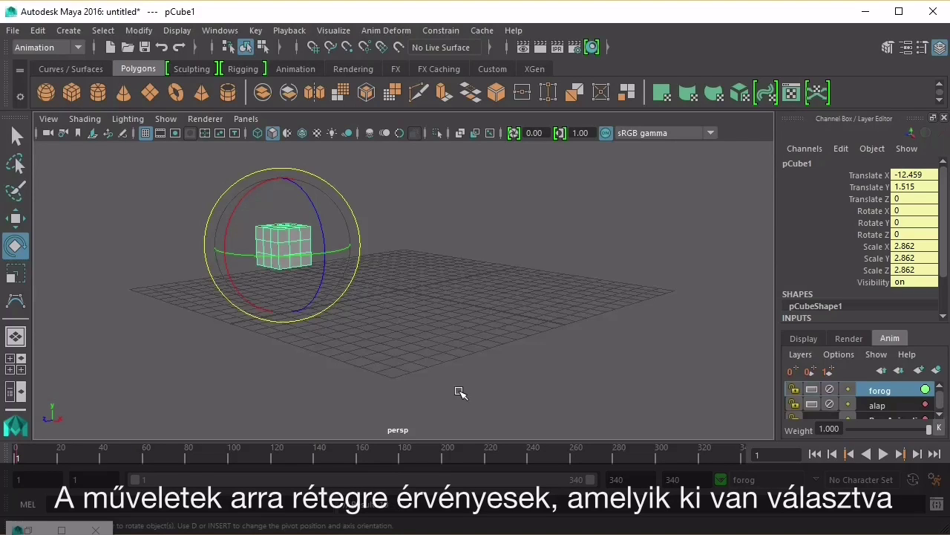
left_click(744, 455)
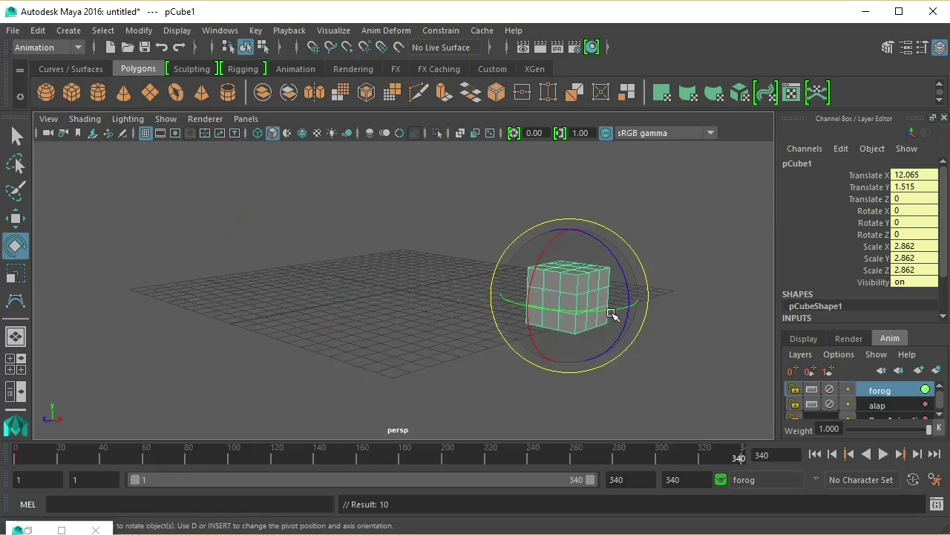
left_click_drag(617, 310, 464, 299)
left_click_drag(561, 312, 507, 303)
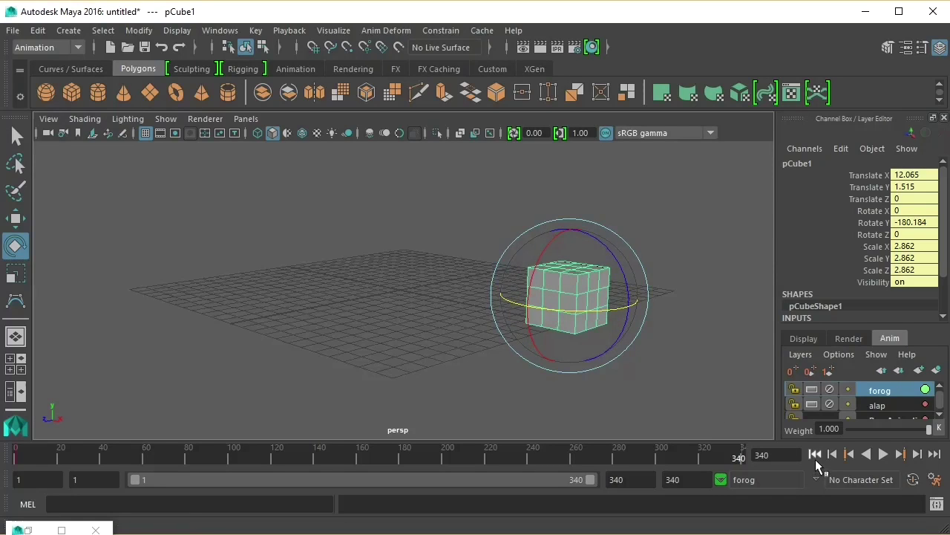
Play back the spin from frame 1 twice to check it.
left_click(816, 455)
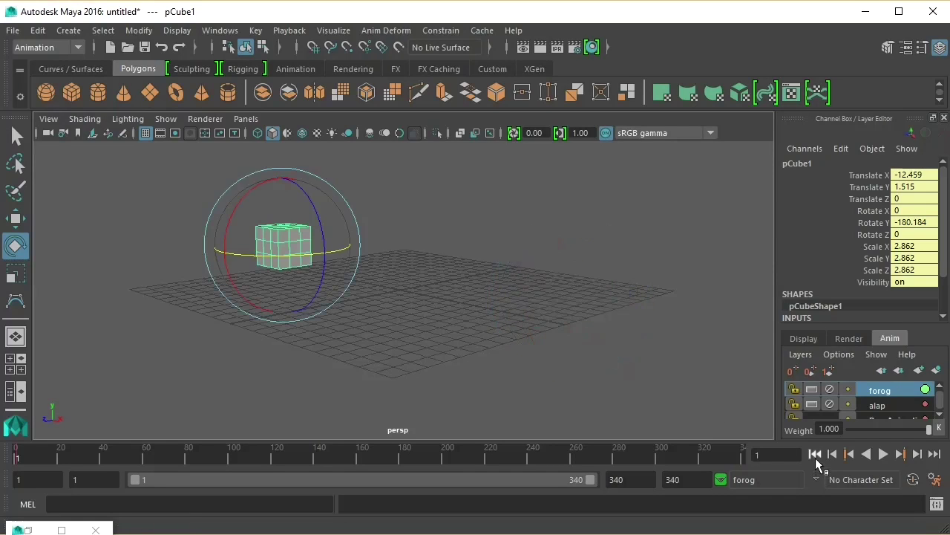
left_click(883, 454)
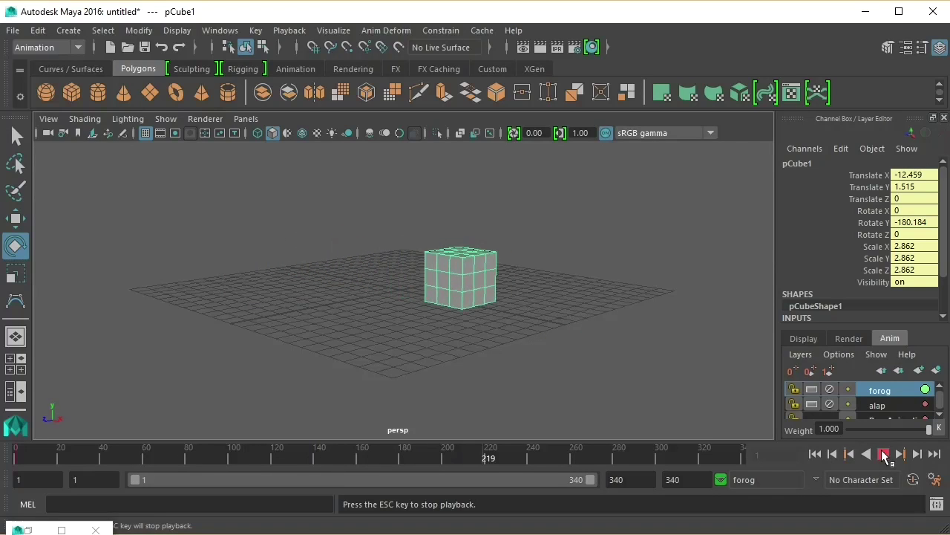
left_click(884, 454)
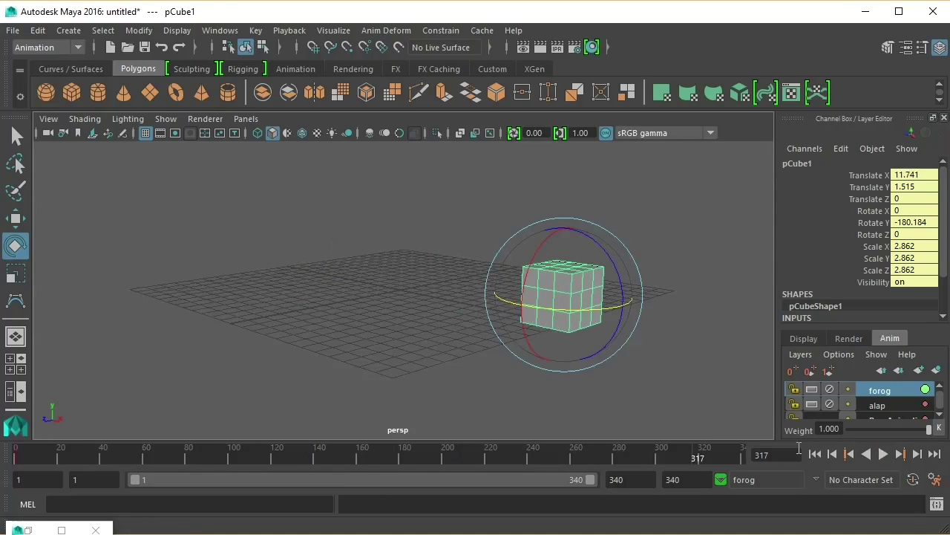
left_click(814, 454)
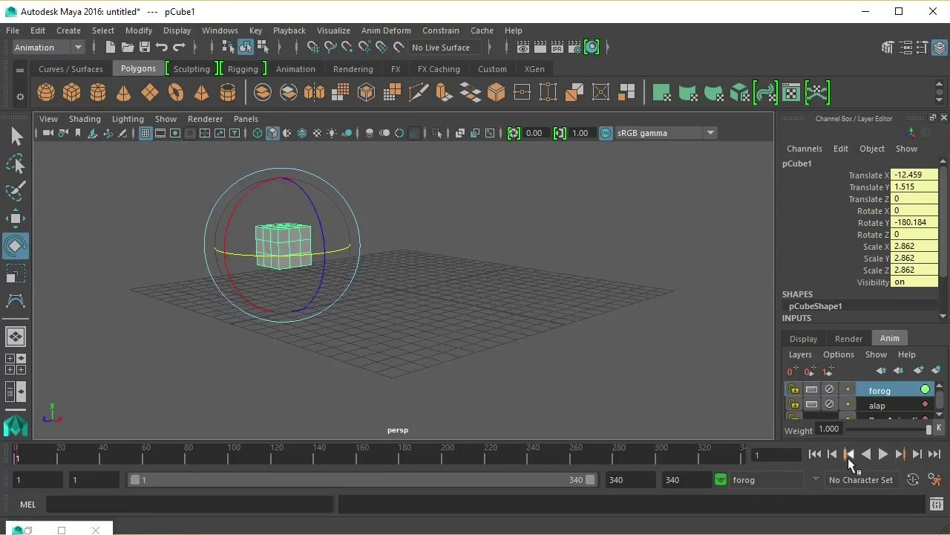
left_click(883, 455)
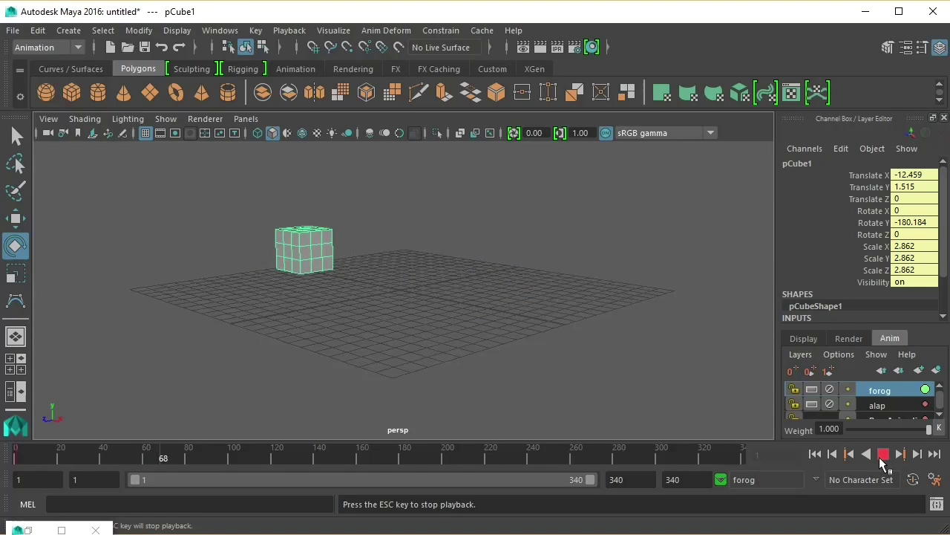
left_click(884, 454)
left_click(816, 454)
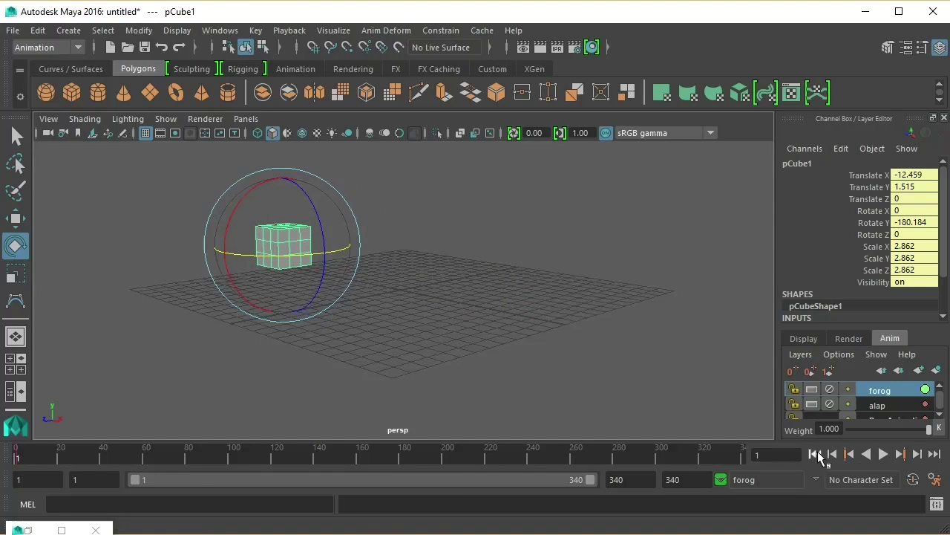
At frame 340 rotate the cube further to Rotate Y -272.295, then replay from frame 1.
left_click(935, 455)
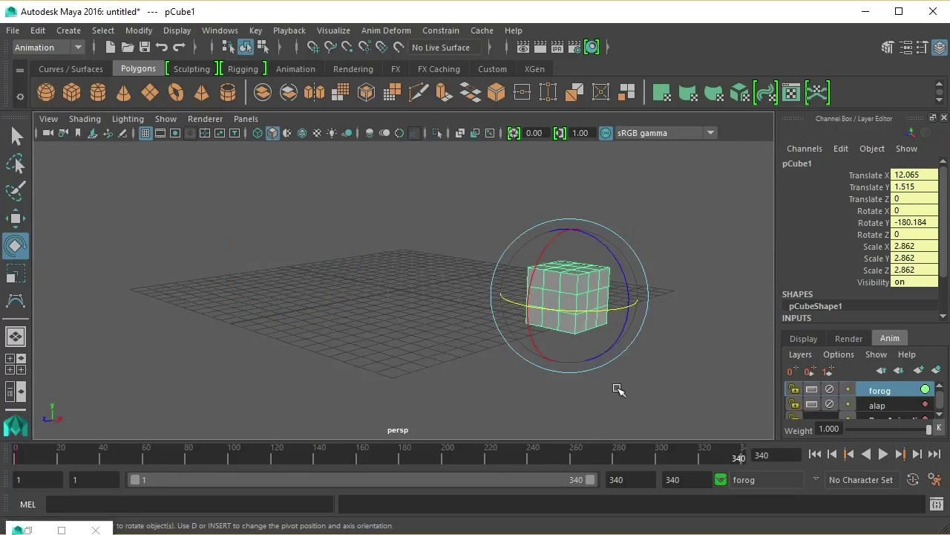
left_click_drag(607, 312, 506, 299)
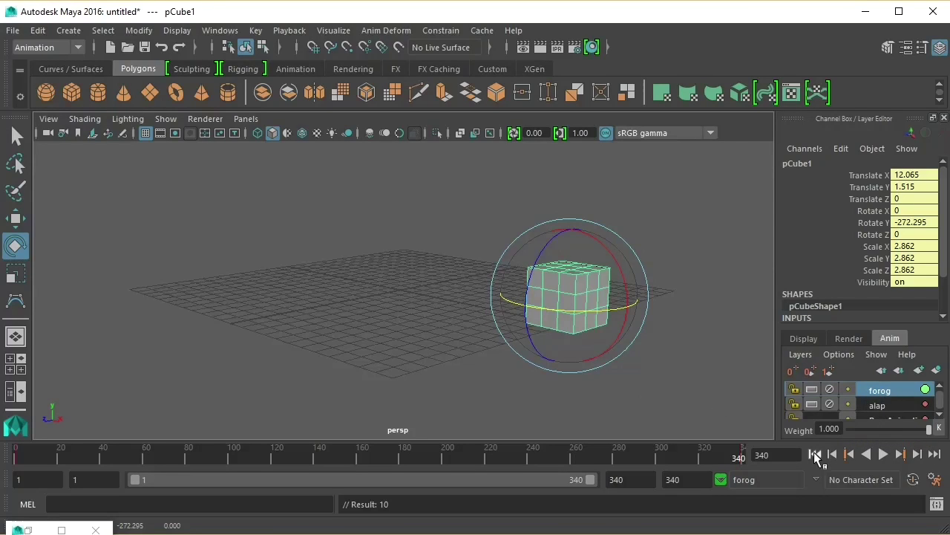
left_click(815, 454)
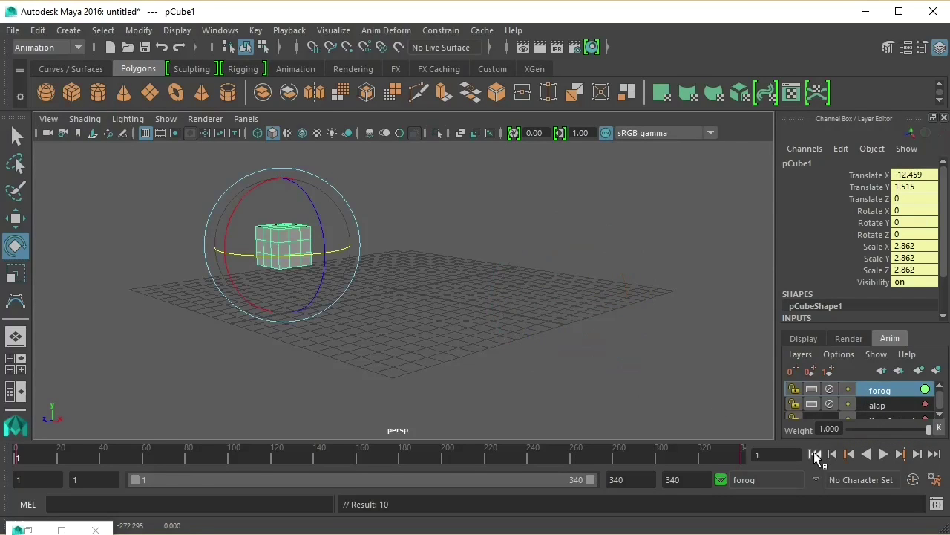
left_click(883, 454)
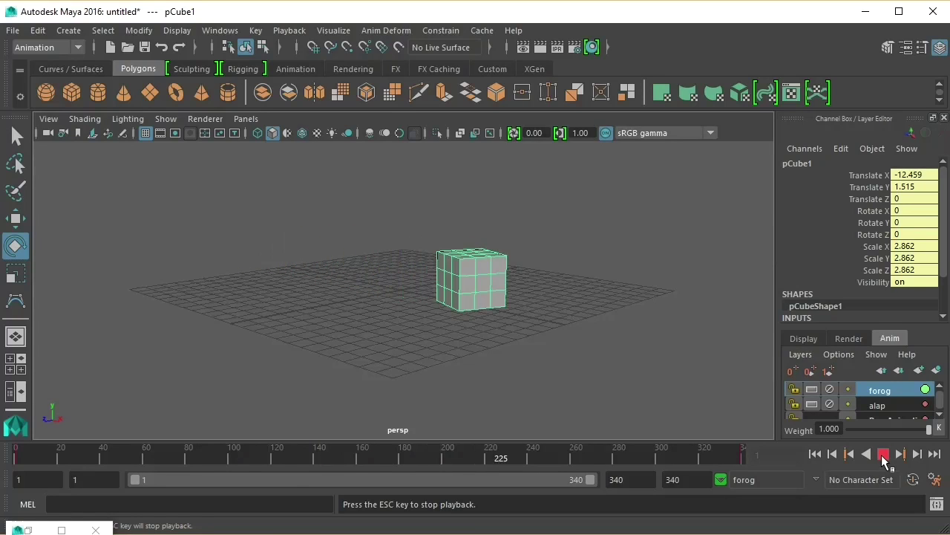
Mute the forog layer and play back the animation without its spin.
left_click(883, 454)
left_click(815, 454)
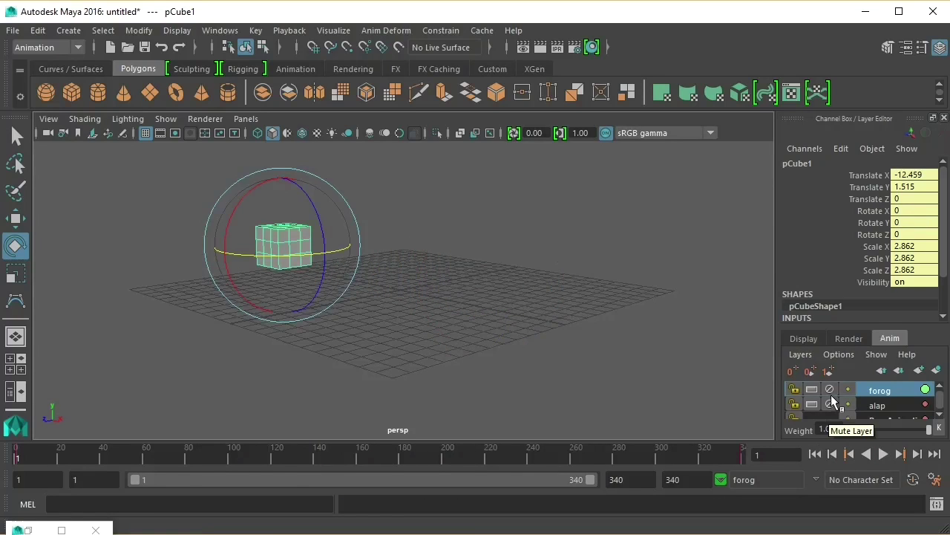
left_click(830, 390)
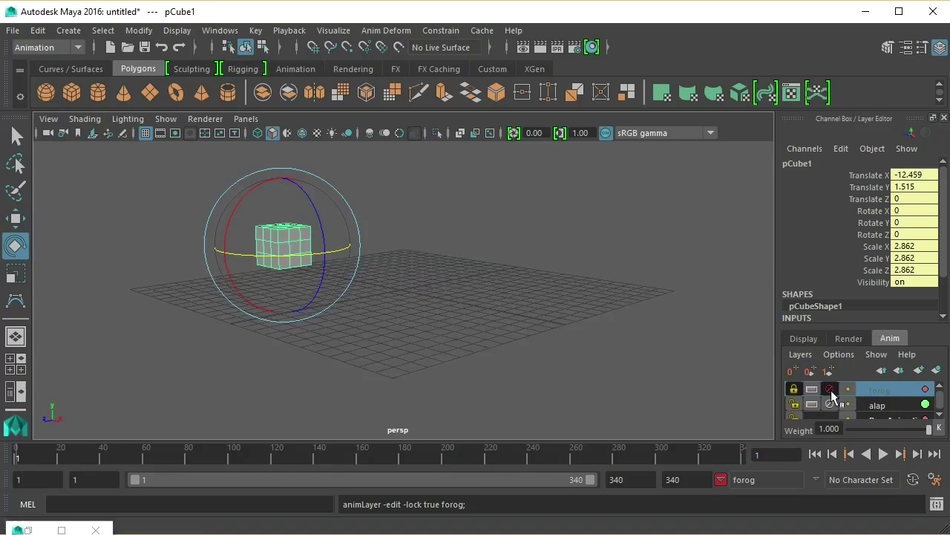
left_click(883, 454)
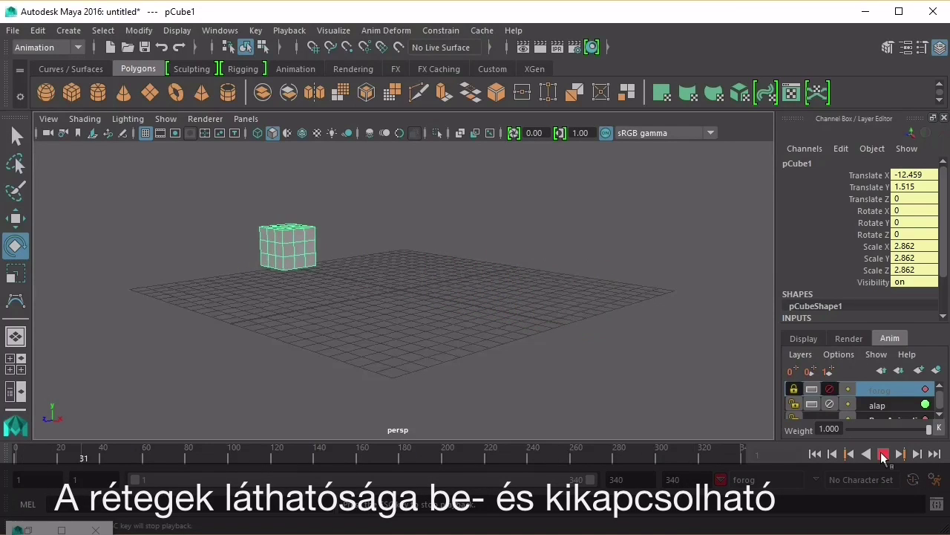
left_click(883, 454)
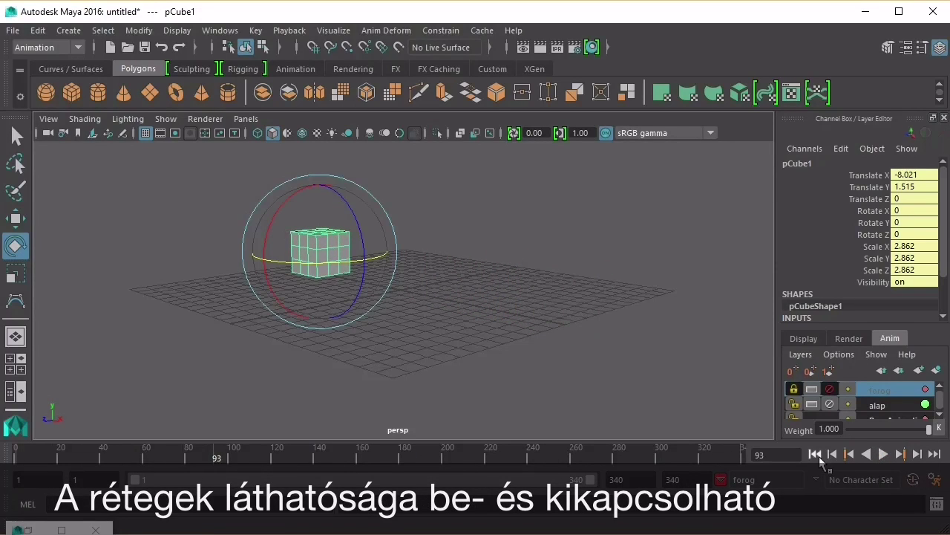
Unmute forog and replay the animation from frame 1.
left_click(816, 455)
left_click(830, 389)
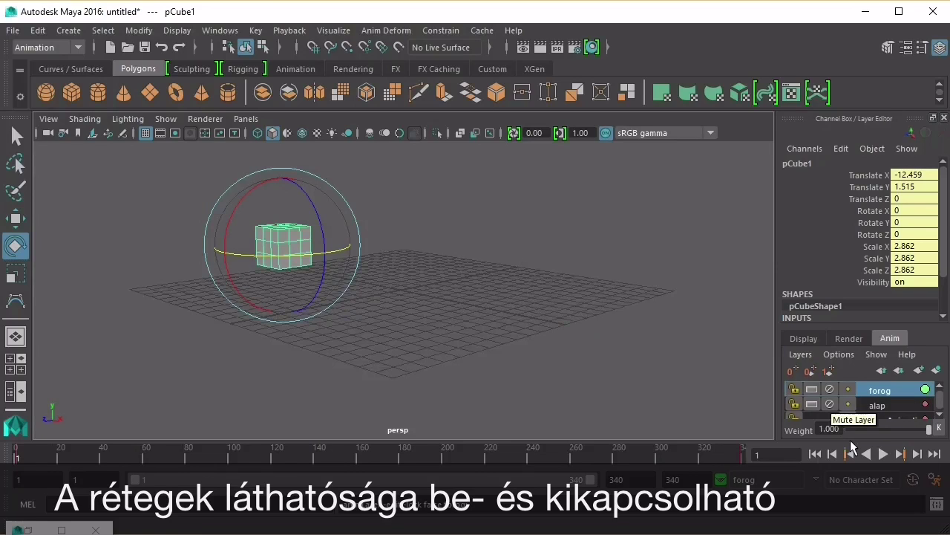
left_click(882, 454)
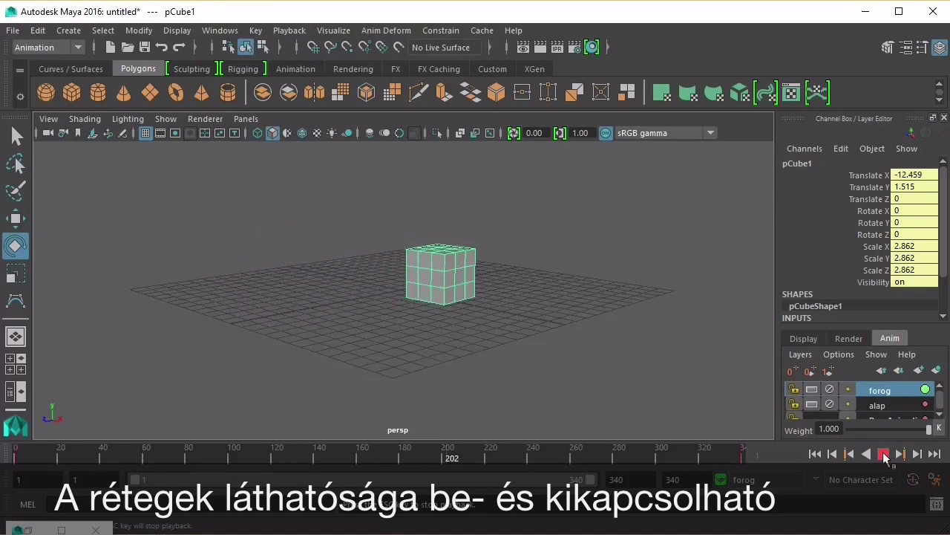
left_click(883, 454)
left_click(816, 454)
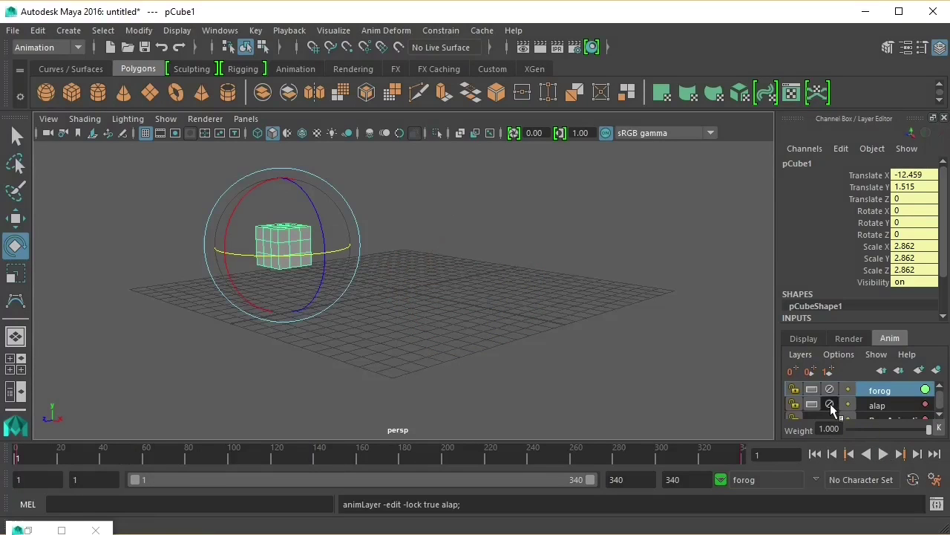
Lock and mute the alap layer, play back, and rewind to frame 1.
left_click(830, 405)
left_click(883, 453)
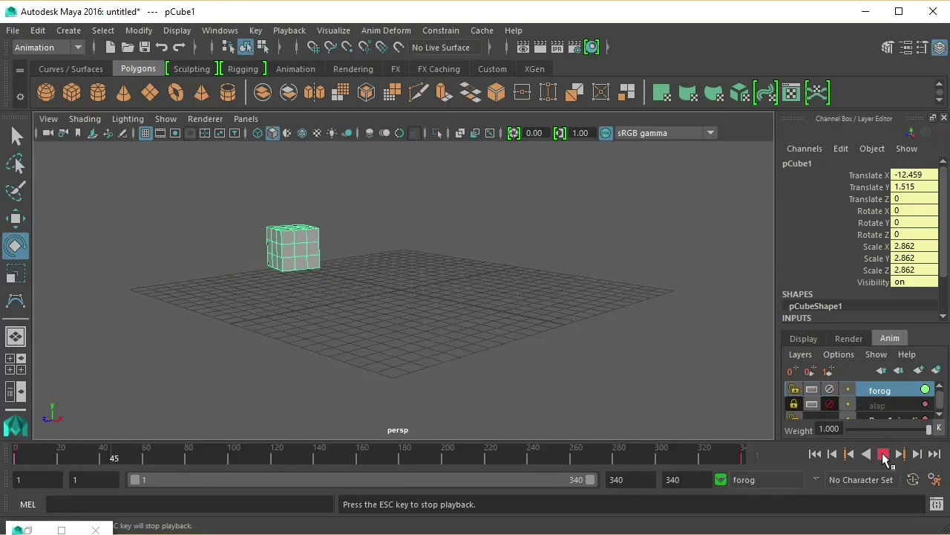
left_click(816, 455)
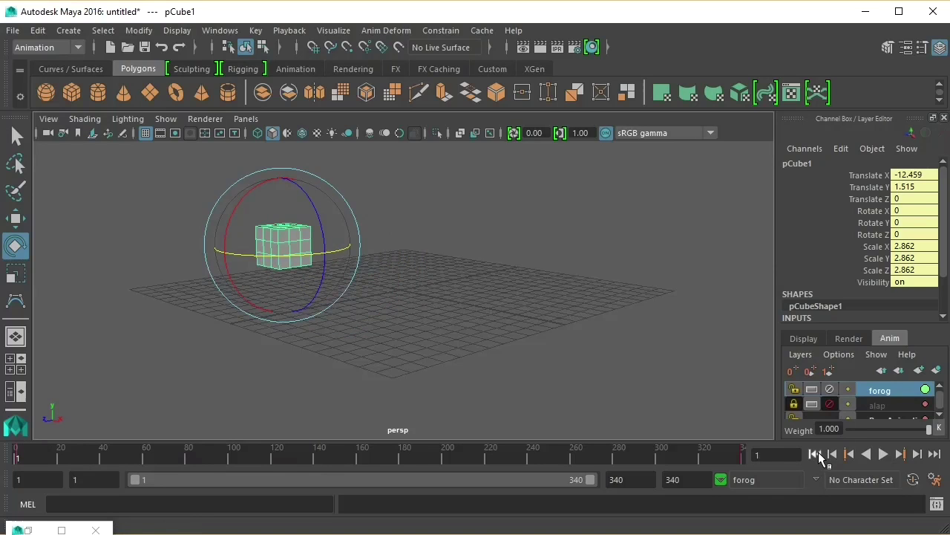
Switch the forog layer to Override mode and preview the playback.
right_click(879, 391)
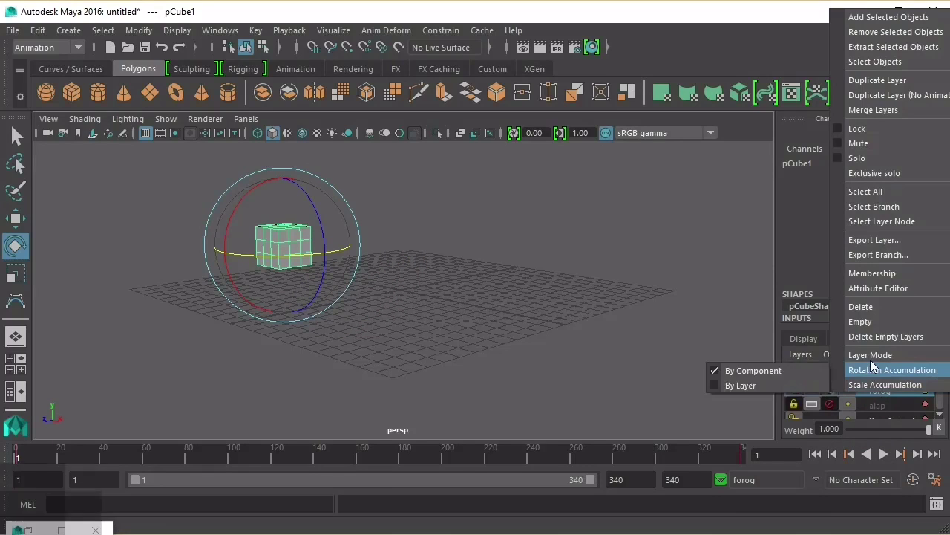
mouse_move(870, 358)
left_click(787, 371)
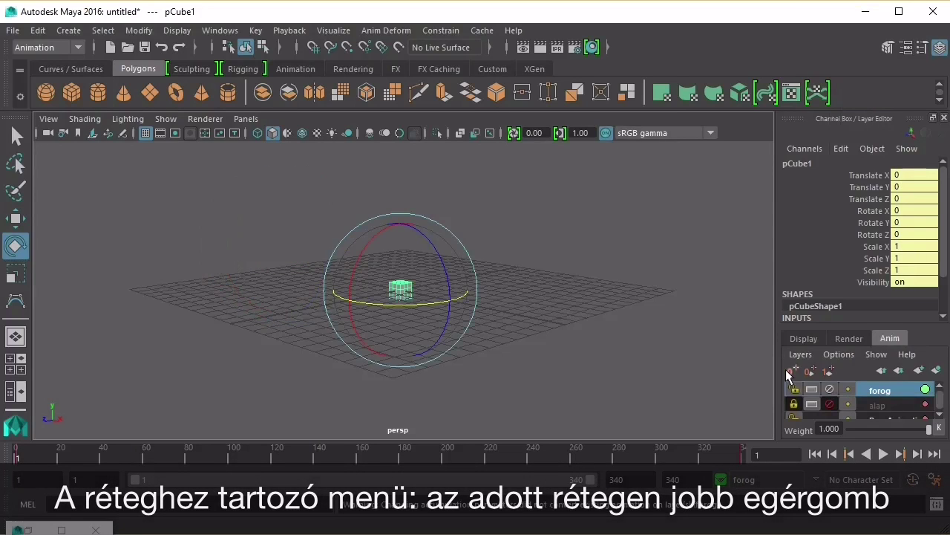
left_click(883, 453)
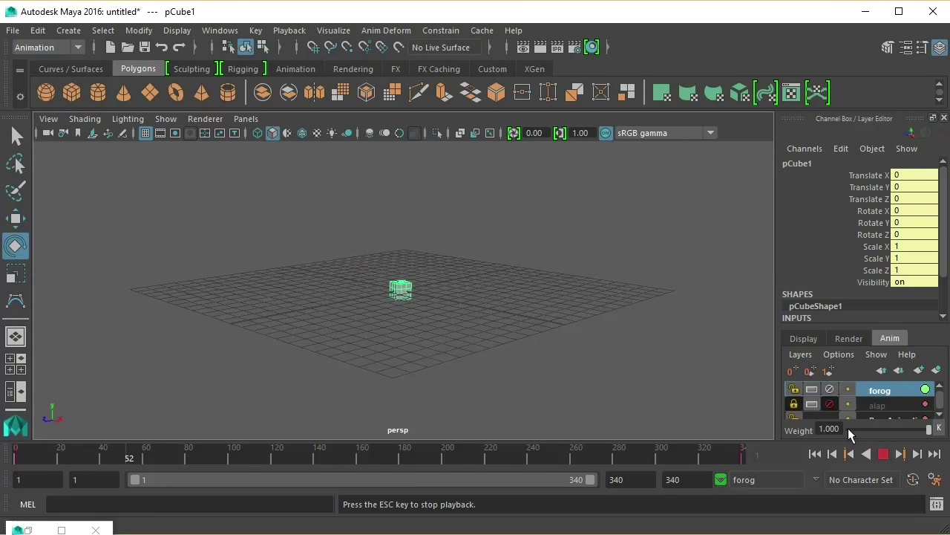
left_click(885, 454)
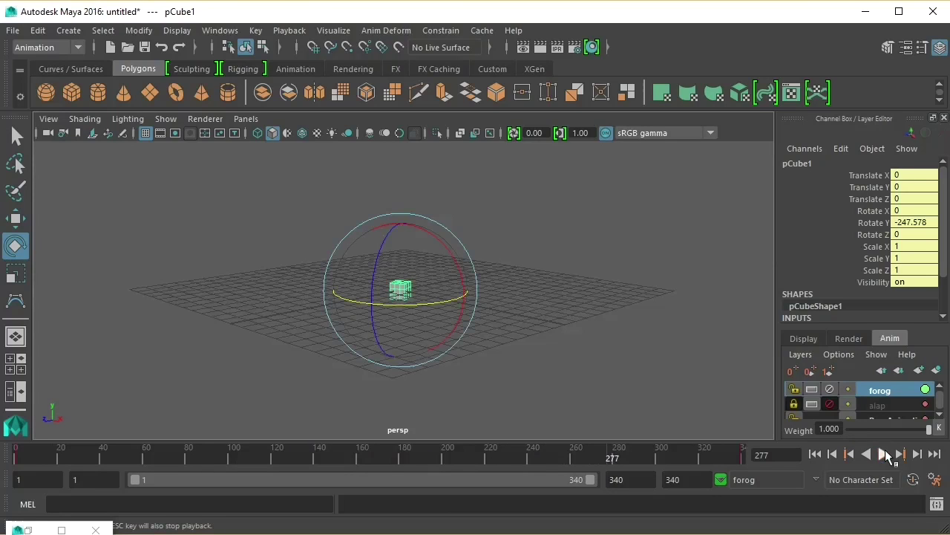
Unlock and unmute the alap layer, replay the animation, and rewind to frame 1.
left_click(829, 404)
left_click(883, 454)
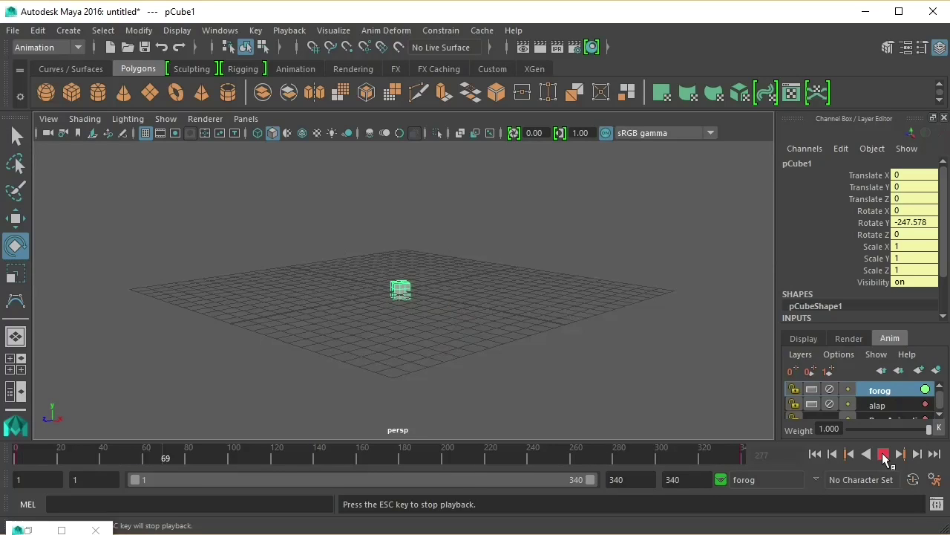
left_click(883, 455)
left_click(816, 454)
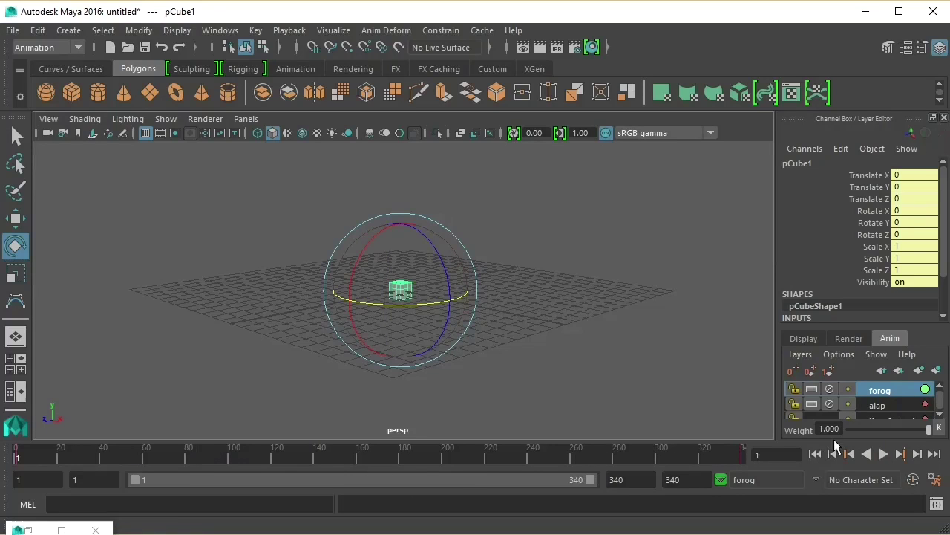
Set the forog layer back to Additive mode and play the animation again.
right_click(869, 397)
mouse_move(850, 357)
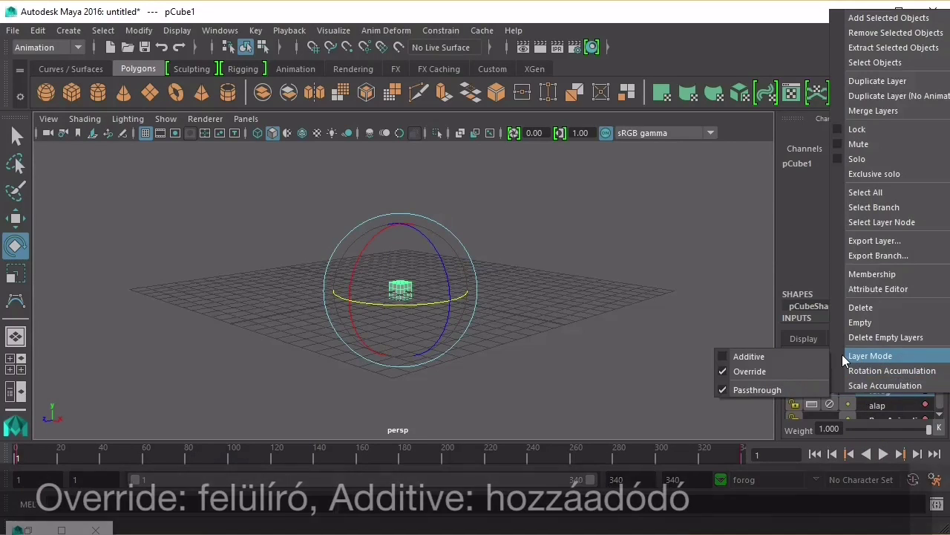
left_click(749, 357)
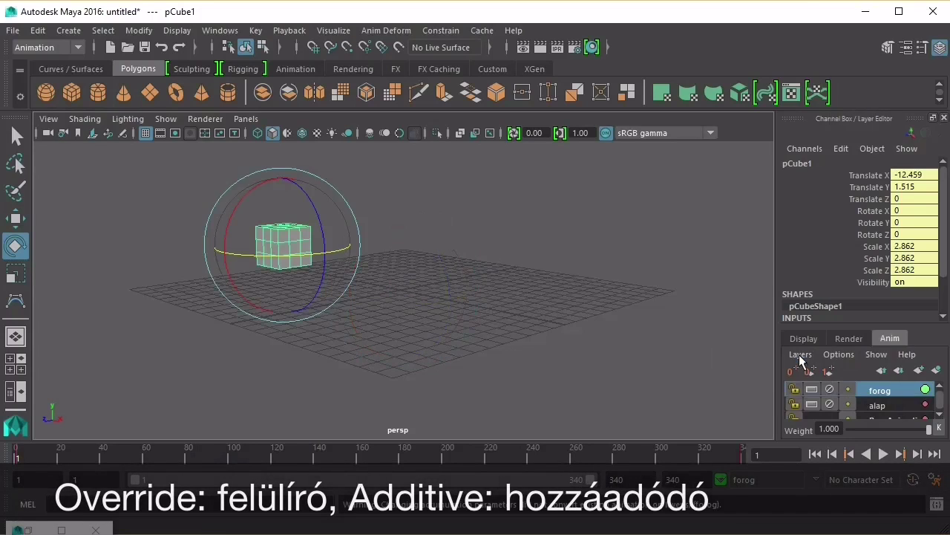
left_click(884, 453)
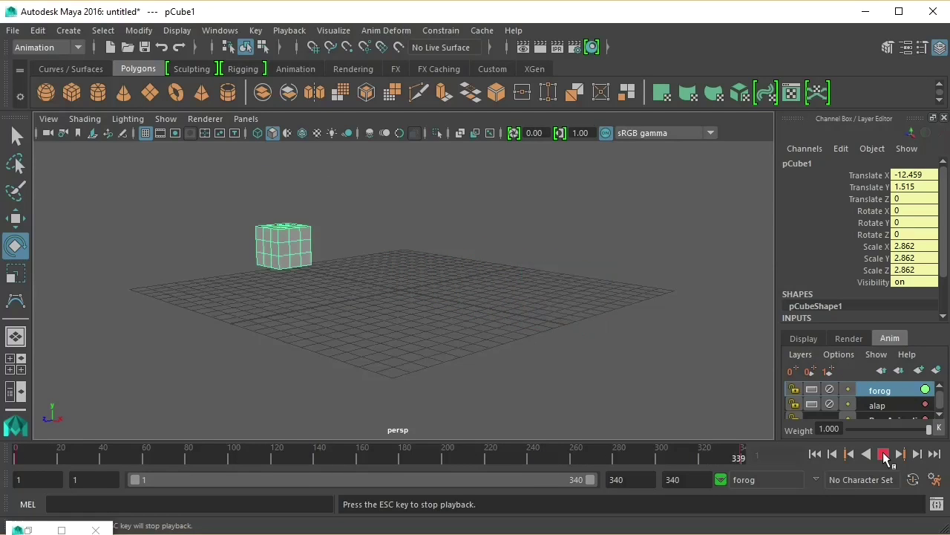
left_click(884, 454)
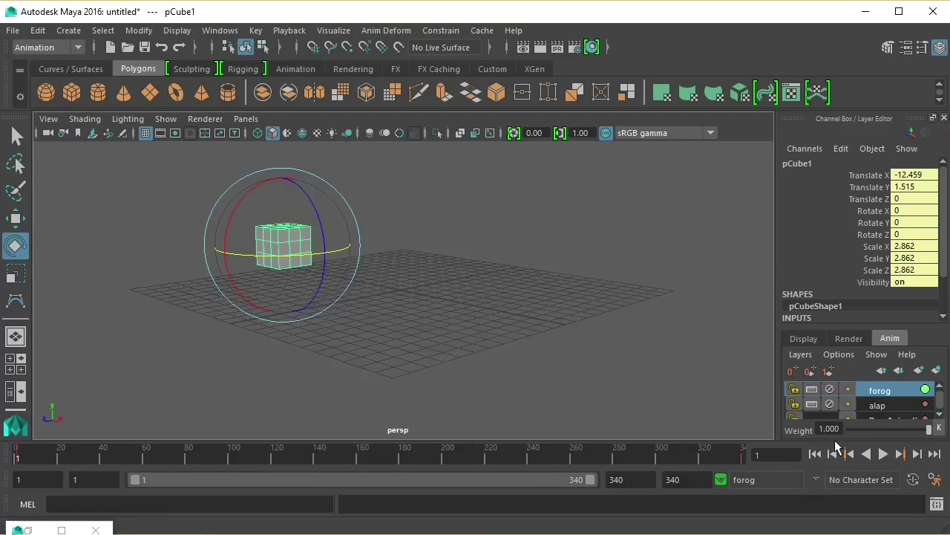
Turn on ghosting for the alap and forog layers and play to view the ghosts.
left_click(848, 403)
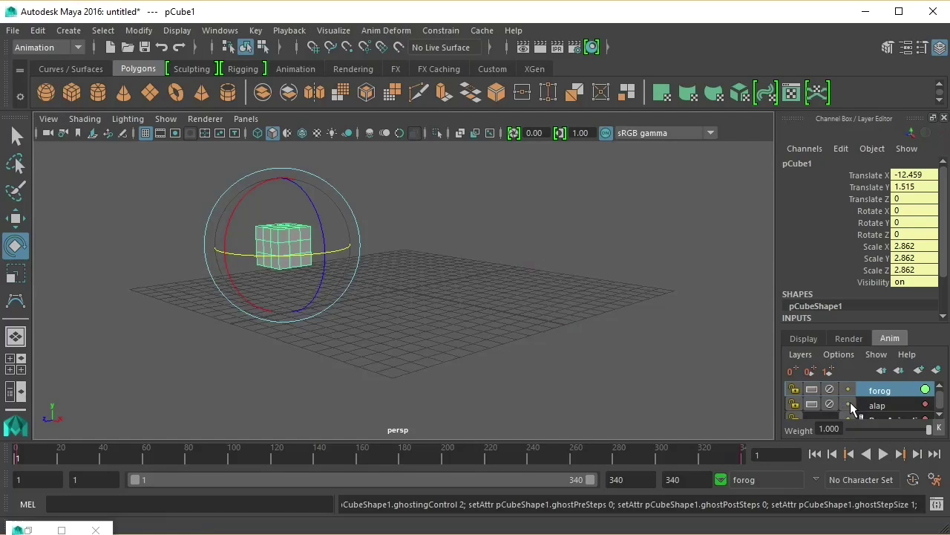
left_click(847, 388)
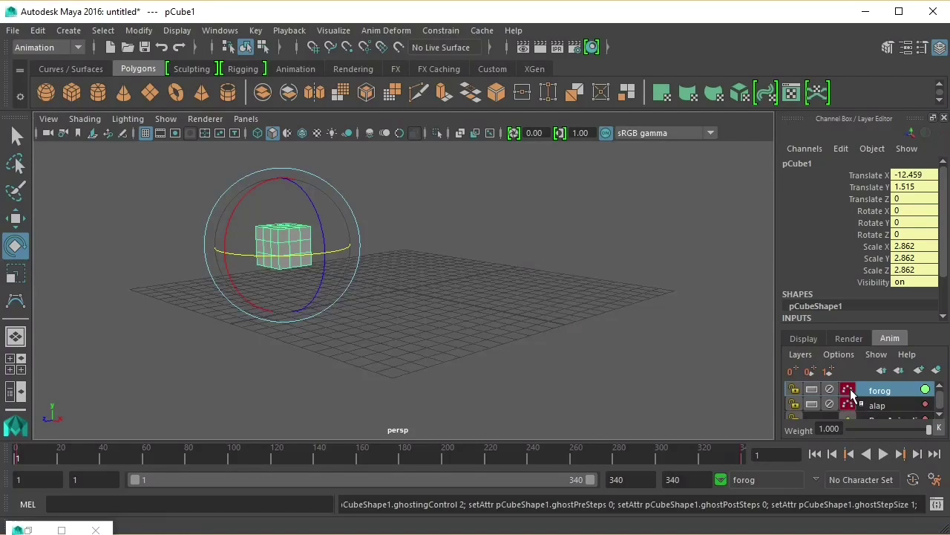
left_click(882, 454)
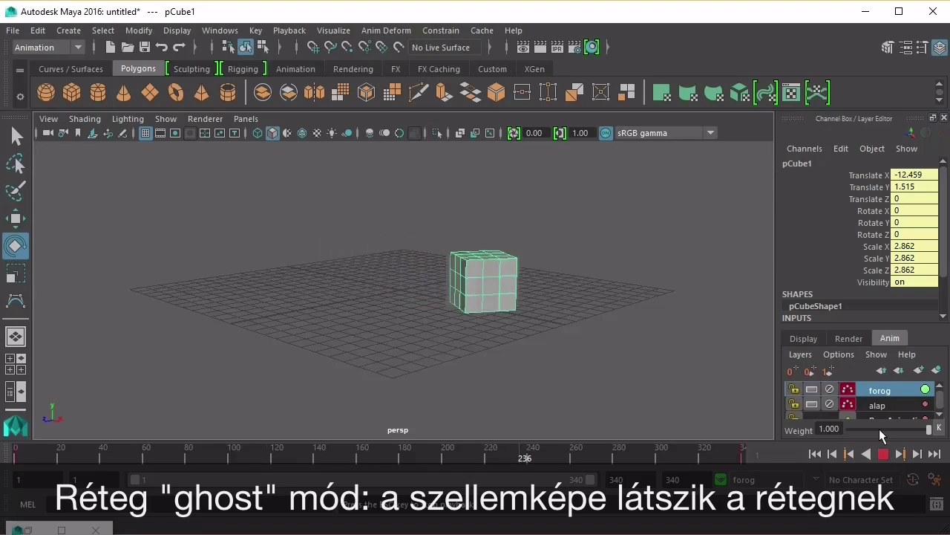
left_click(876, 406)
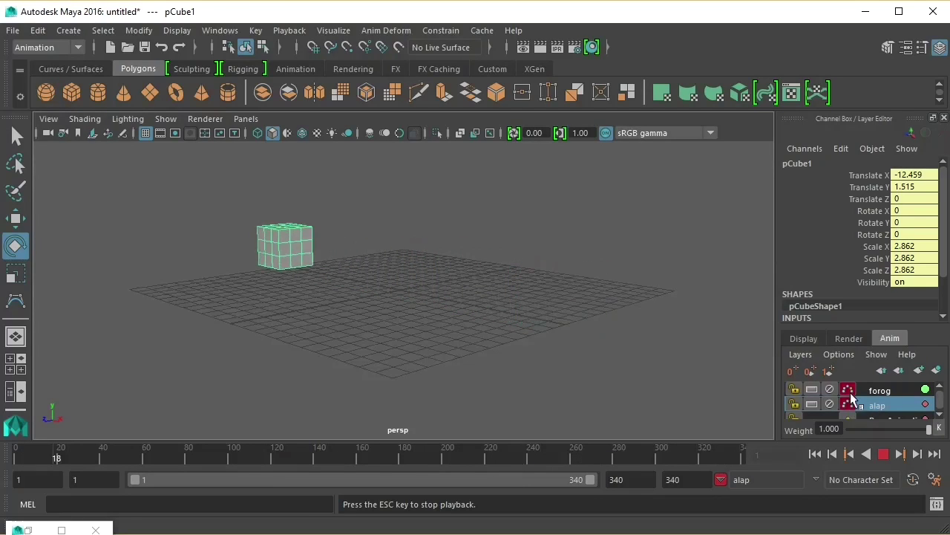
Turn ghosting off on forog and alap, stopping playback at frame 1.
left_click(851, 390)
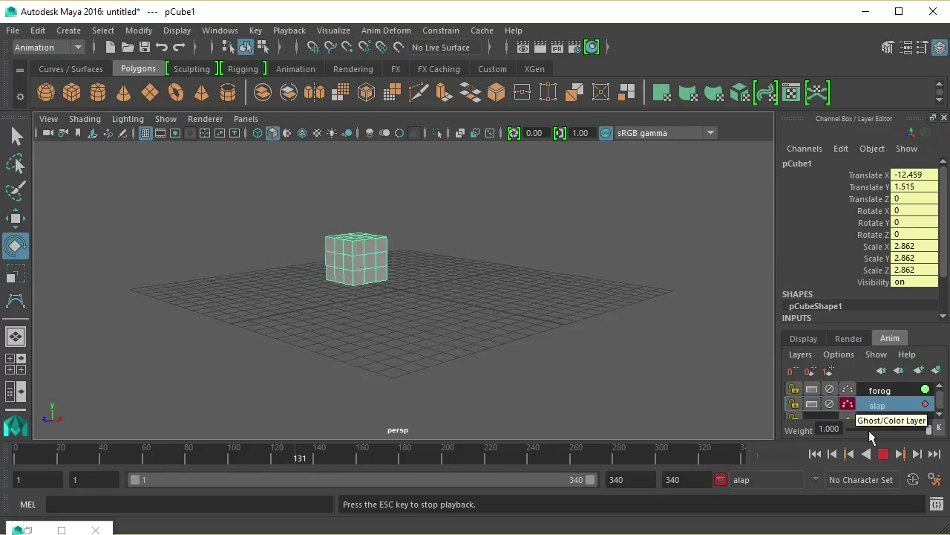
left_click(883, 453)
left_click(815, 453)
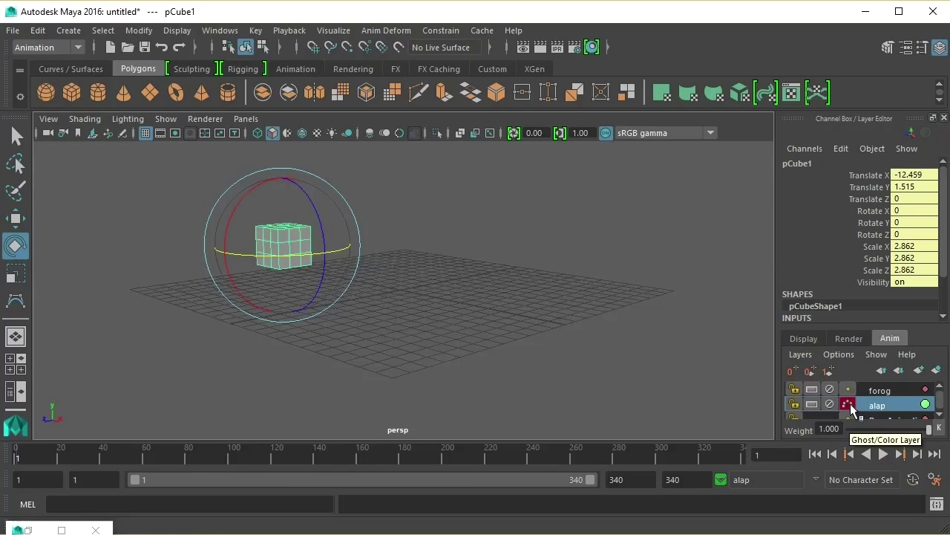
left_click(848, 403)
Solo the alap and forog layers, preview playback, rewind, and select forog.
left_click(813, 405)
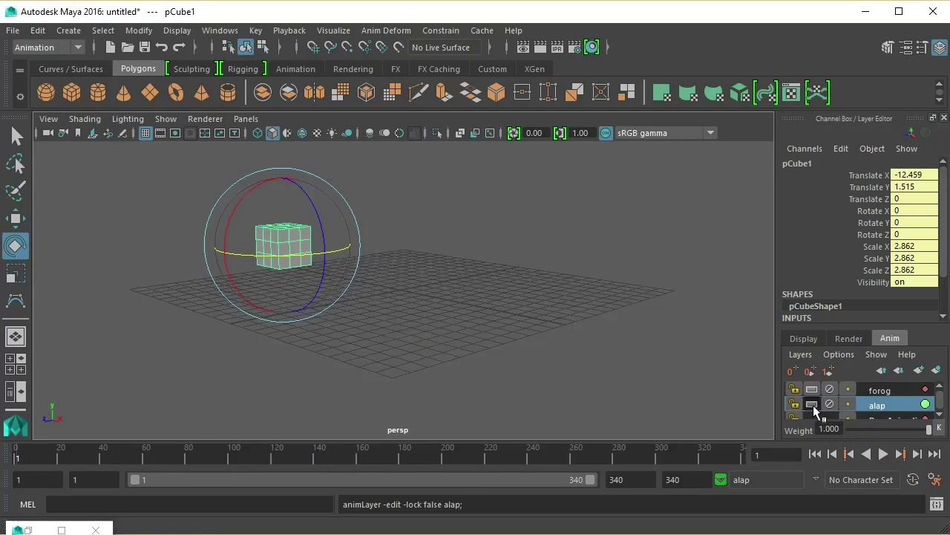
left_click(812, 390)
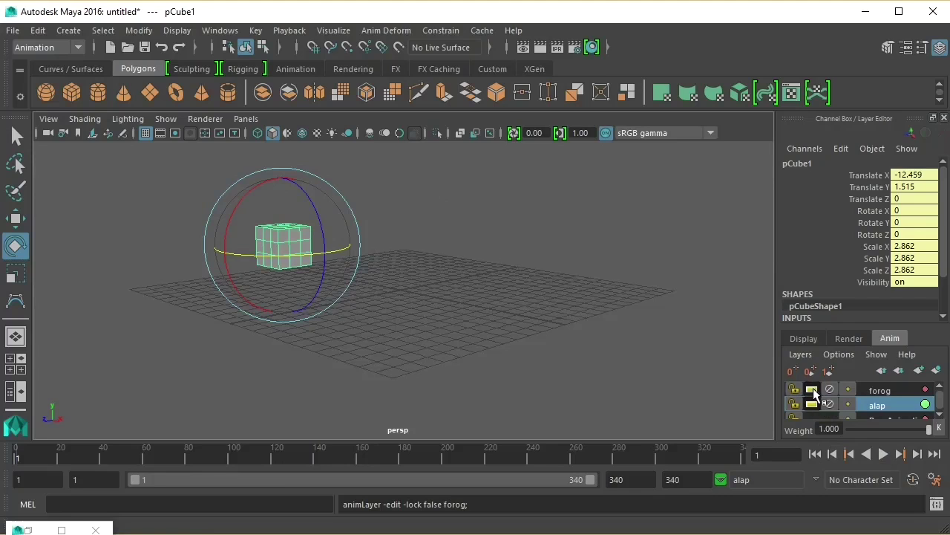
left_click(888, 456)
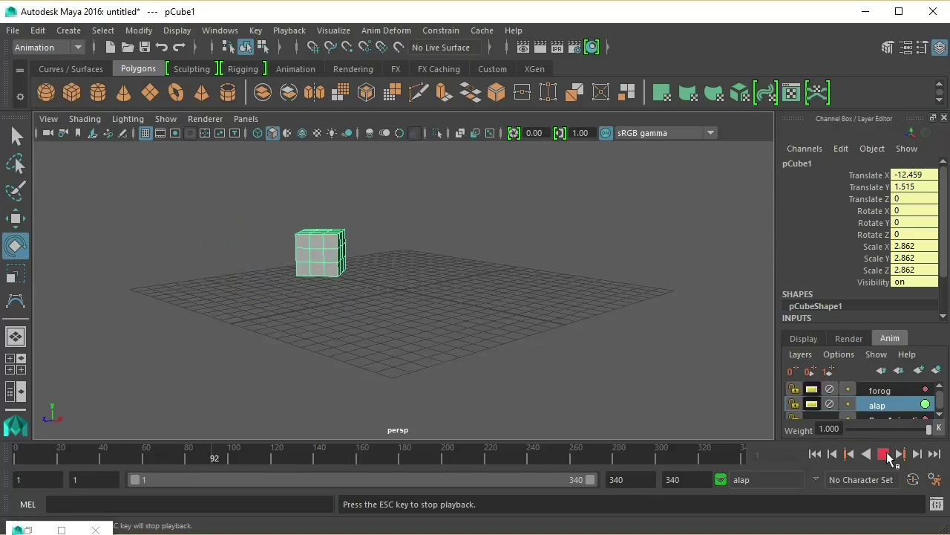
left_click(888, 456)
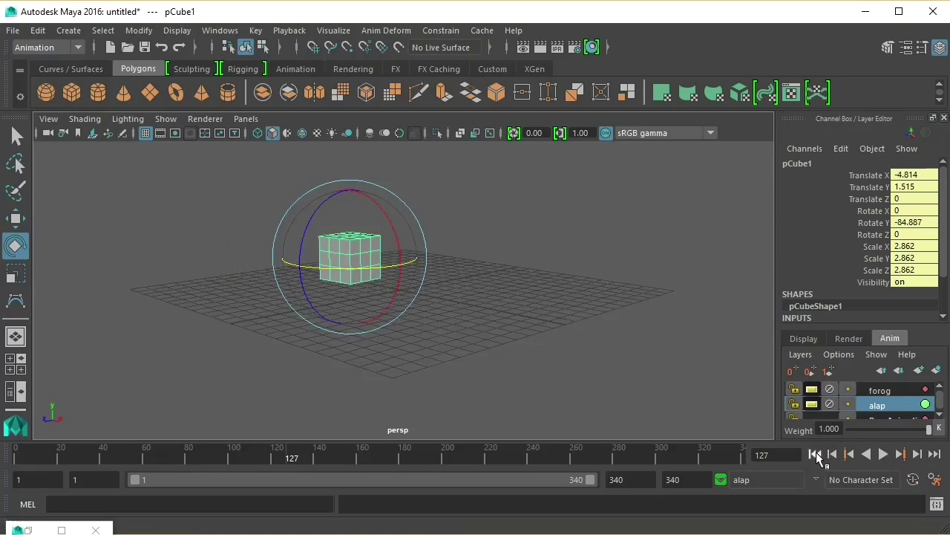
left_click(815, 453)
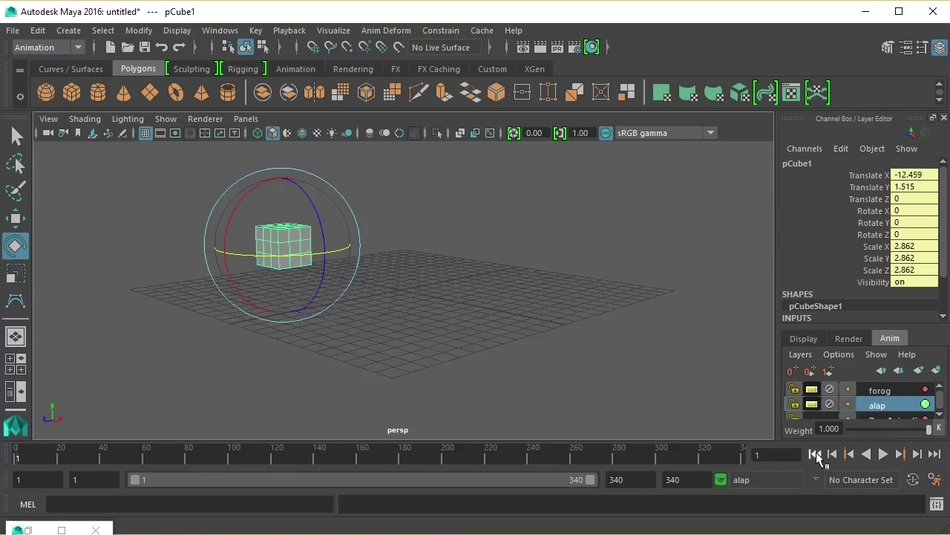
left_click(881, 391)
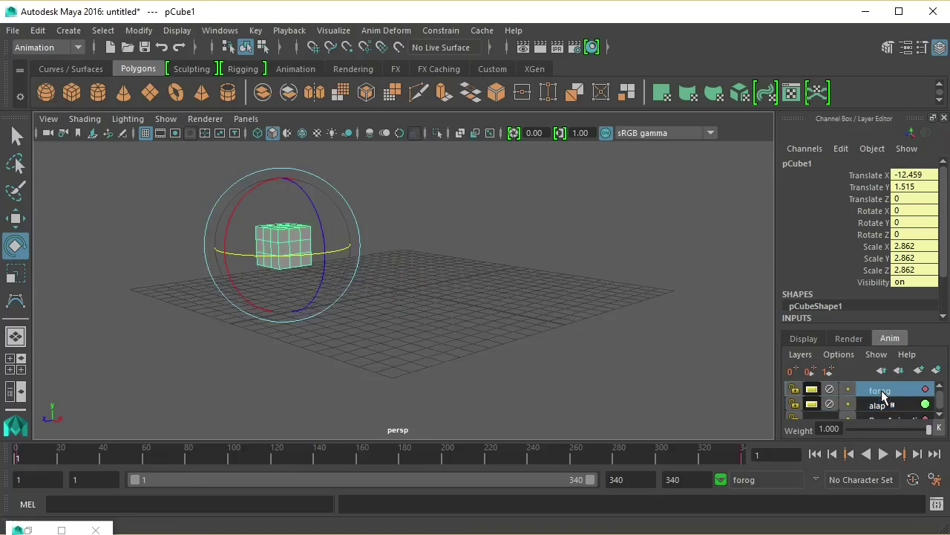
Create a new animation layer from the selected cube and rename it 'pattan'.
left_click(937, 370)
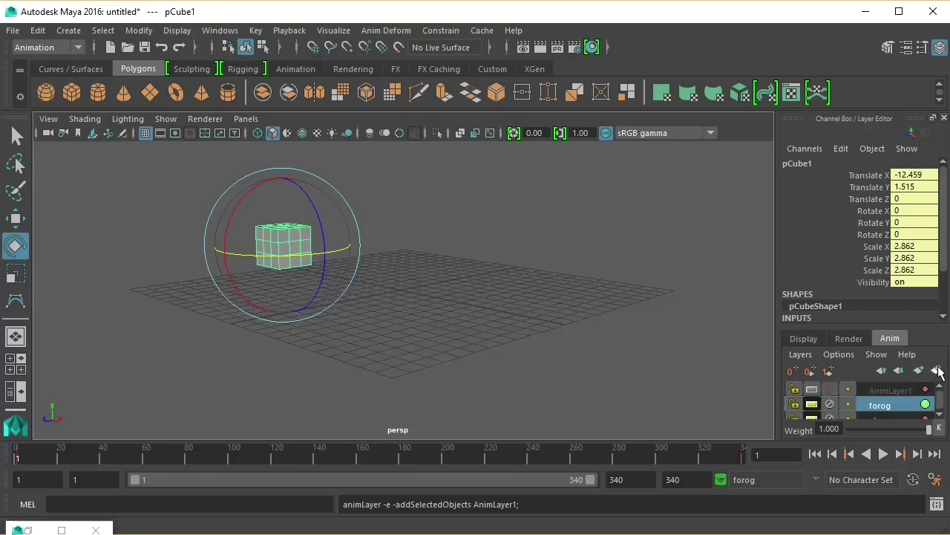
left_click(895, 391)
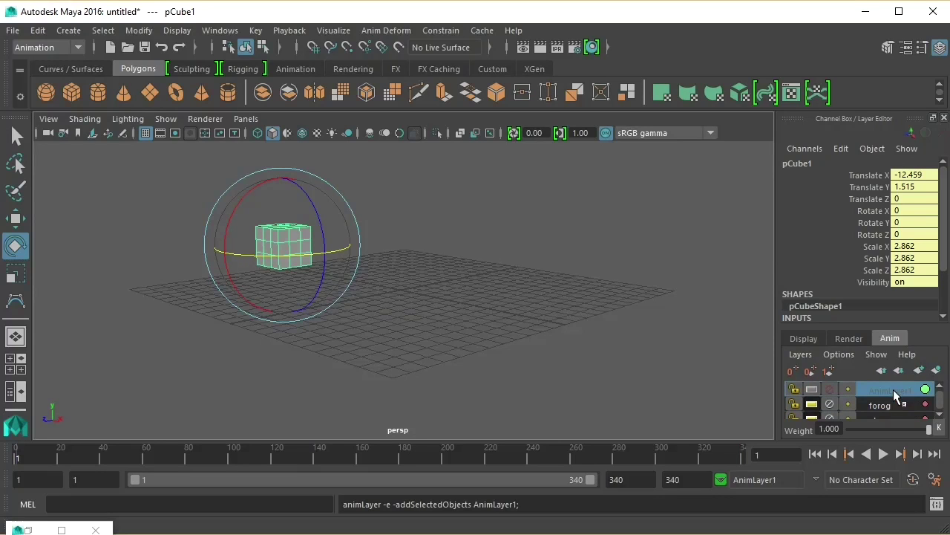
double_click(893, 389)
type("pattan")
key("Return")
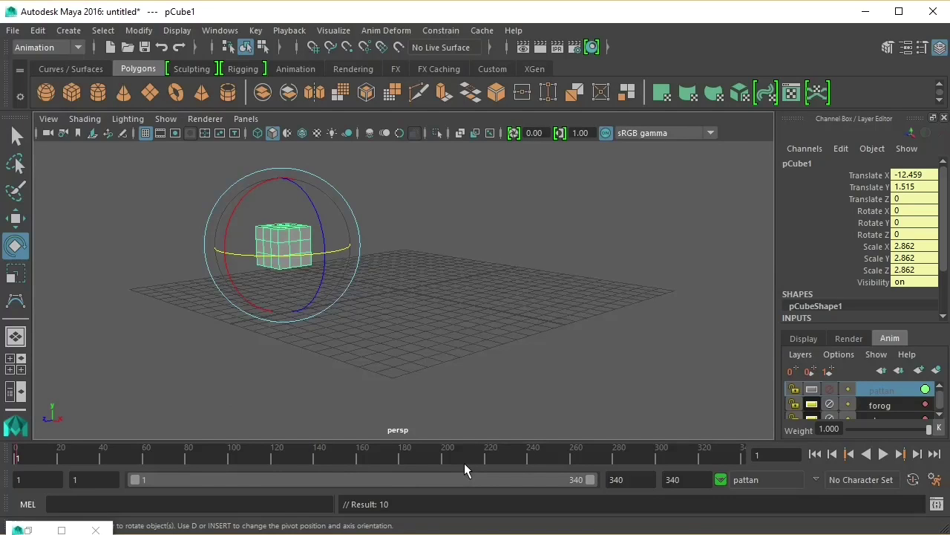
At frame 171, move the cube up along Y to Translate Y 6.734.
left_click(380, 456)
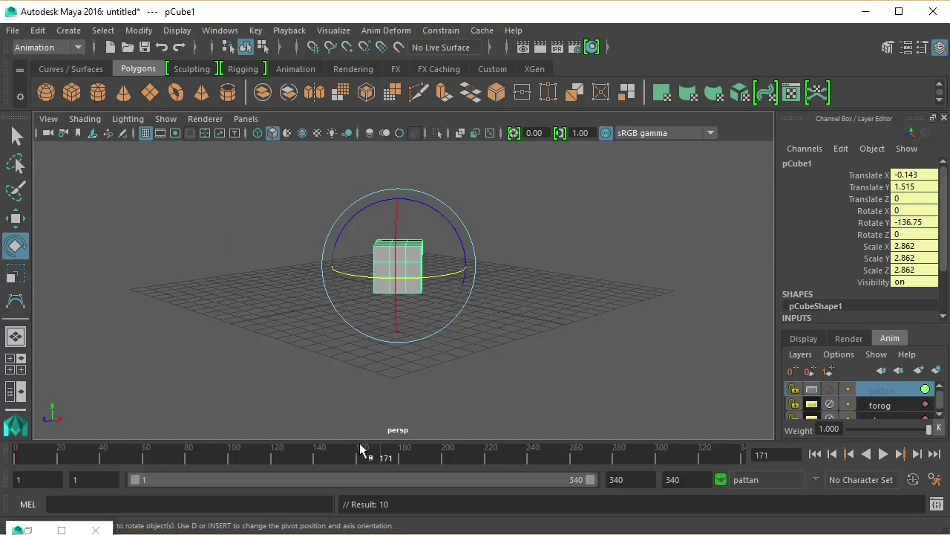
left_click(15, 218)
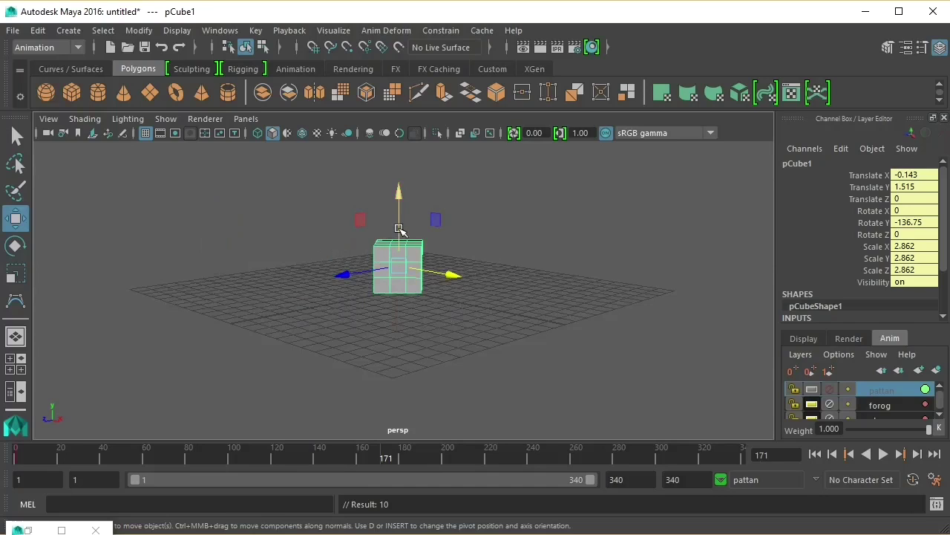
left_click_drag(398, 228, 399, 142)
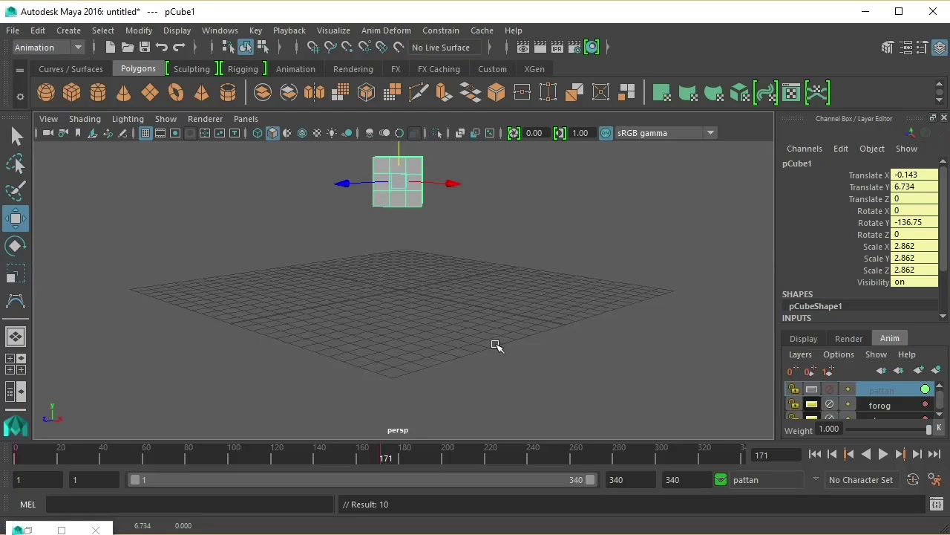
Check the last frame 340, then play the animation from frame 1 and stop.
left_click(741, 455)
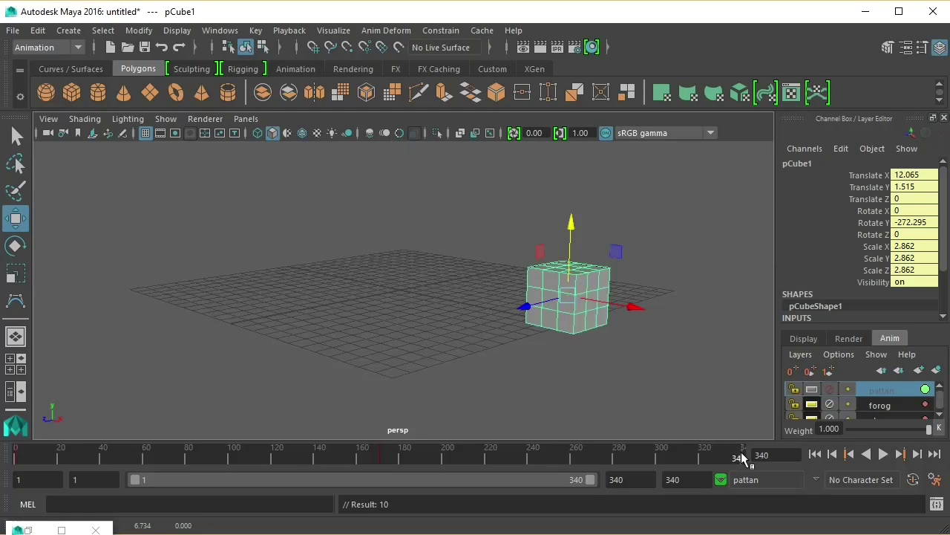
left_click(815, 455)
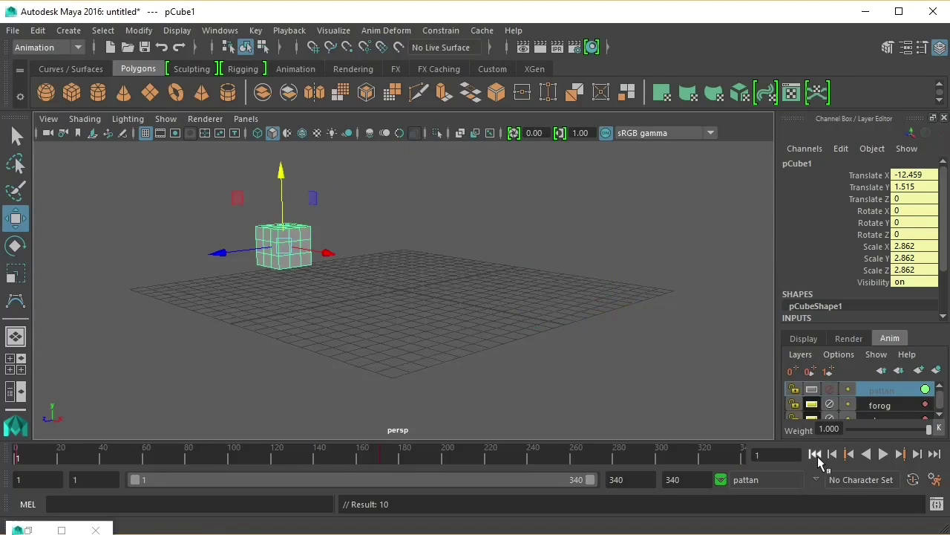
left_click(884, 455)
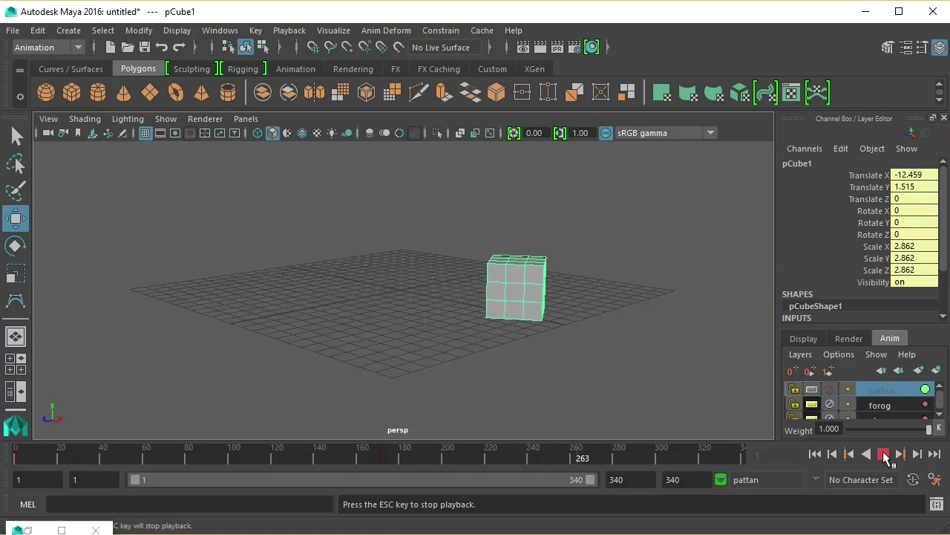
left_click(884, 455)
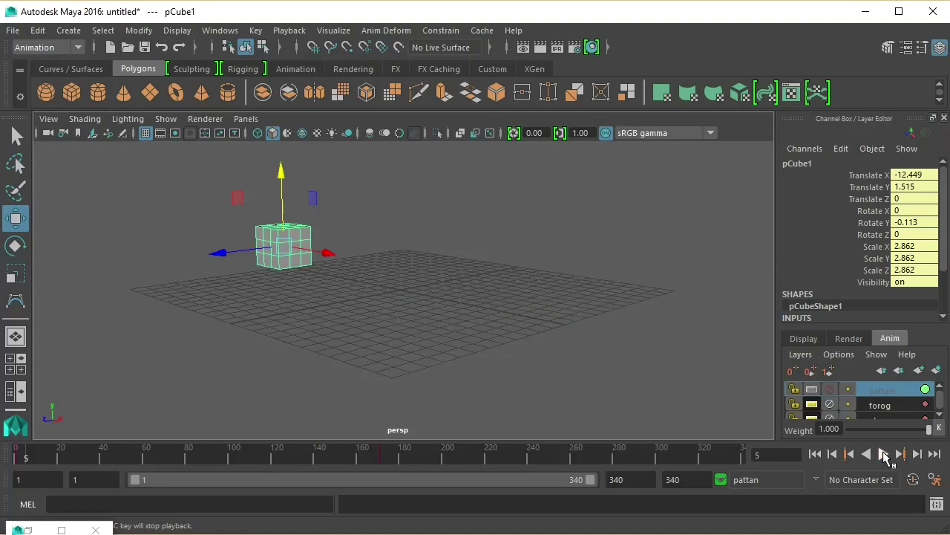
Unlock the pattan layer, preview the animation, and return to frame 1.
left_click(813, 389)
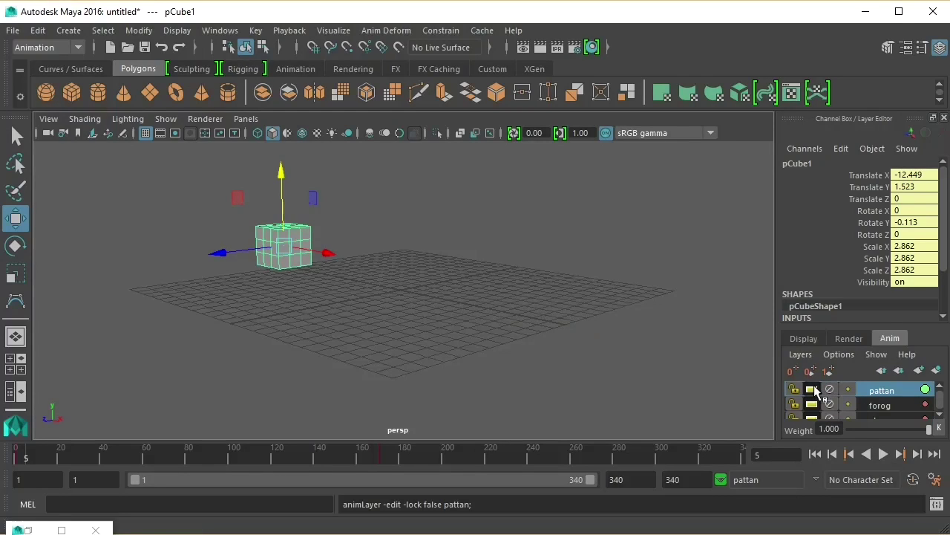
left_click(884, 456)
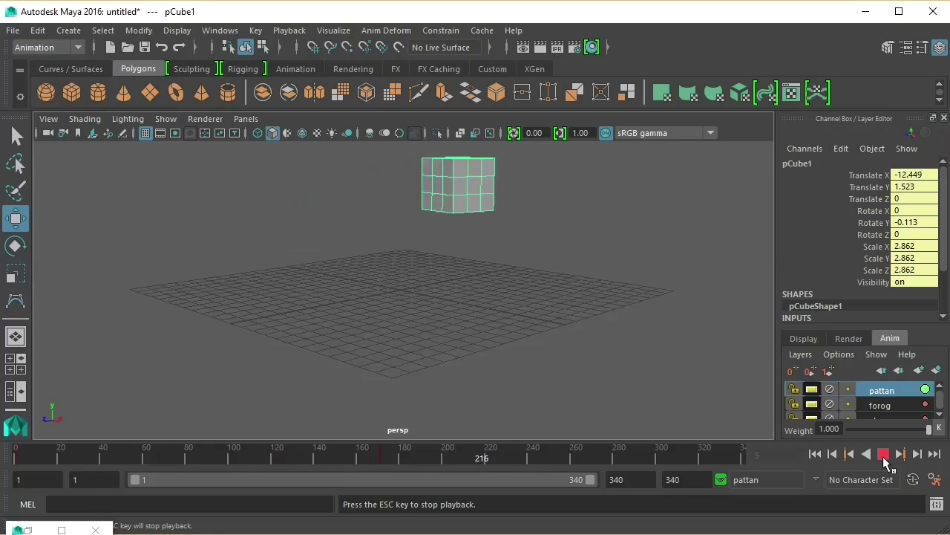
left_click(883, 454)
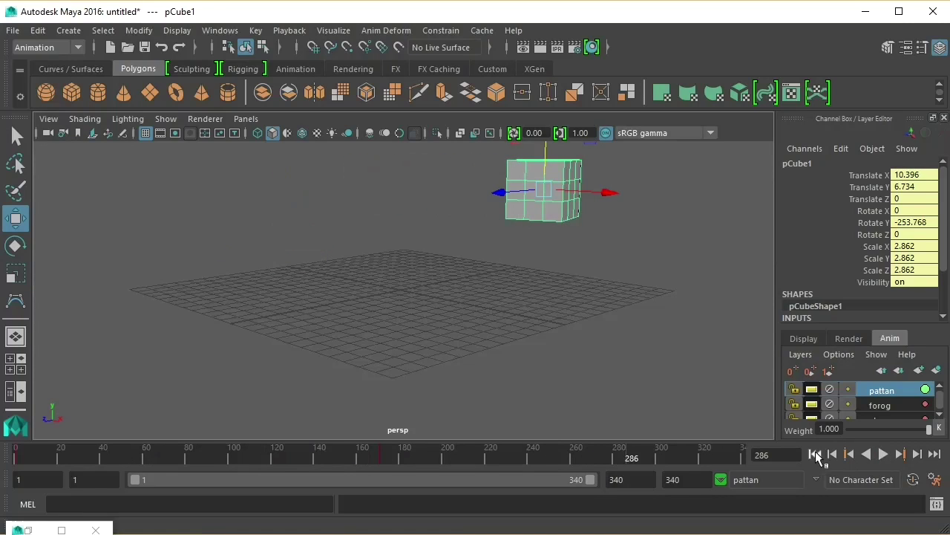
left_click(816, 453)
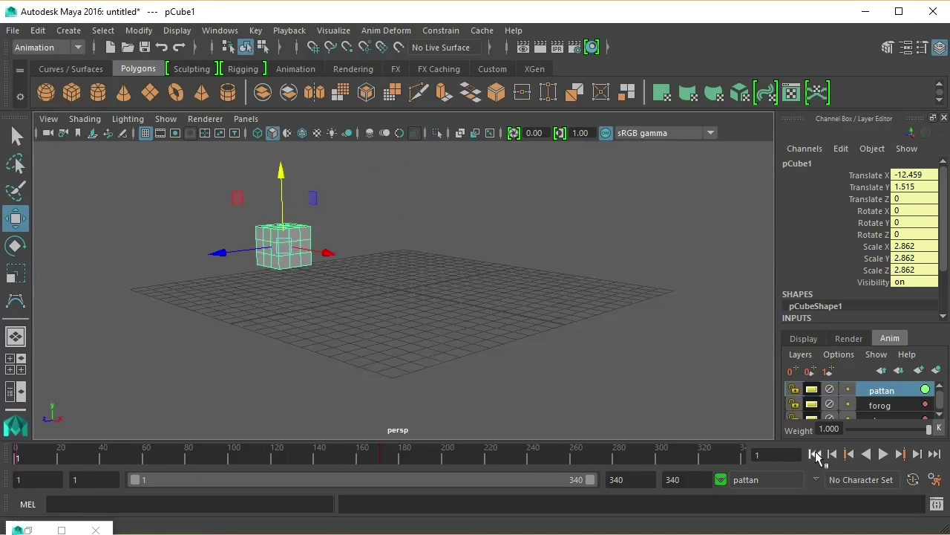
At frame 340, turn on ghosting for the forog and alap layers.
left_click(741, 460)
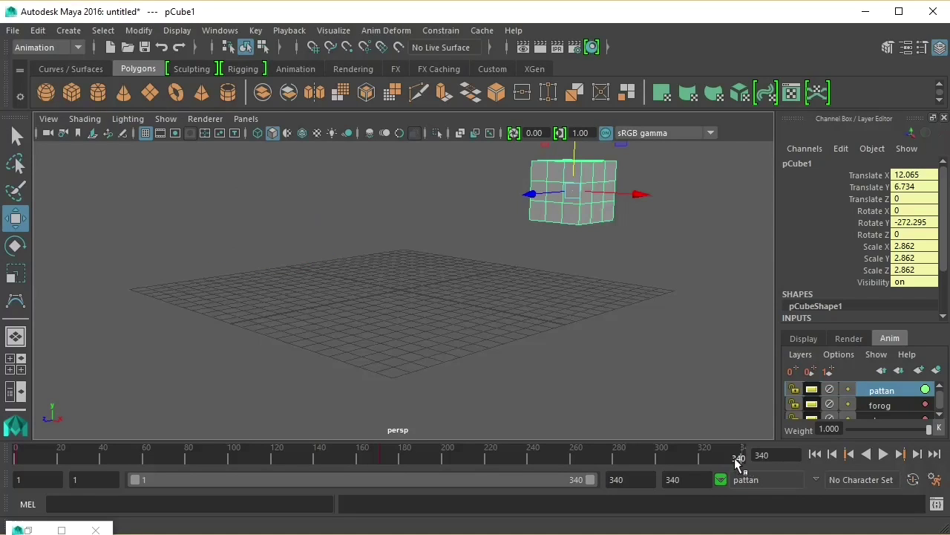
left_click(848, 405)
left_click(848, 415)
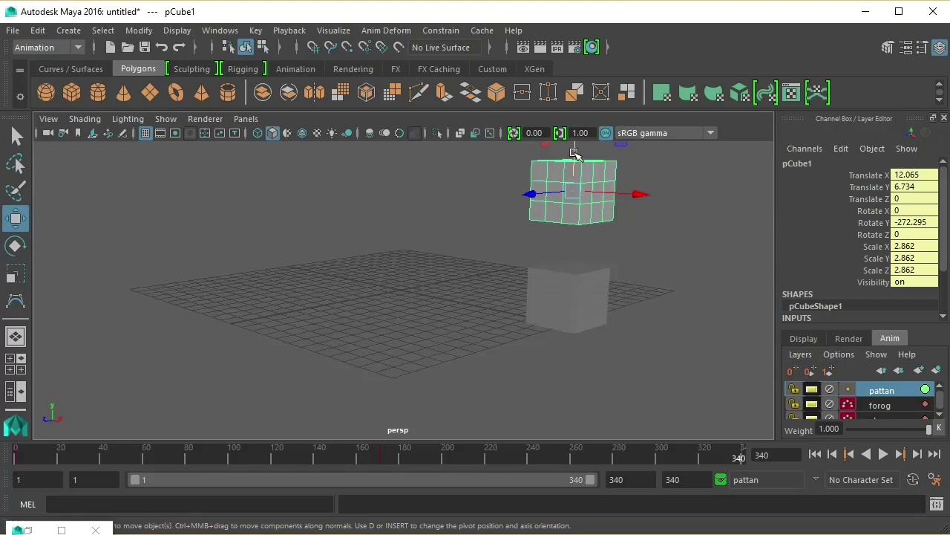
At frame 340, lower the cube back down to the grid and replay from frame 1.
left_click_drag(574, 152, 572, 262)
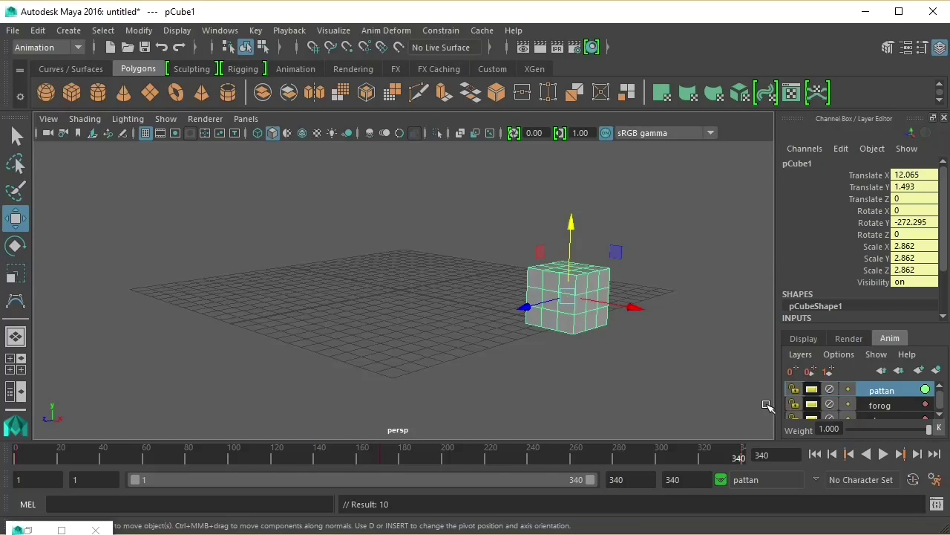
left_click(818, 457)
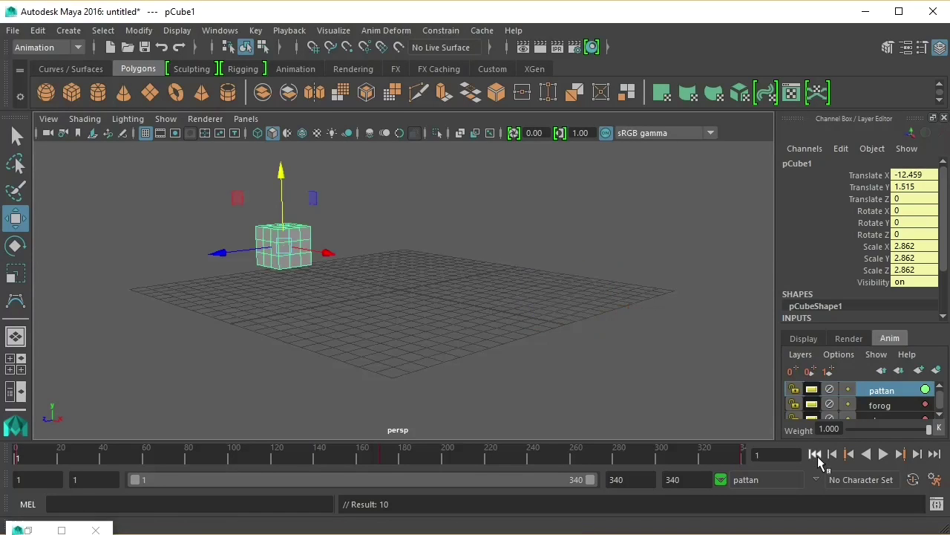
left_click(883, 454)
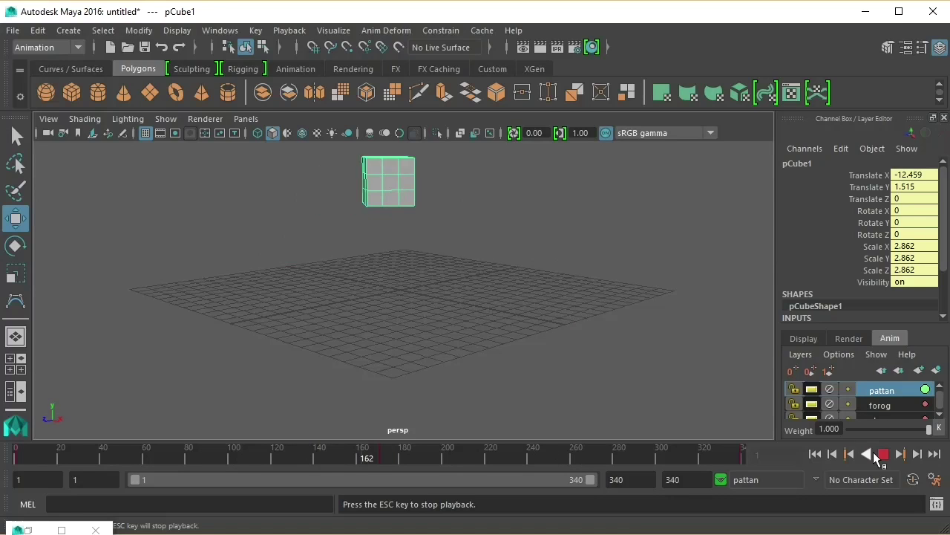
Stop playback and toggle the pattan layer's lock on and off again.
left_click(881, 454)
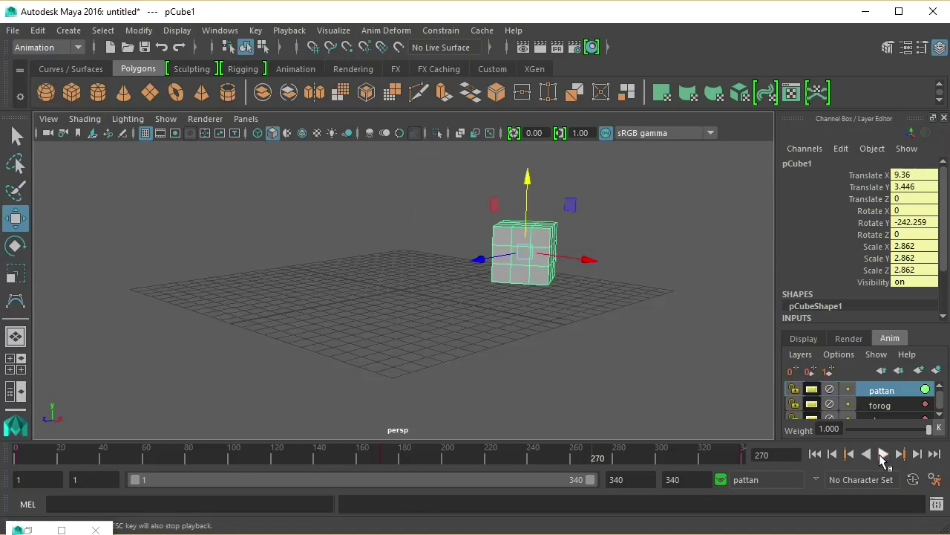
left_click(830, 391)
left_click(830, 391)
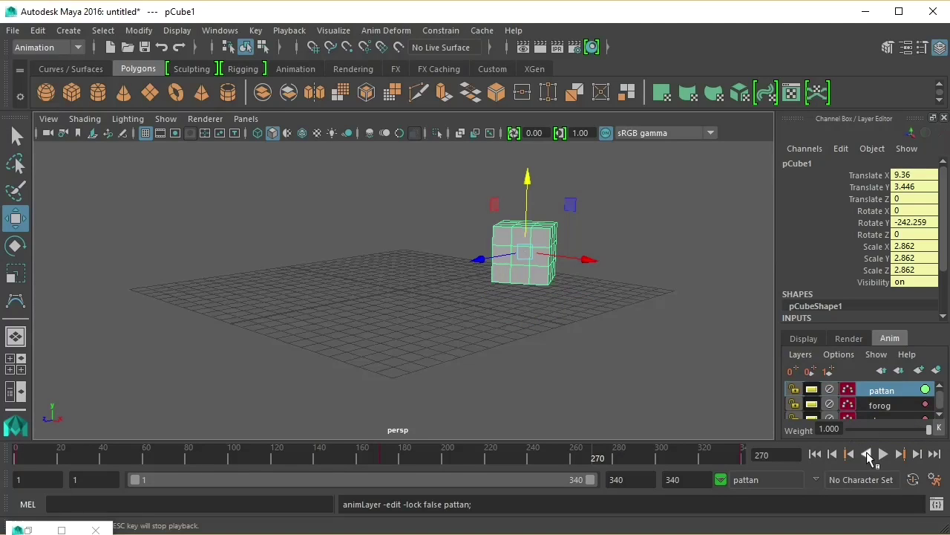
Scroll the layer list down to BaseAnimation and back up, then replay from frame 1.
left_click(940, 415)
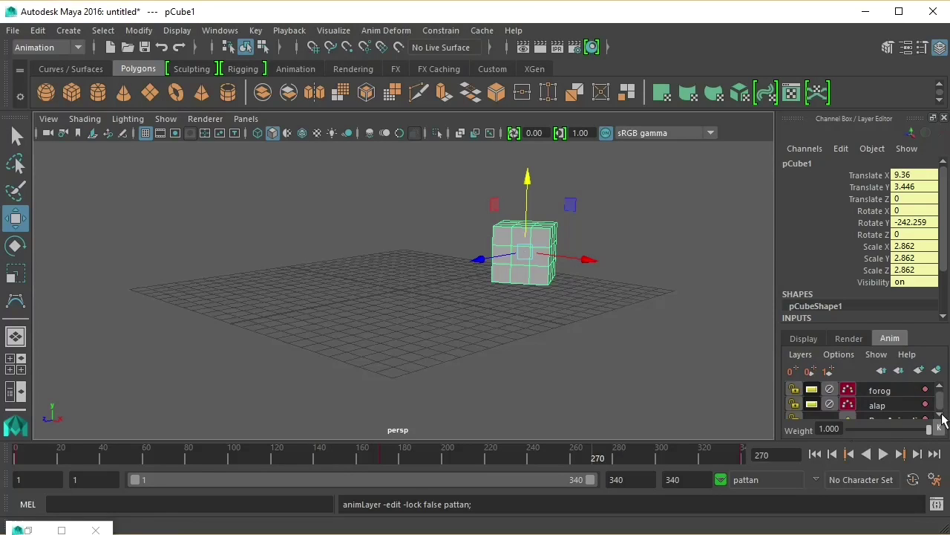
left_click(940, 415)
left_click(941, 389)
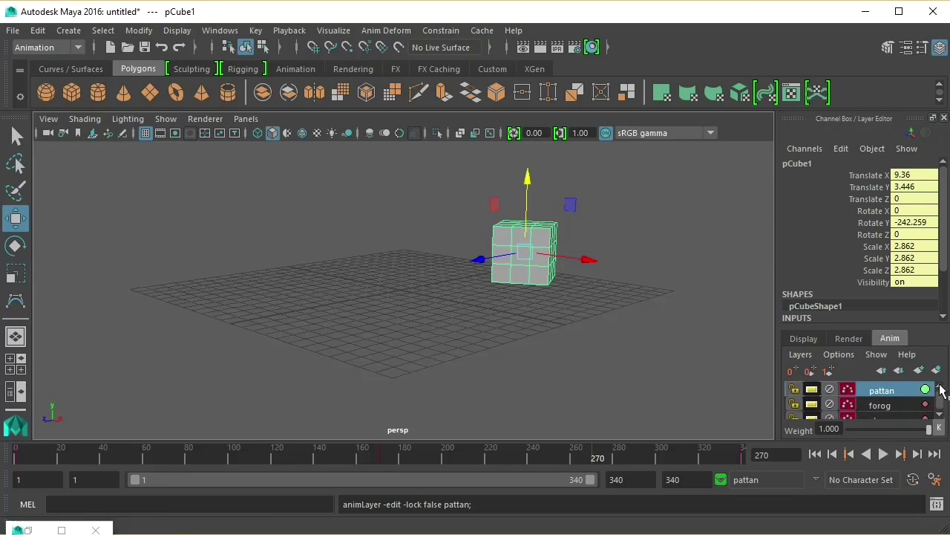
left_click(816, 454)
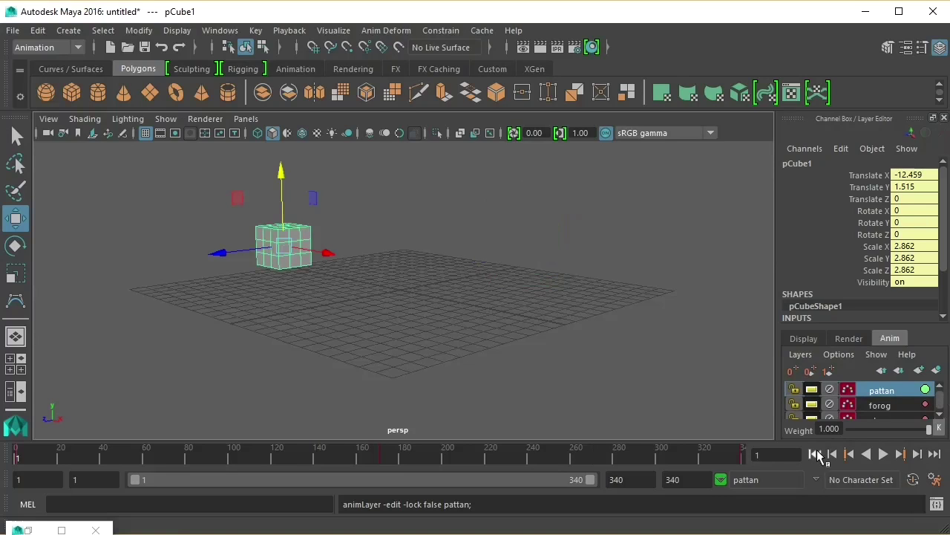
left_click(884, 455)
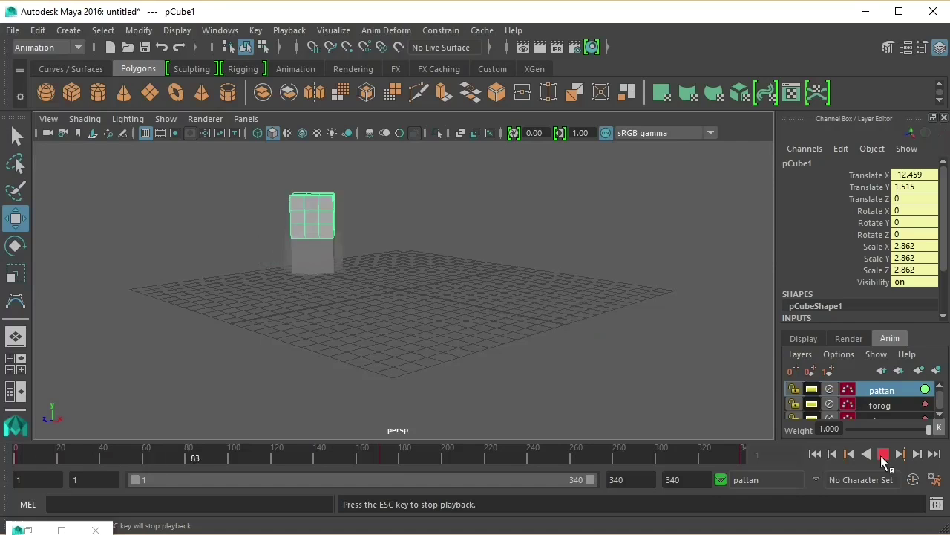
Replay the animation with the forog layer locked, returning to frame 1.
left_click(882, 454)
left_click(814, 453)
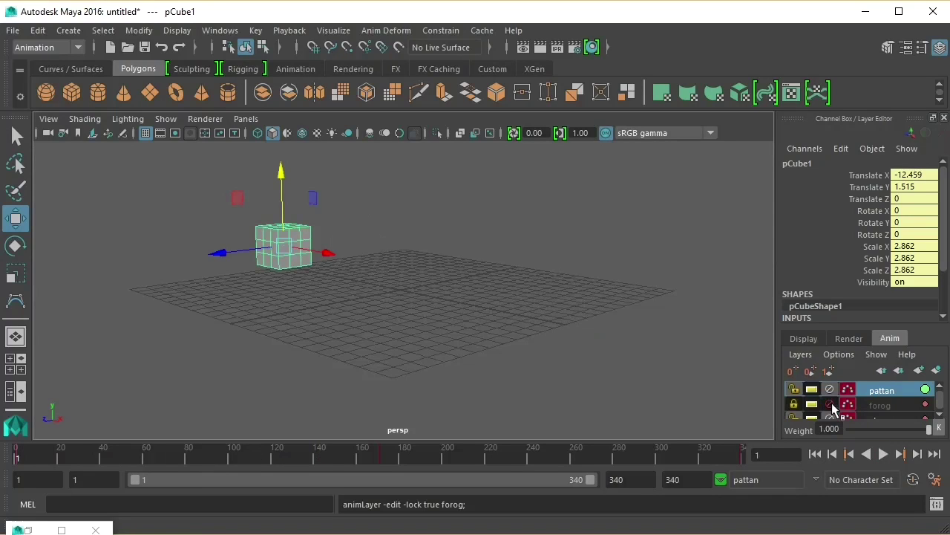
left_click(882, 454)
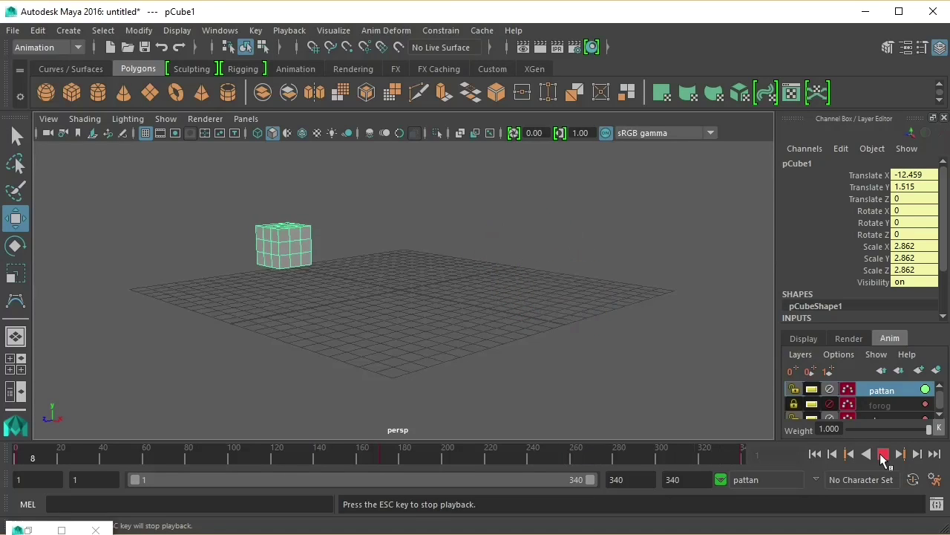
left_click(883, 454)
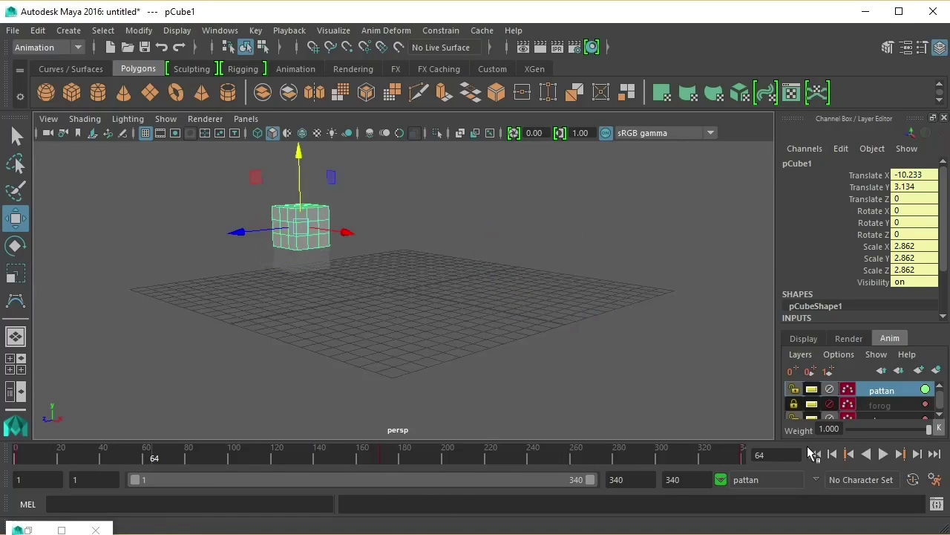
left_click(814, 454)
Unlock forog and replay with pattan locked, back to frame 1.
left_click(830, 405)
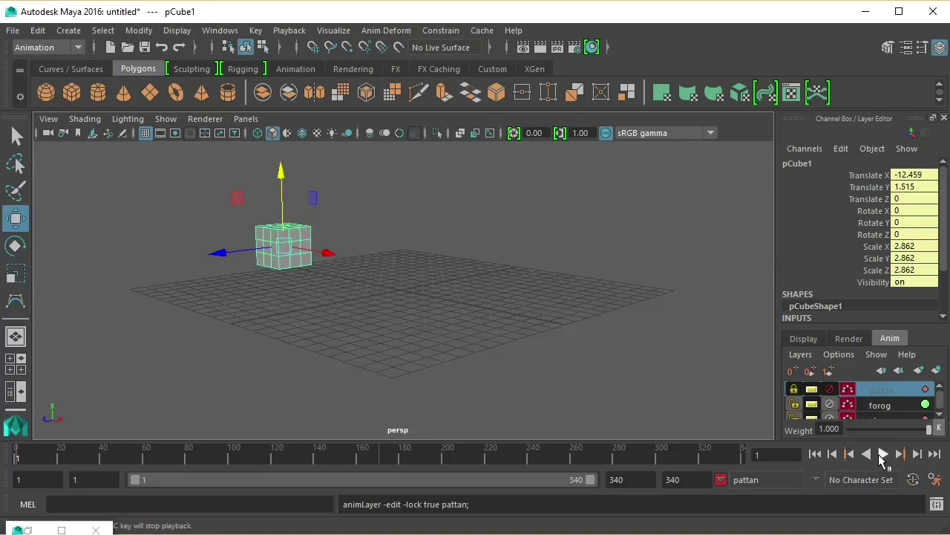
left_click(883, 454)
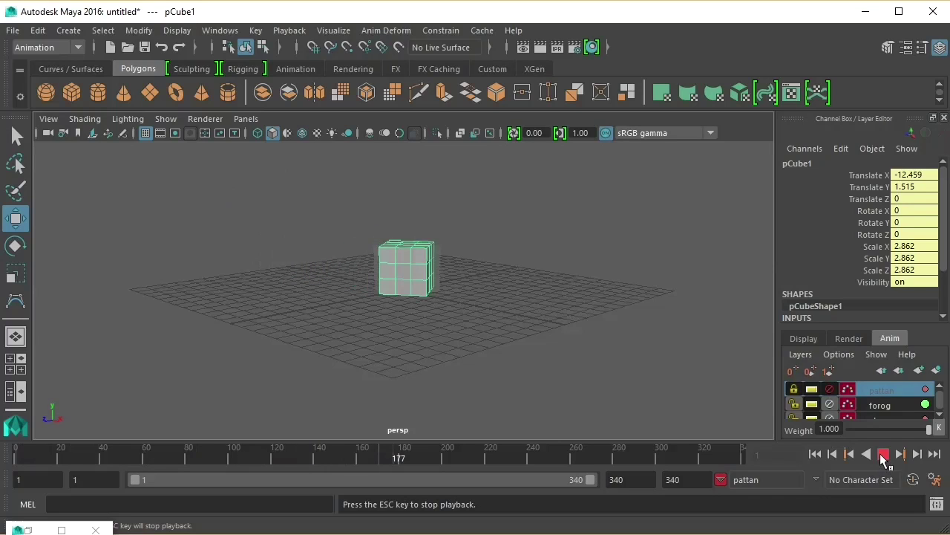
left_click(883, 454)
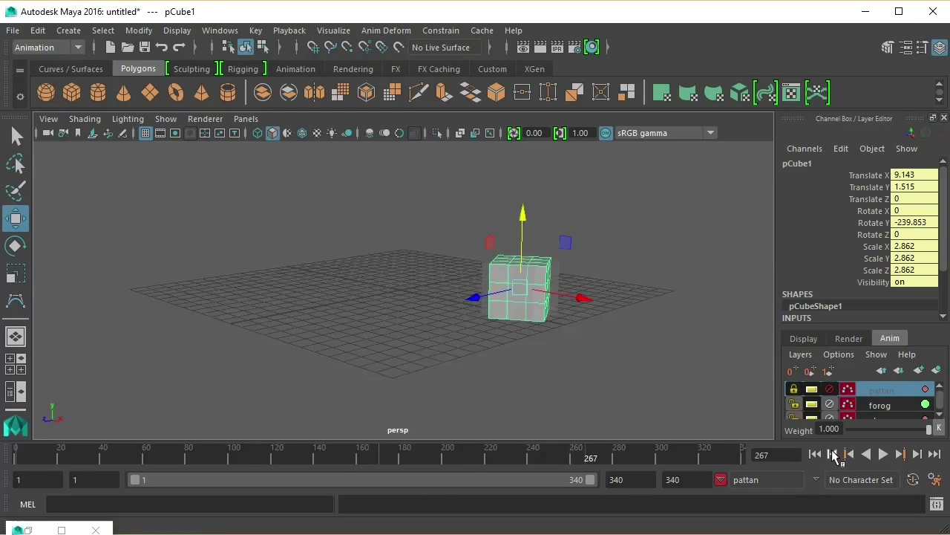
left_click(815, 454)
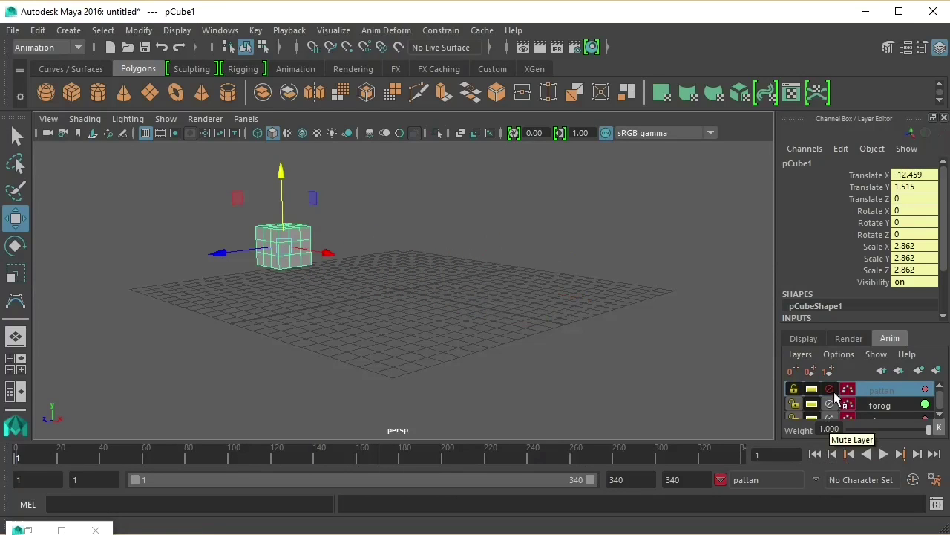
Unlock the pattan layer, replay the animation, and rewind to frame 1.
left_click(793, 388)
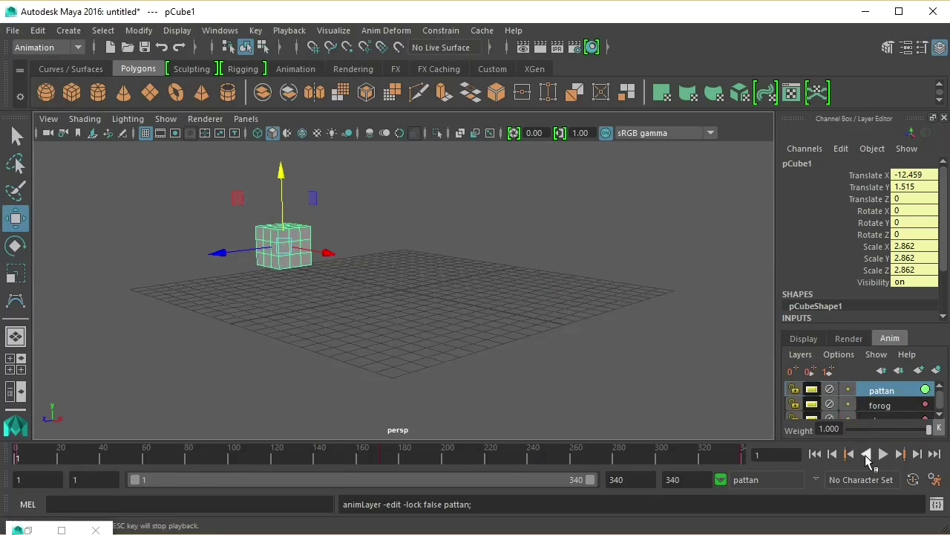
left_click(883, 454)
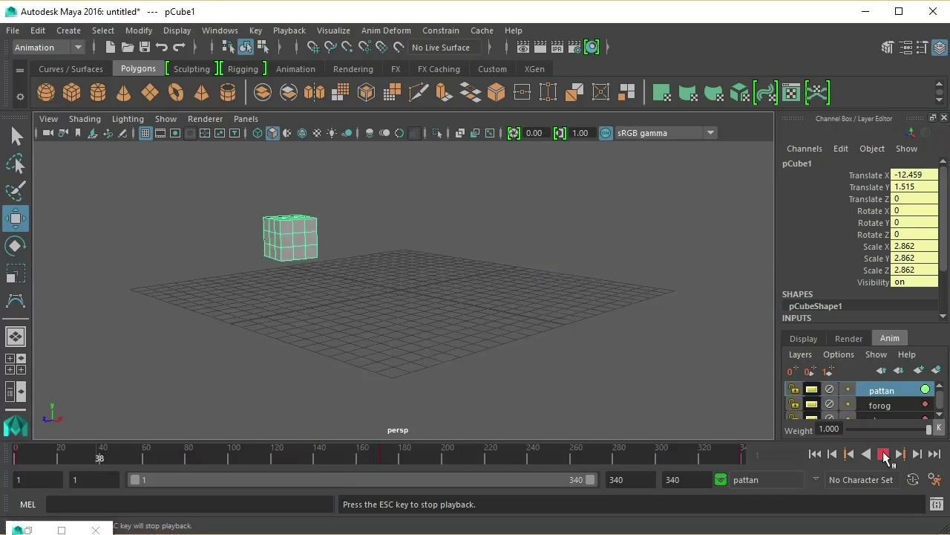
left_click(883, 455)
left_click(815, 455)
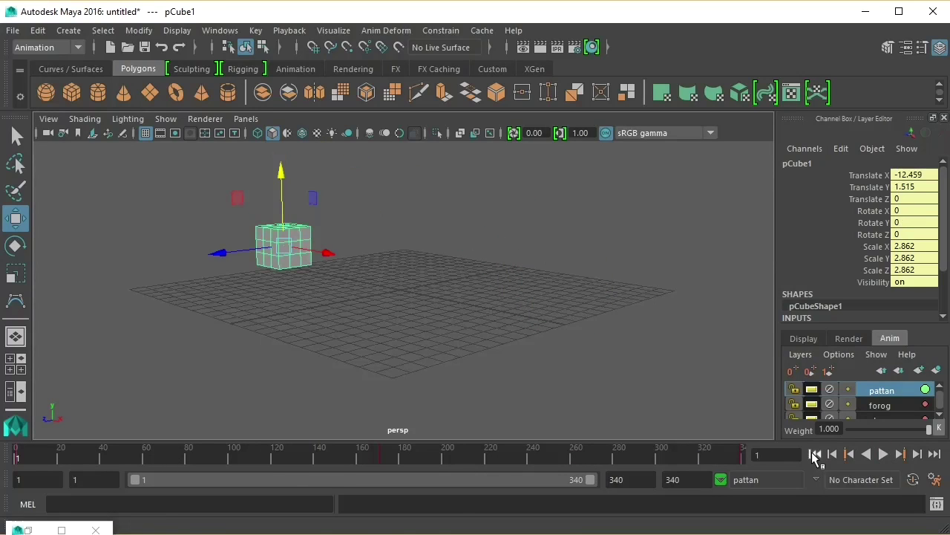